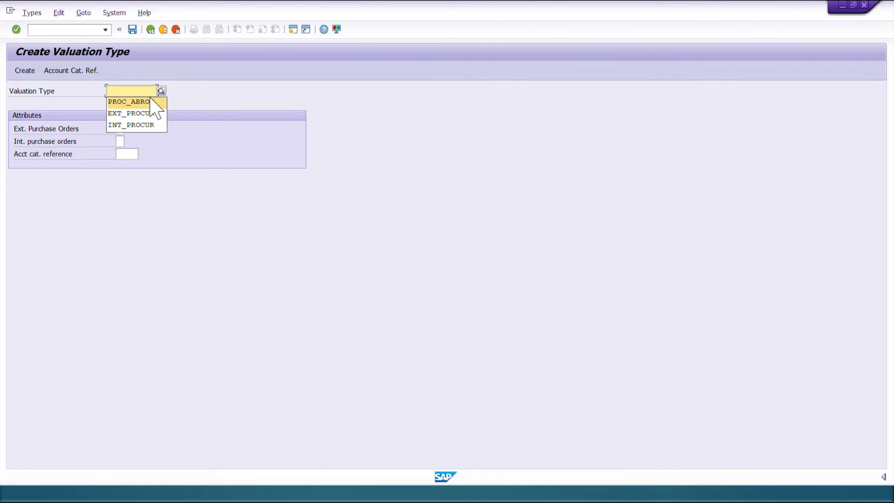
{"action": "left_click", "coordinate": [136, 101]}
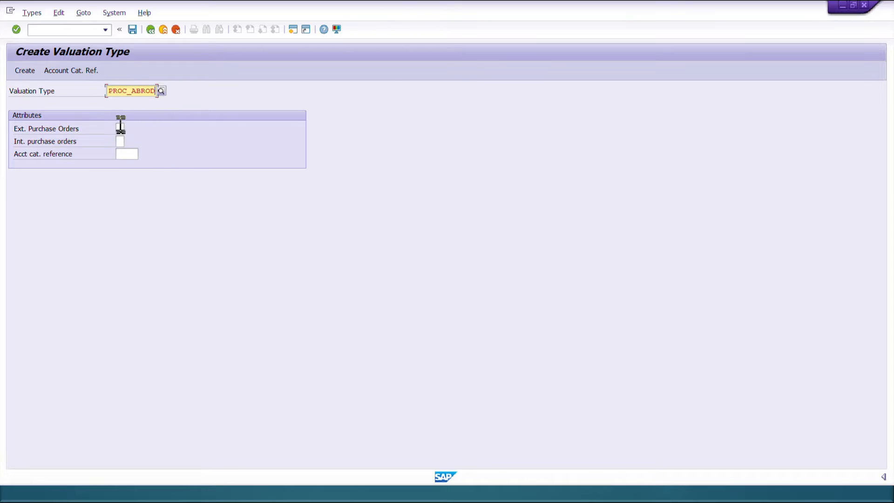
{"action": "double_click", "coordinate": [137, 91]}
{"action": "key", "text": "Delete"}
{"action": "type", "text": "INT"}
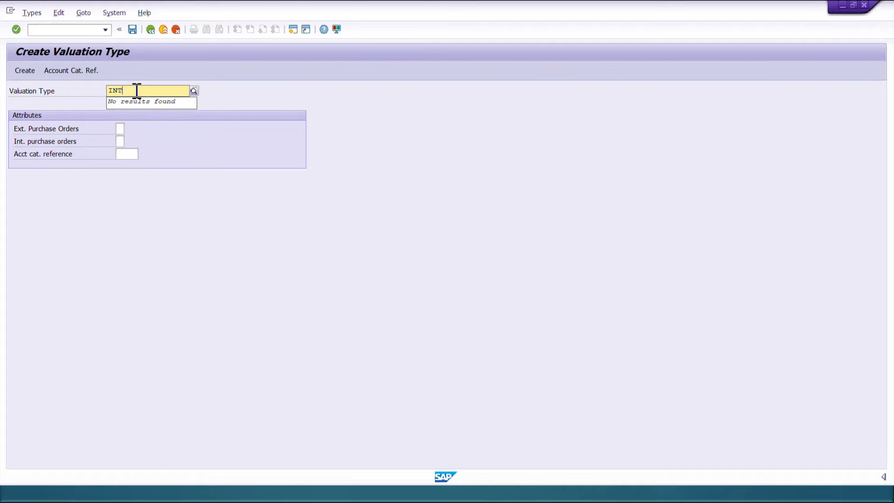
{"action": "key", "text": "BackSpace"}
{"action": "key", "text": "BackSpace"}
{"action": "key", "text": "BackSpace"}
{"action": "type", "text": "AN"}
{"action": "key", "text": "BackSpace"}
{"action": "key", "text": "BackSpace"}
{"action": "key", "text": "BackSpace"}
{"action": "key", "text": "BackSpace"}
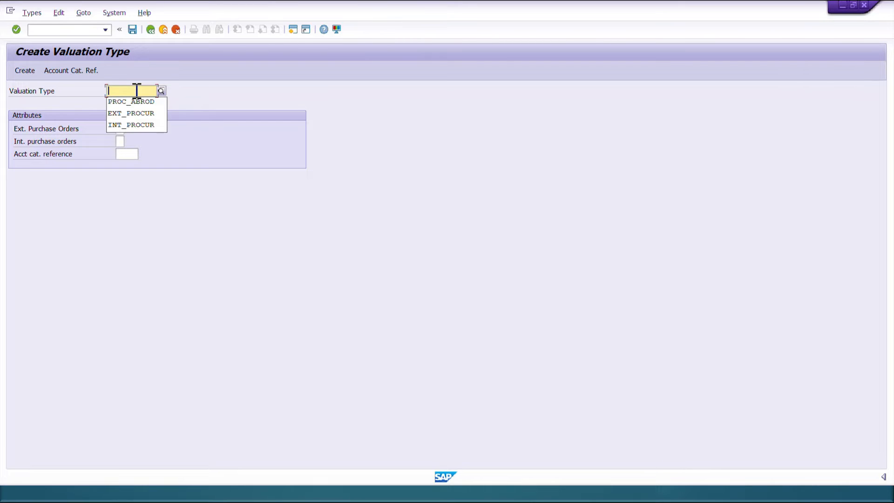
- Enter ABROD_PROC as the name of the new valuation type
{"action": "type", "text": "ABROD_PROC"}
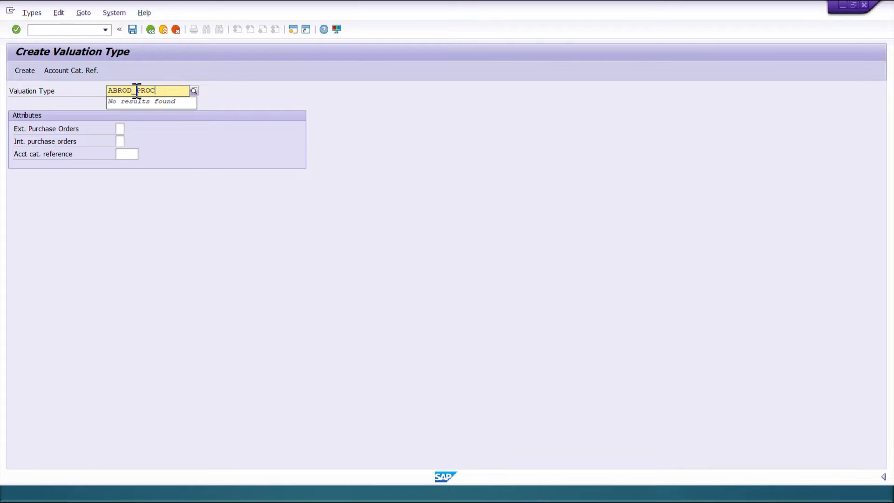
{"action": "left_click", "coordinate": [212, 200]}
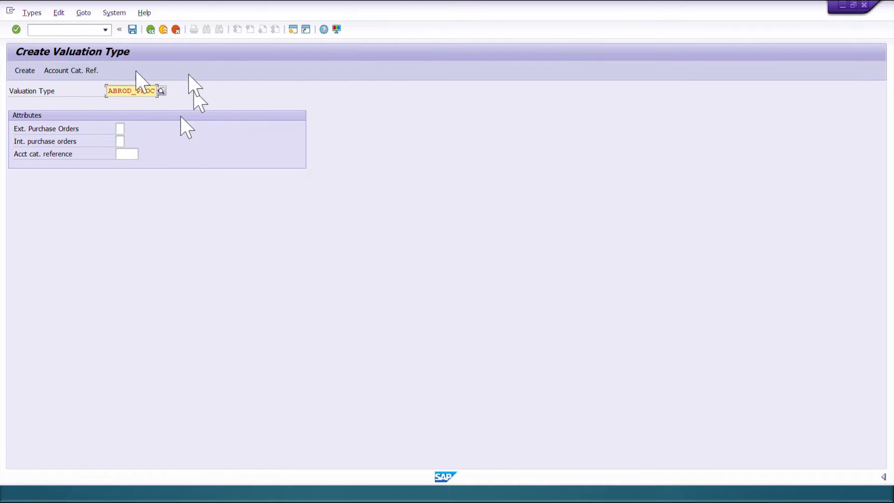
- Review the possible values for external and internal purchase orders, closing both value lists without choosing an entry
{"action": "left_click", "coordinate": [120, 129]}
{"action": "left_click", "coordinate": [127, 128]}
{"action": "left_click_drag", "start_coordinate": [138, 88], "coordinate": [468, 86]}
{"action": "left_click", "coordinate": [430, 144]}
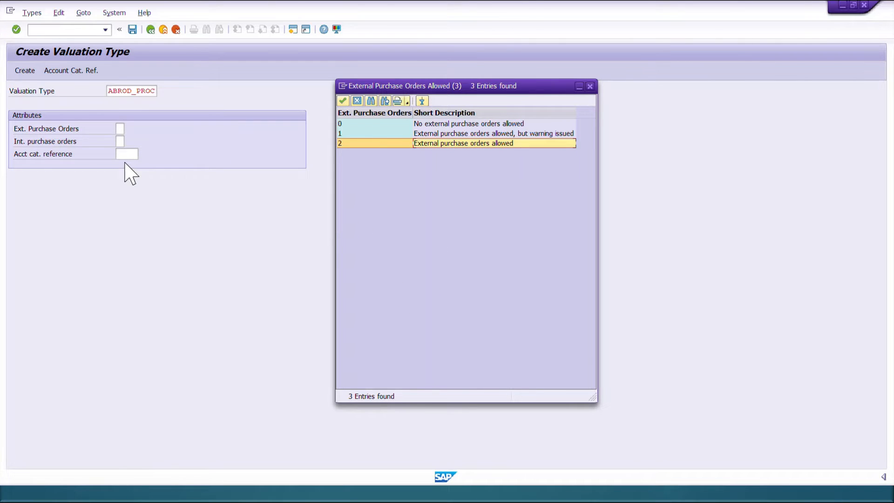
{"action": "left_click", "coordinate": [342, 124]}
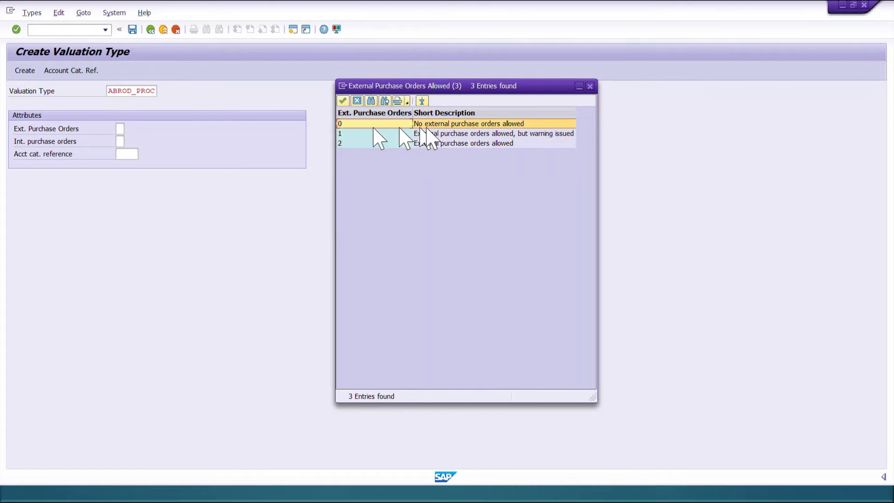
{"action": "left_click", "coordinate": [590, 86]}
{"action": "left_click", "coordinate": [119, 141]}
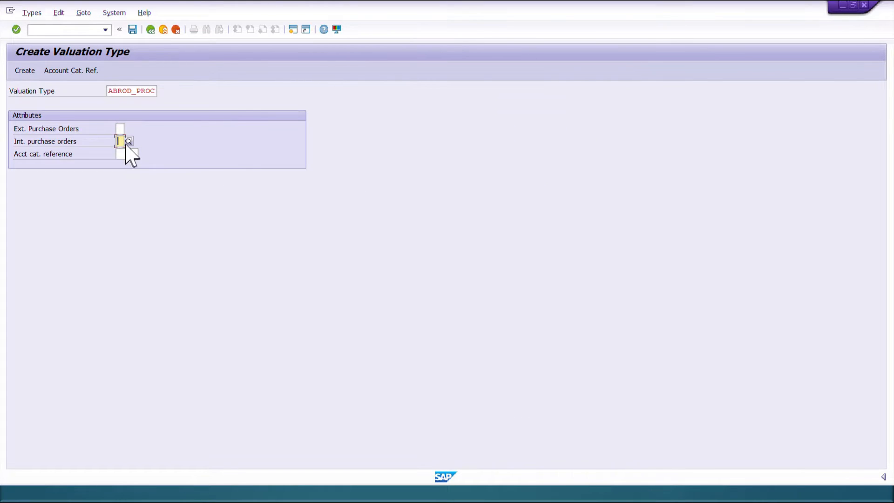
{"action": "left_click", "coordinate": [128, 142]}
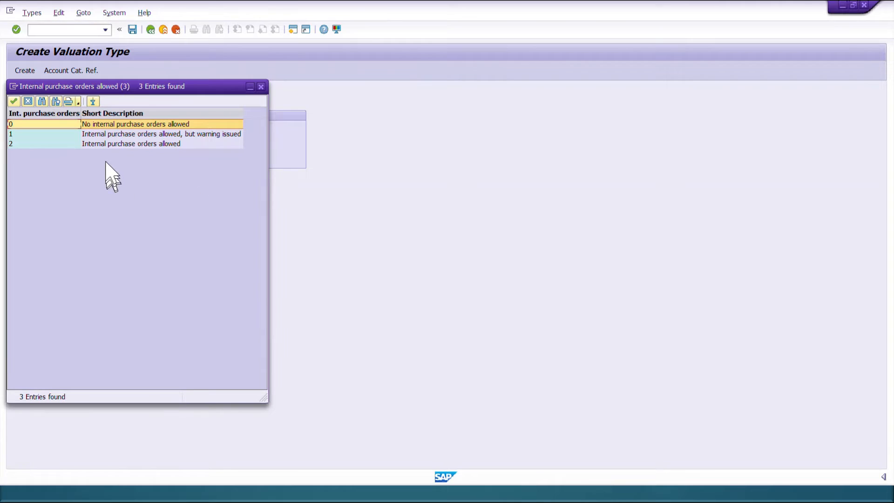
{"action": "left_click", "coordinate": [108, 145]}
{"action": "left_click", "coordinate": [261, 87]}
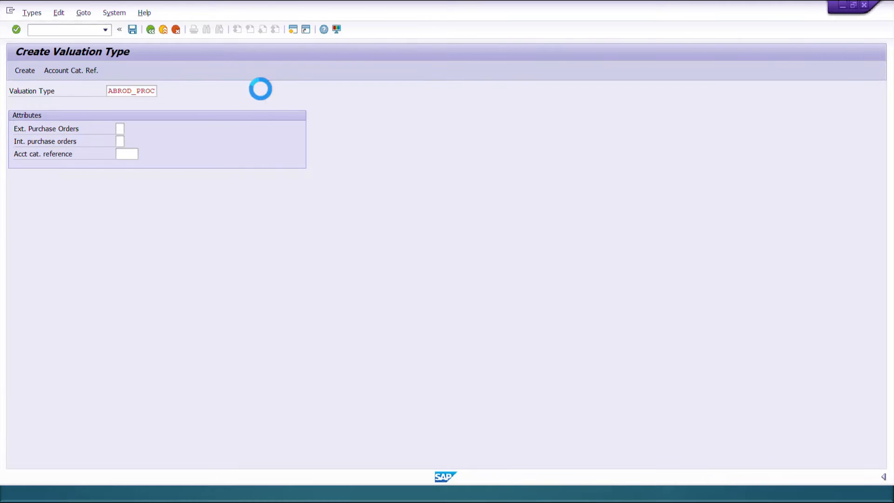
- Set external purchase orders to 2 (allowed) and internal purchase orders to 0 (not allowed) for the valuation type
{"action": "left_click", "coordinate": [119, 128]}
{"action": "left_click", "coordinate": [128, 129]}
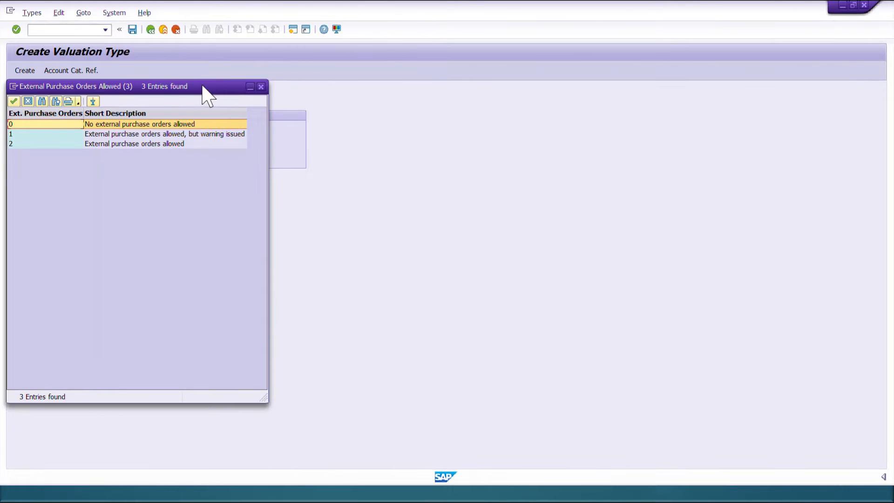
{"action": "left_click_drag", "start_coordinate": [203, 92], "coordinate": [567, 91]}
{"action": "double_click", "coordinate": [475, 148]}
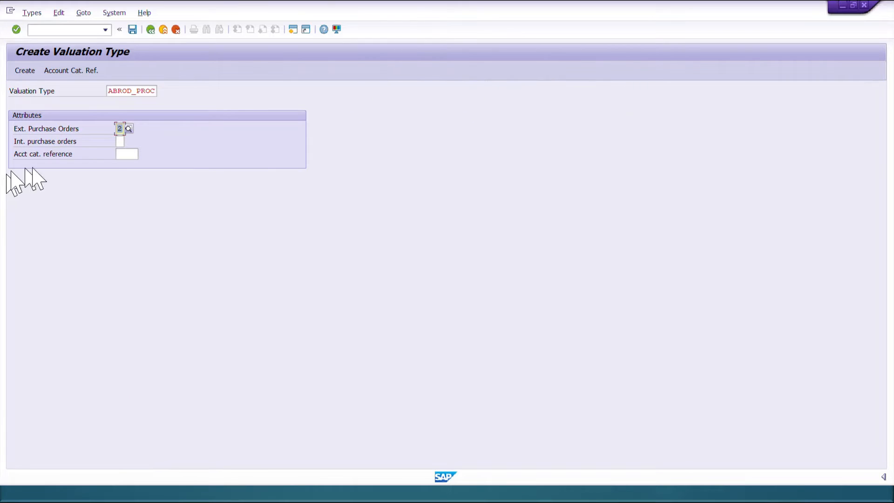
{"action": "left_click", "coordinate": [122, 142]}
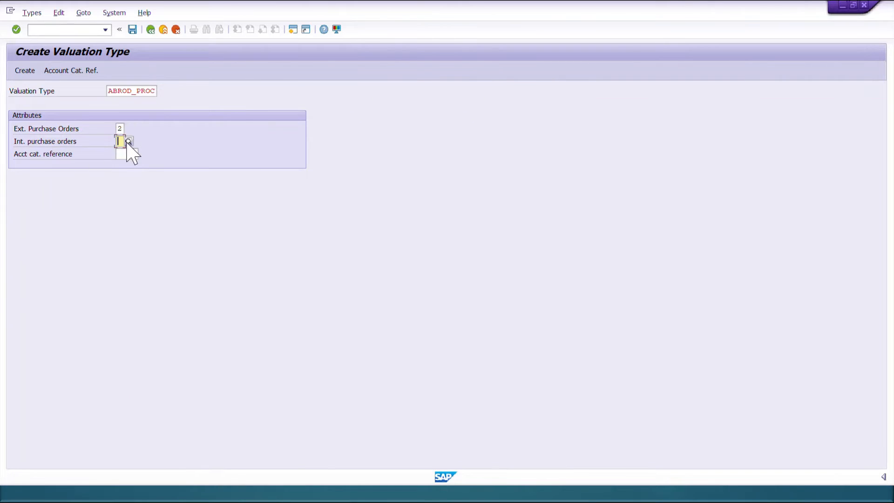
{"action": "left_click", "coordinate": [128, 142]}
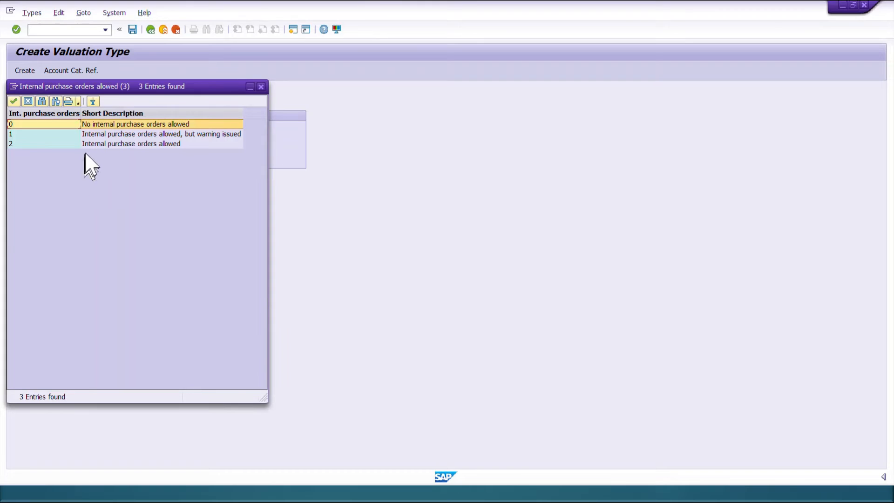
{"action": "left_click", "coordinate": [101, 126]}
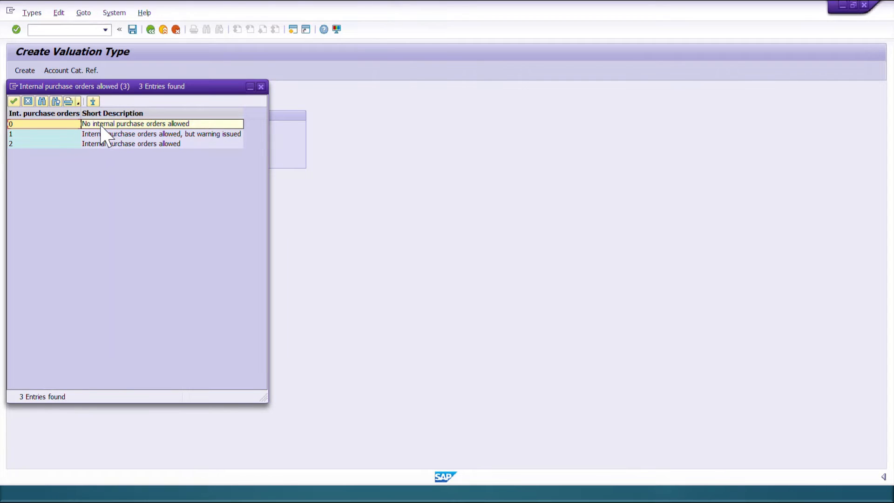
{"action": "double_click", "coordinate": [101, 126]}
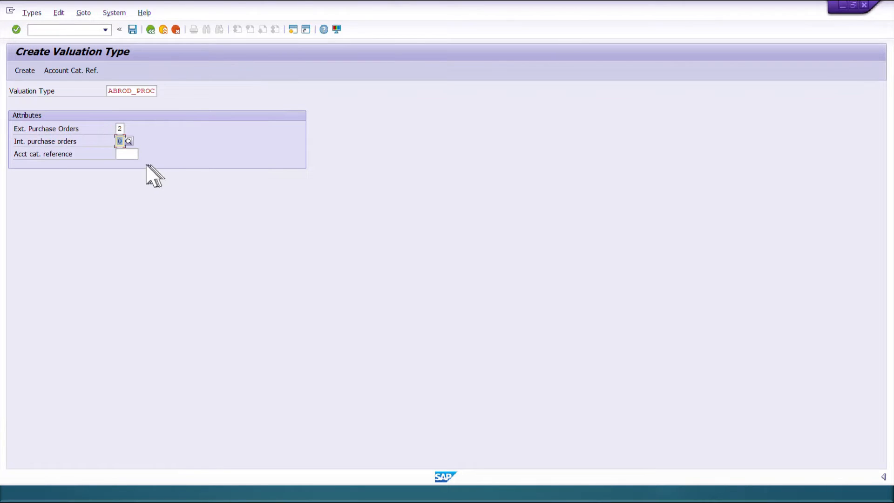
{"action": "left_click", "coordinate": [129, 154]}
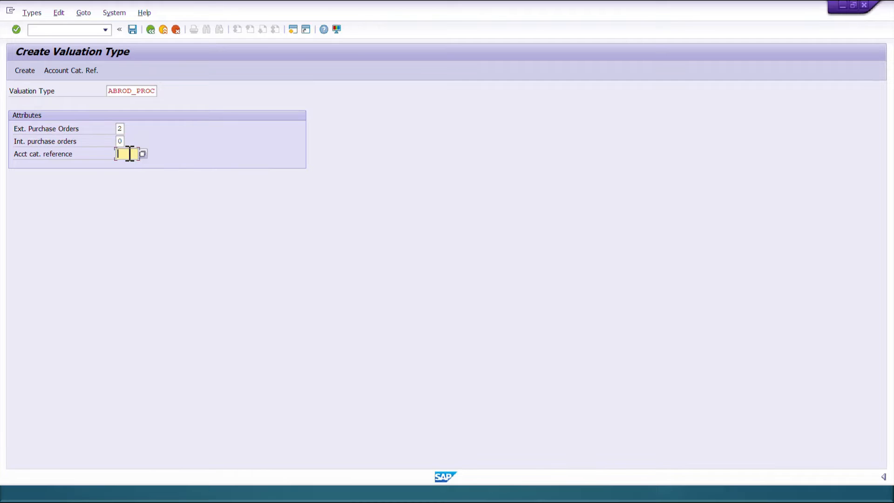
{"action": "left_click", "coordinate": [21, 154]}
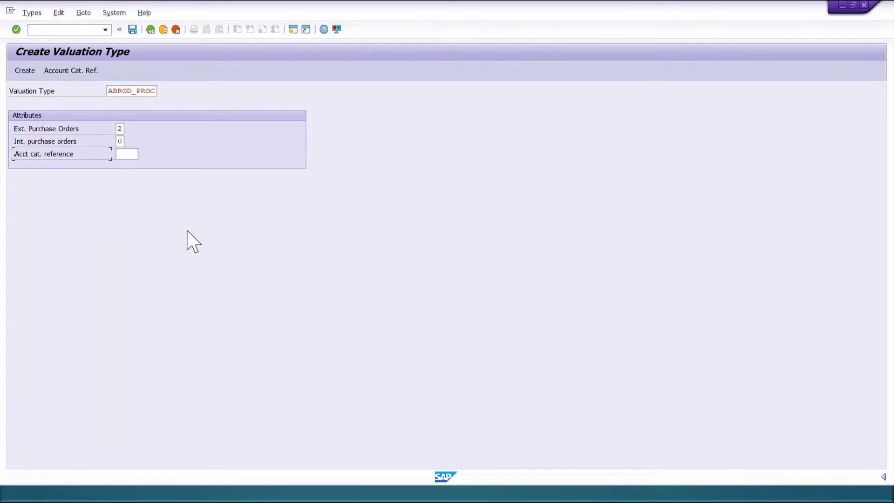
{"action": "left_click", "coordinate": [71, 154]}
{"action": "left_click_drag", "start_coordinate": [70, 154], "coordinate": [10, 166]}
- Open a new session and run transaction OMSK for account category references and valuation classes
{"action": "left_click", "coordinate": [292, 30]}
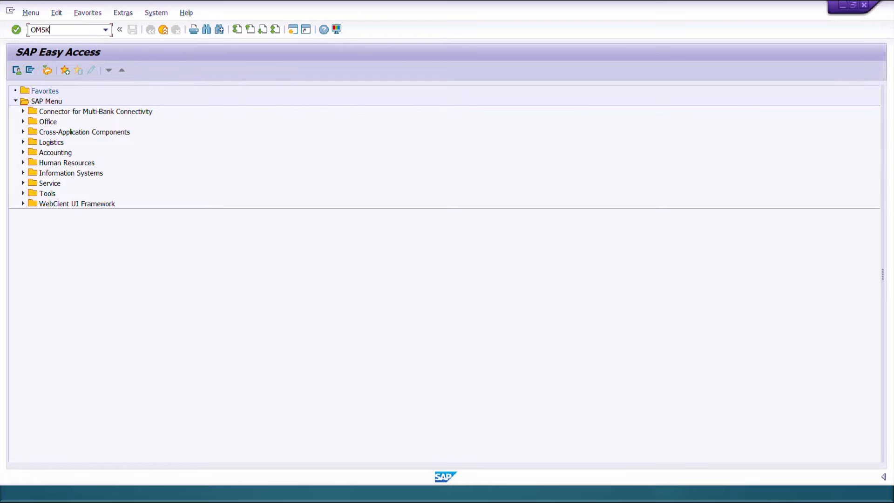
{"action": "type", "text": "OMSK"}
{"action": "key", "text": "Return"}
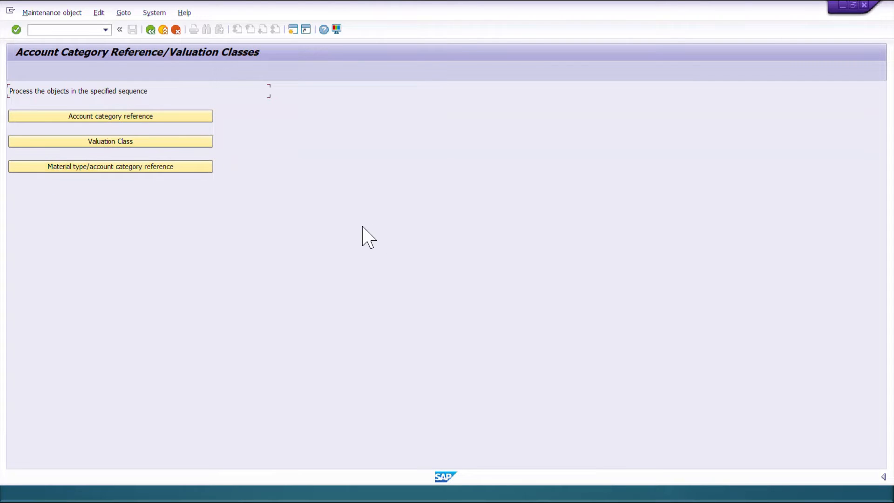
{"action": "left_click", "coordinate": [106, 29]}
{"action": "left_click", "coordinate": [42, 39]}
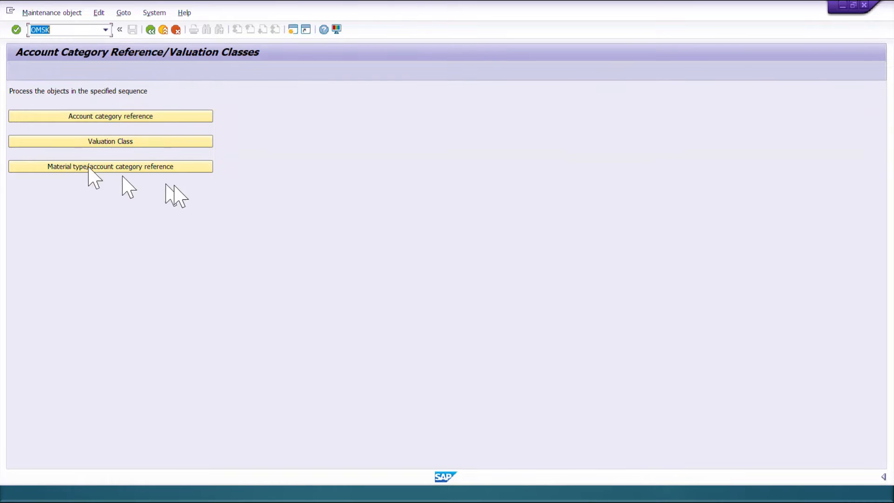
{"action": "left_click", "coordinate": [153, 207]}
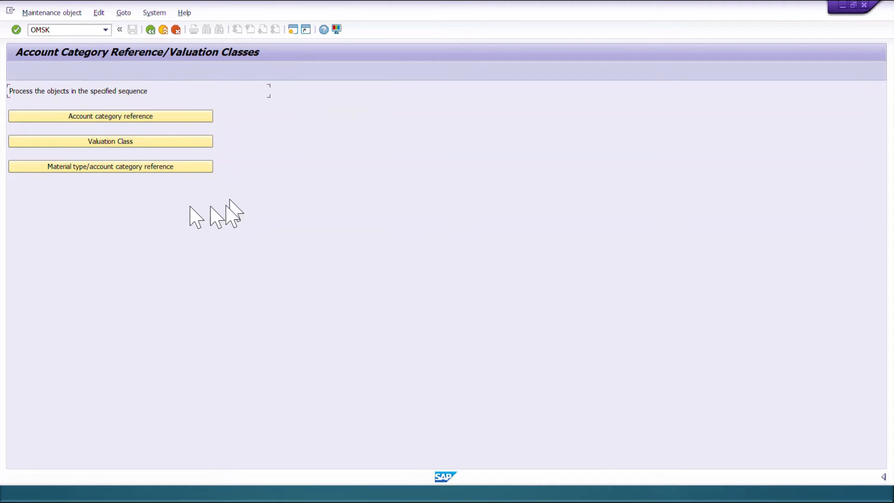
- Look up the account category reference assigned to material type ROH in the material type assignment, and leave the view
{"action": "left_click", "coordinate": [110, 169]}
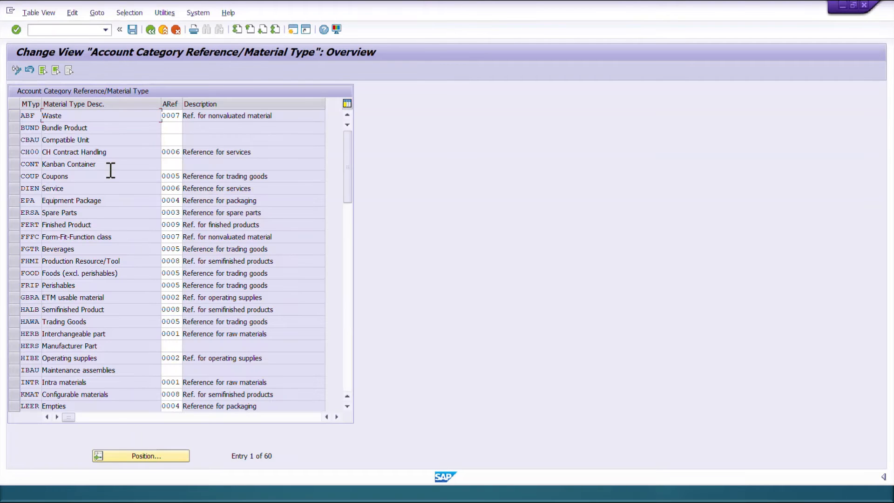
{"action": "left_click", "coordinate": [157, 454]}
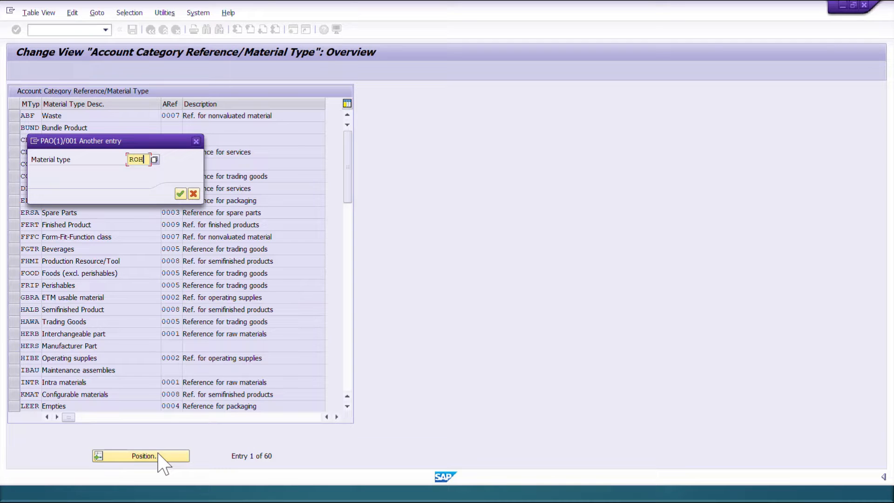
{"action": "type", "text": "ROH"}
{"action": "key", "text": "Return"}
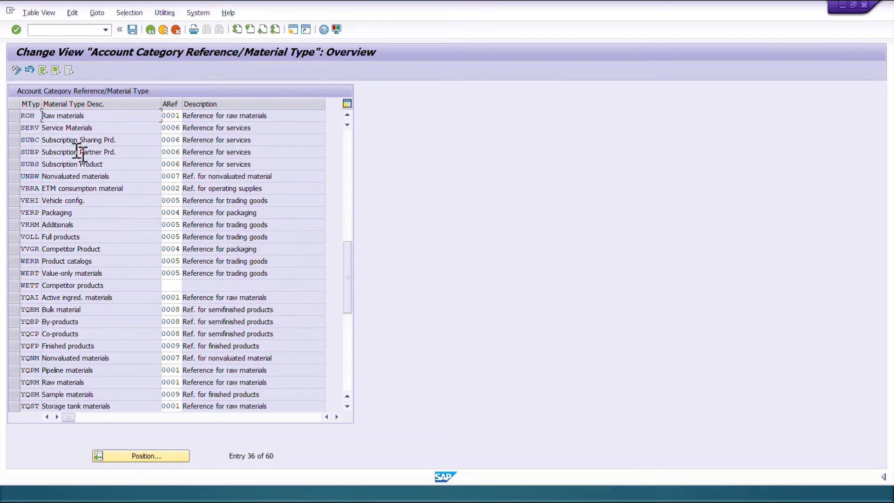
{"action": "left_click", "coordinate": [14, 116]}
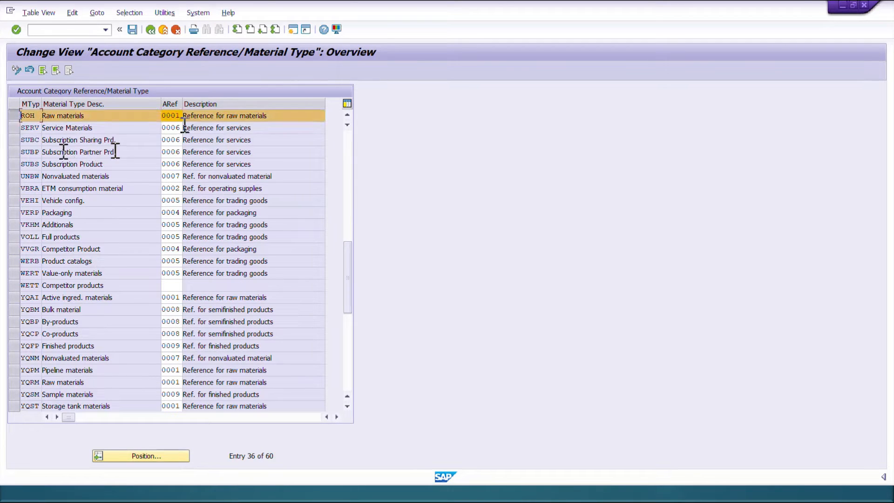
{"action": "left_click", "coordinate": [163, 115]}
{"action": "left_click", "coordinate": [13, 117]}
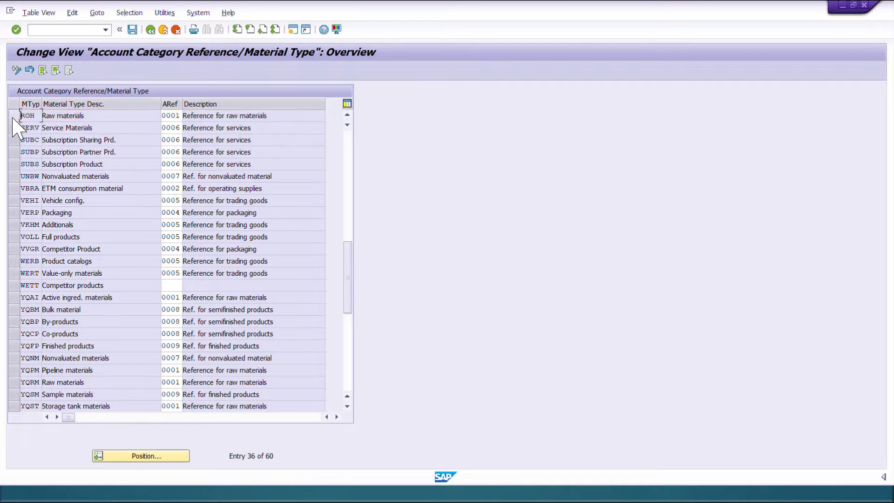
{"action": "left_click", "coordinate": [14, 116]}
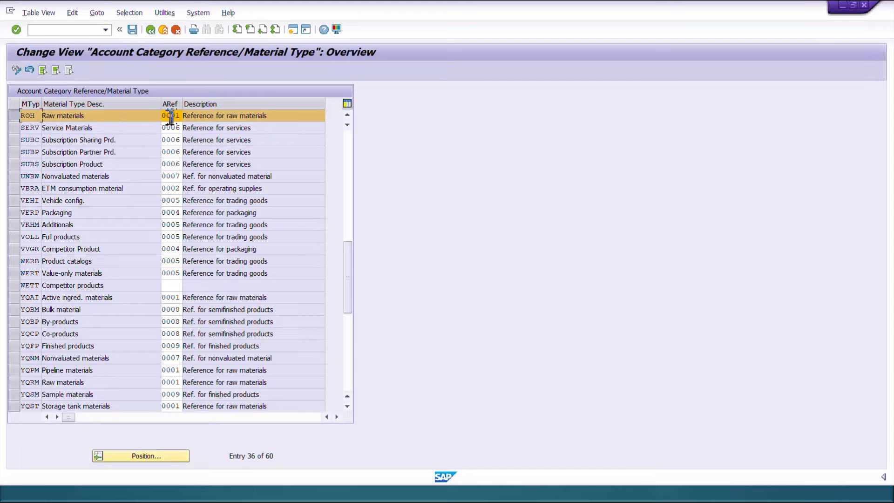
{"action": "left_click", "coordinate": [150, 30]}
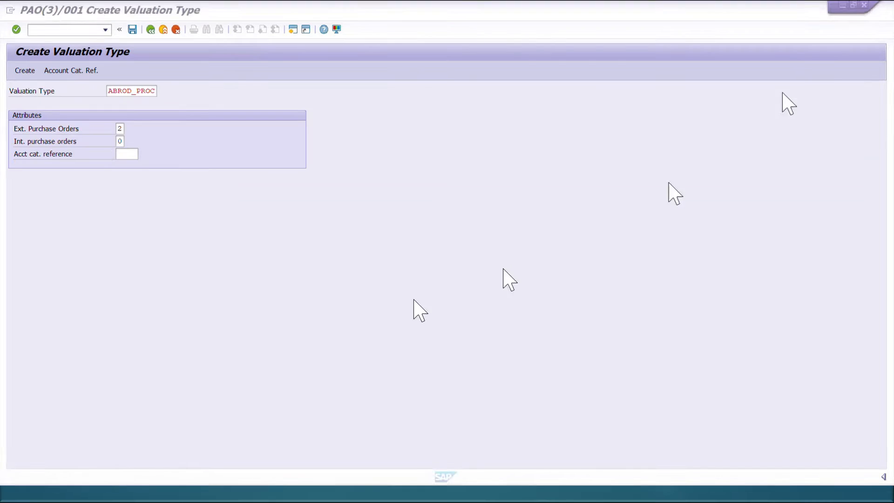
- Set the account category reference of ABROD_PROC to 0001 and create the valuation type
{"action": "left_click", "coordinate": [127, 153]}
{"action": "type", "text": "0001"}
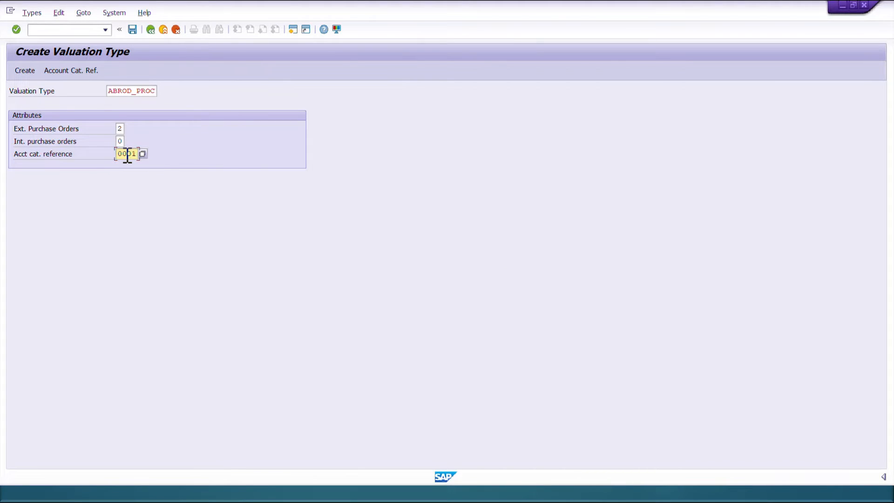
{"action": "key", "text": "Return"}
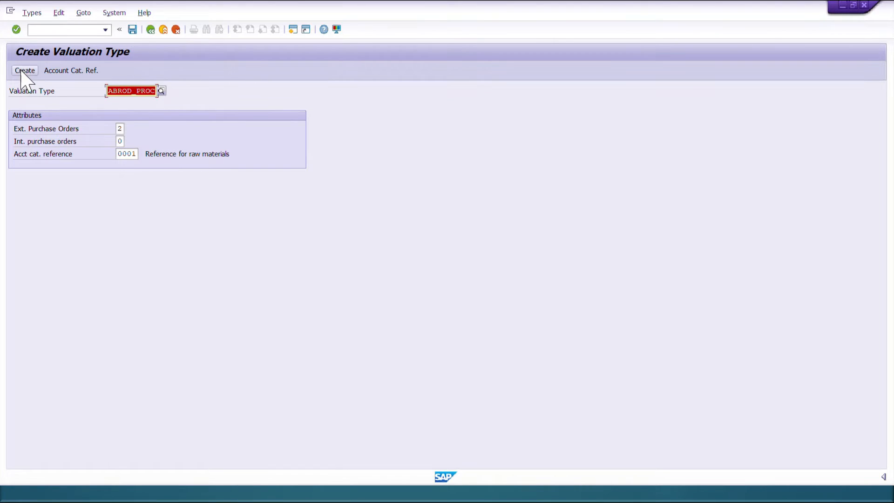
{"action": "left_click", "coordinate": [132, 29]}
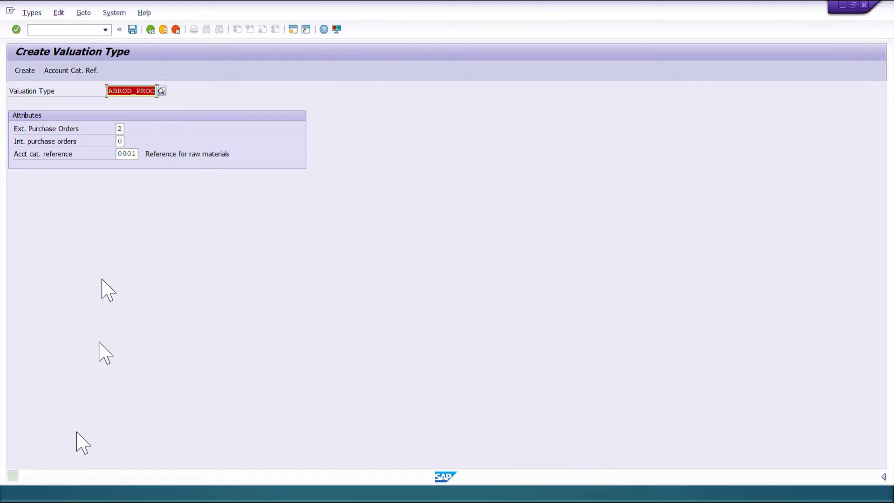
{"action": "left_click", "coordinate": [25, 71]}
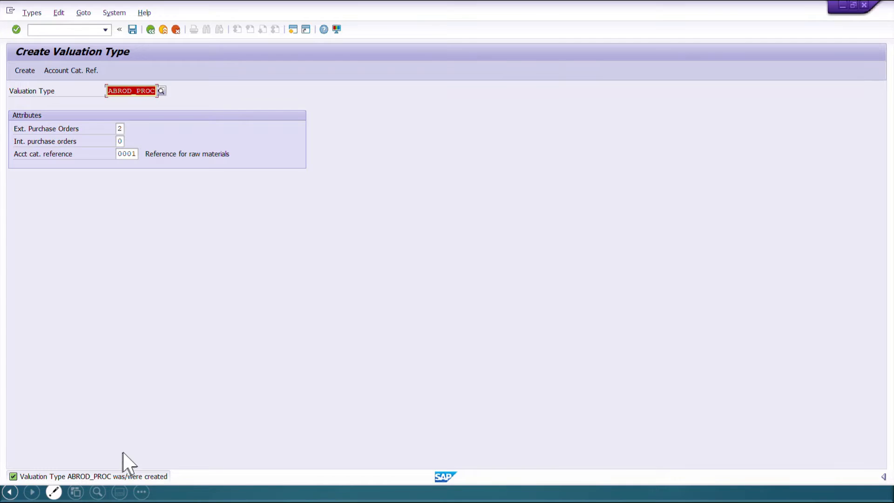
- Copy the valuation type name ABROD_PROC and record in Notepad Val Type 1 as ABROD_PROC and Val Type 2 as DOMST_PROC
{"action": "left_click", "coordinate": [116, 90]}
{"action": "double_click", "coordinate": [114, 91]}
{"action": "key", "text": "ctrl+c"}
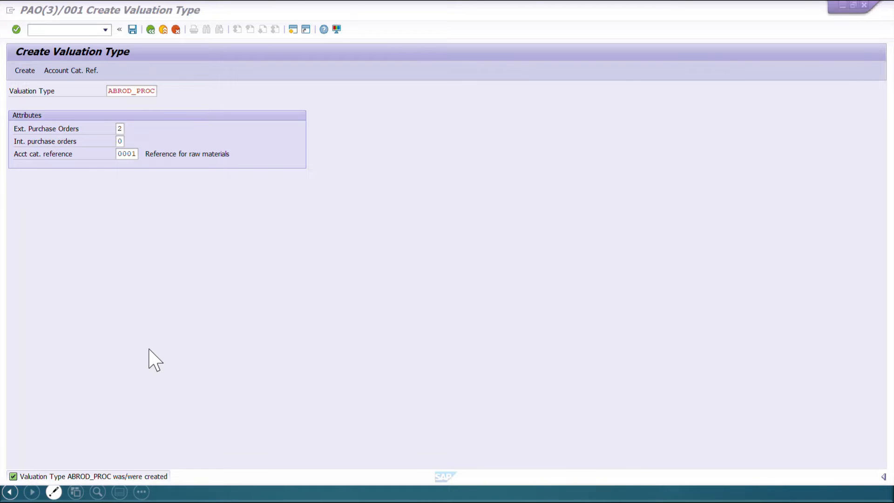
{"action": "key", "text": "alt+Tab"}
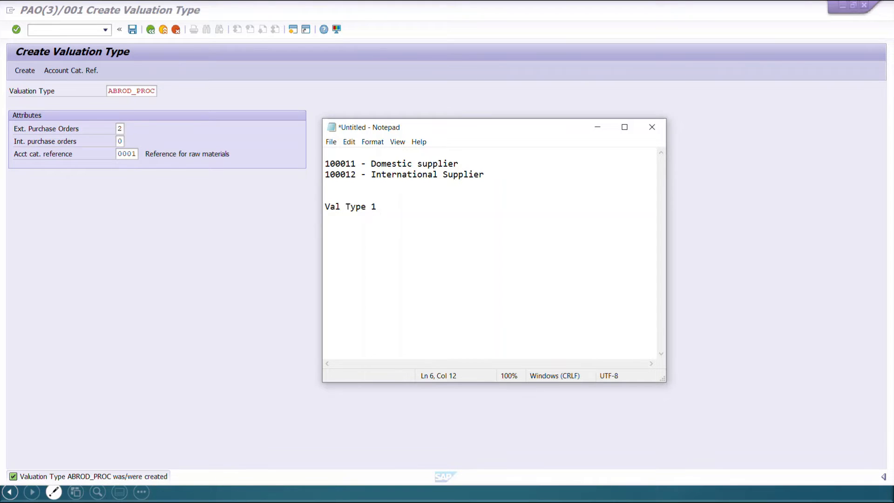
{"action": "key", "text": "ctrl+v"}
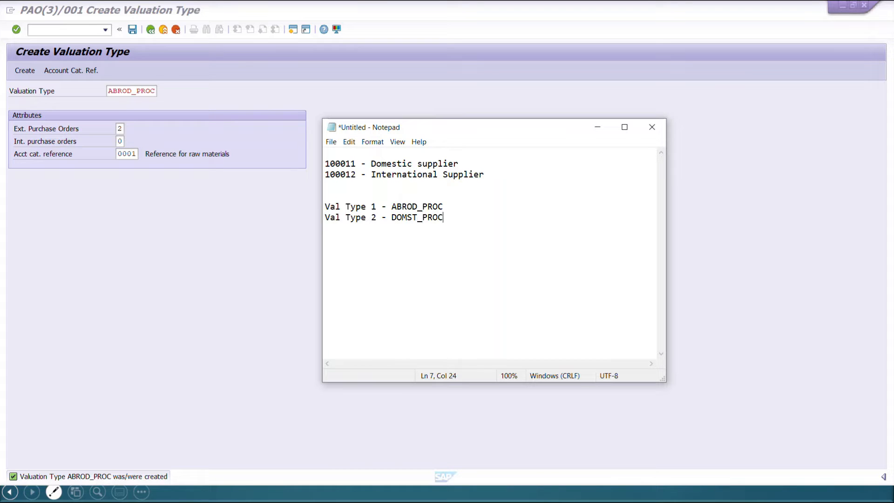
- Copy DOMST_PROC from the notes, switch back to SAP and create it as a valuation type with the same attributes as ABROD_PROC
{"action": "left_click_drag", "start_coordinate": [443, 218], "coordinate": [388, 217]}
{"action": "key", "text": "ctrl+c"}
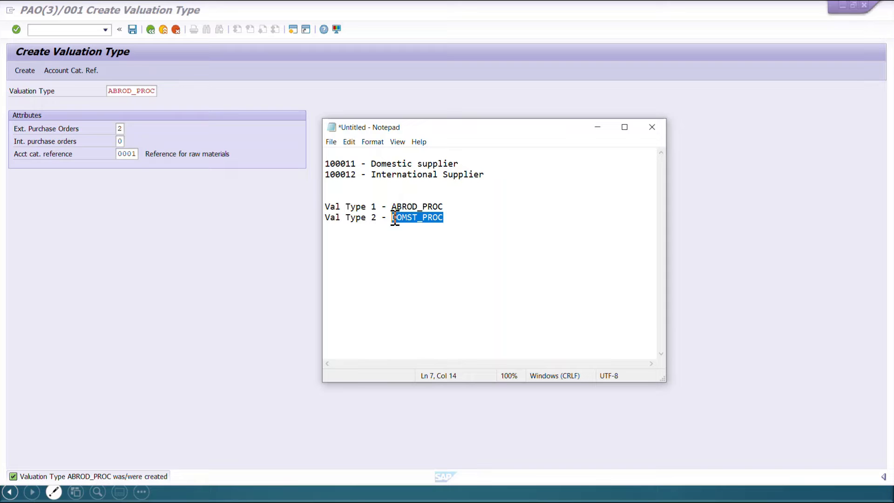
{"action": "left_click", "coordinate": [191, 263]}
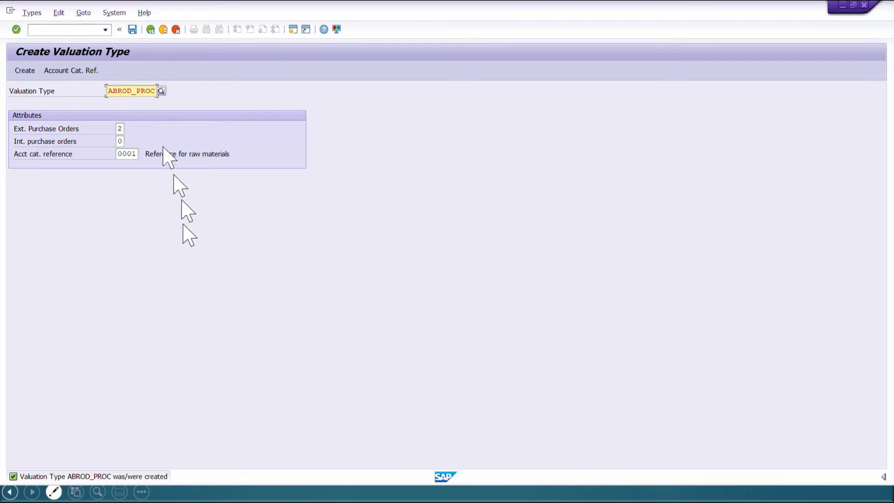
{"action": "double_click", "coordinate": [133, 89]}
{"action": "key", "text": "ctrl+v"}
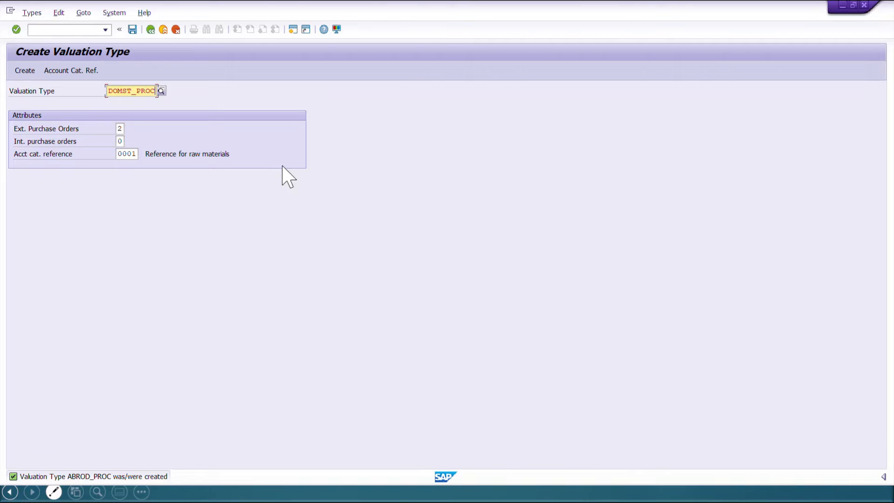
{"action": "key", "text": "Return"}
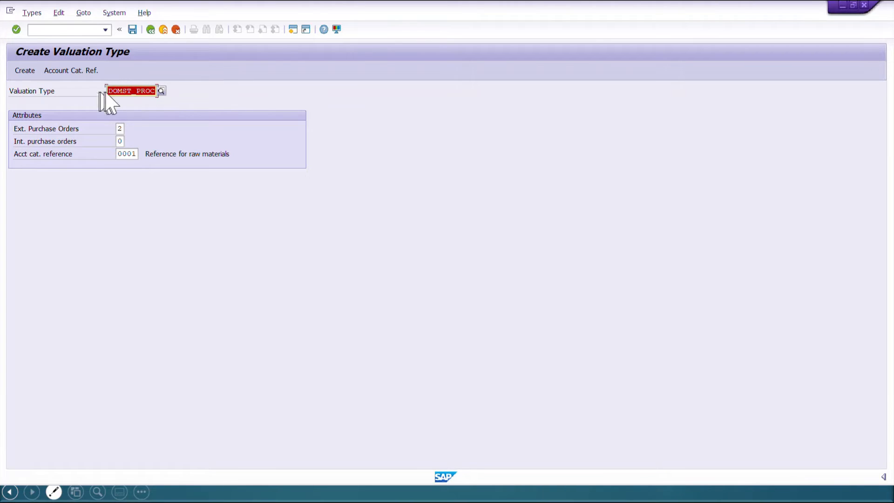
{"action": "left_click", "coordinate": [26, 72]}
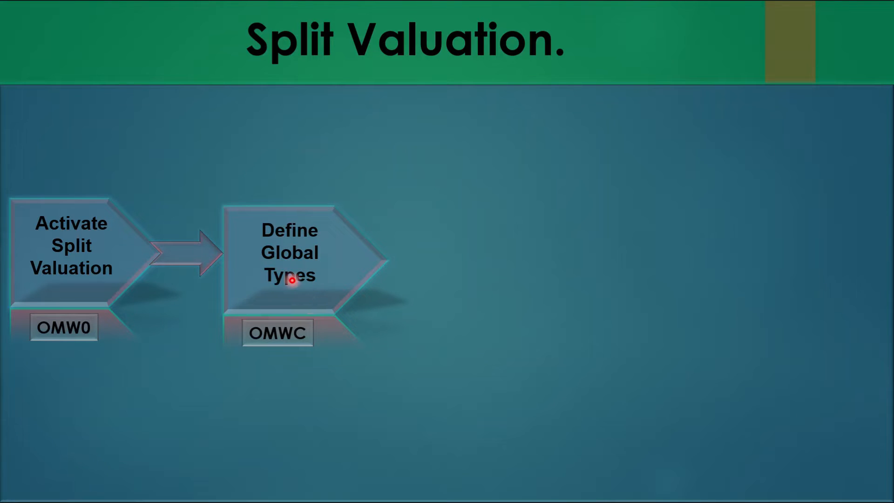
{"action": "left_click", "coordinate": [305, 311]}
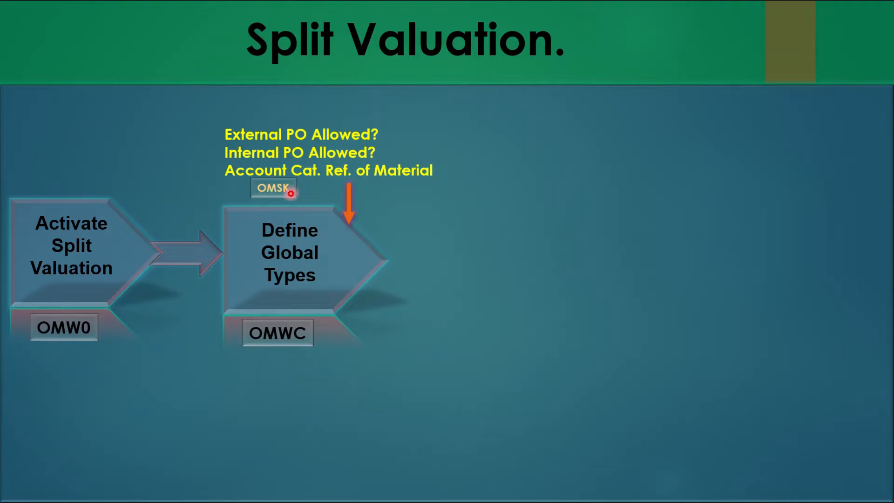
{"action": "key", "text": "Right"}
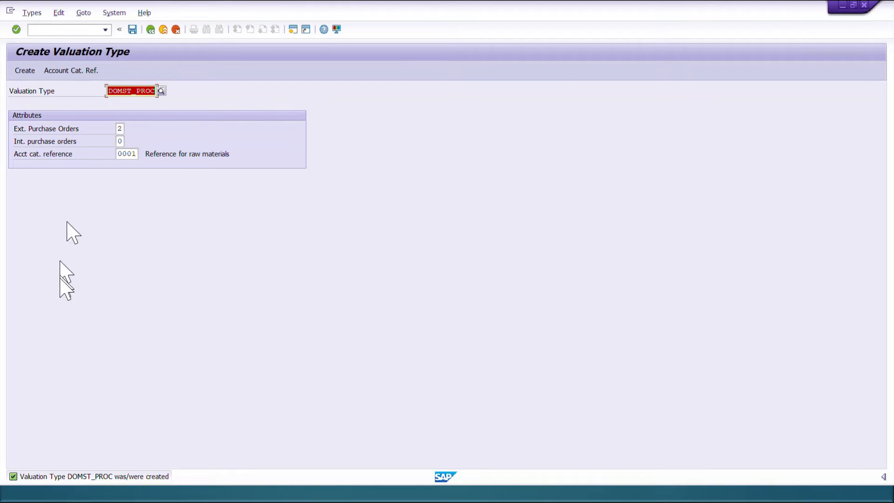
- Save the valuation types and return to the Split Valuation of Materials overview
{"action": "left_click", "coordinate": [133, 29]}
{"action": "left_click", "coordinate": [150, 29]}
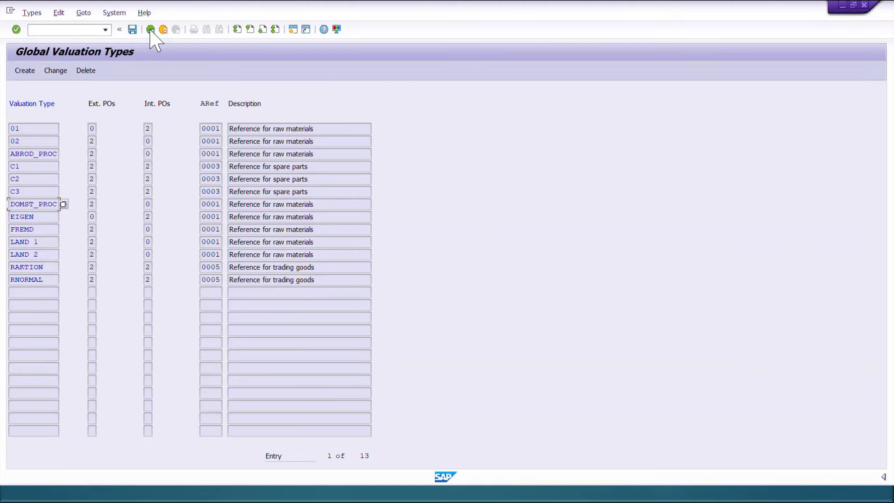
{"action": "left_click", "coordinate": [151, 29]}
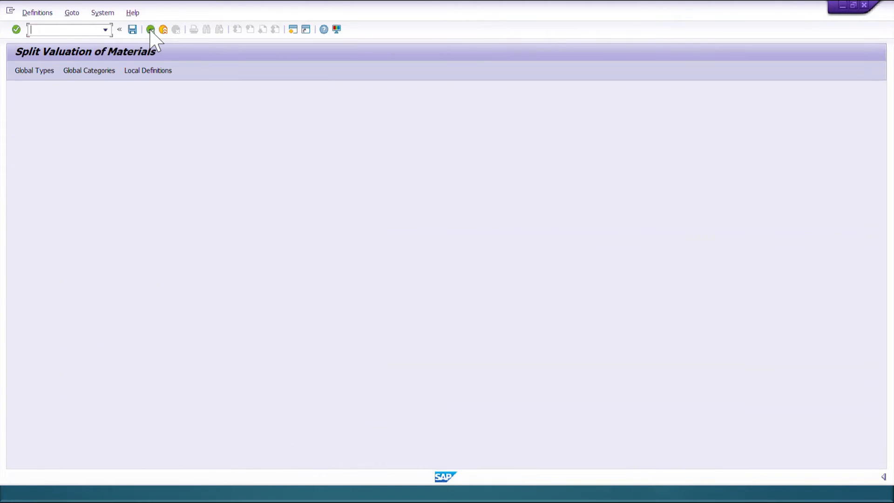
- Start a new global valuation category A with the description DOM/ABROD_PUROC
{"action": "left_click", "coordinate": [83, 72]}
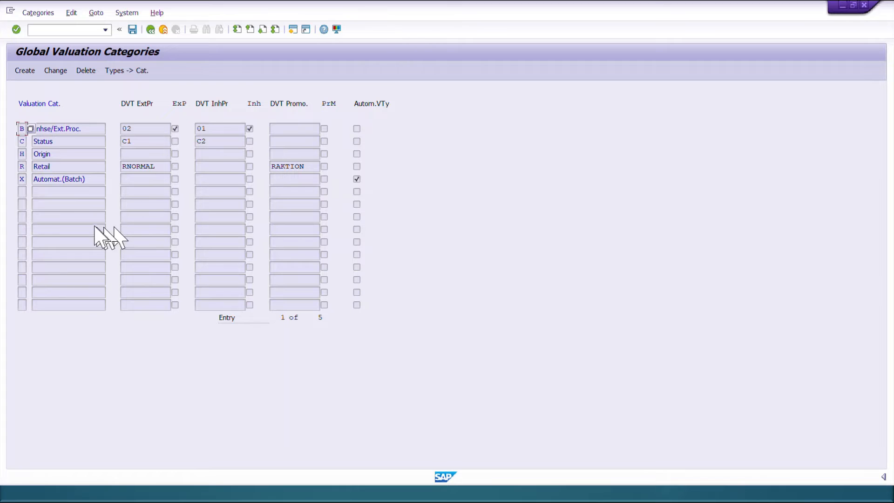
{"action": "left_click", "coordinate": [93, 129]}
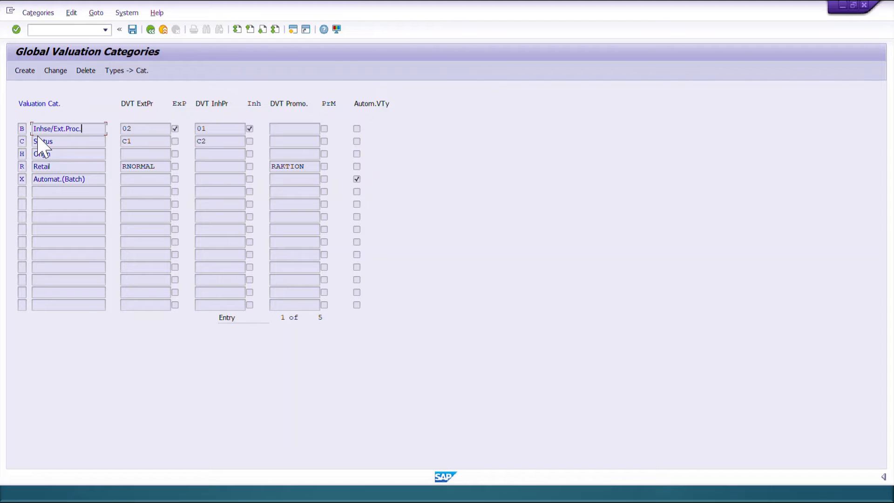
{"action": "left_click", "coordinate": [27, 72]}
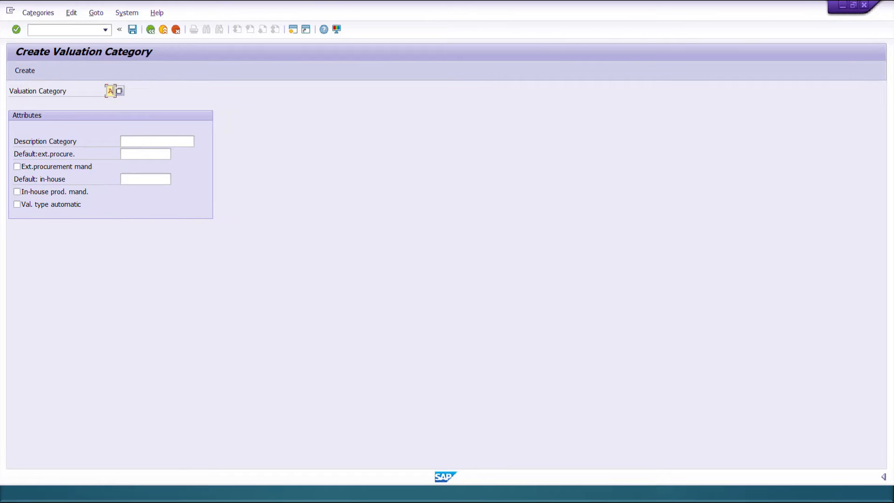
{"action": "left_click", "coordinate": [147, 140]}
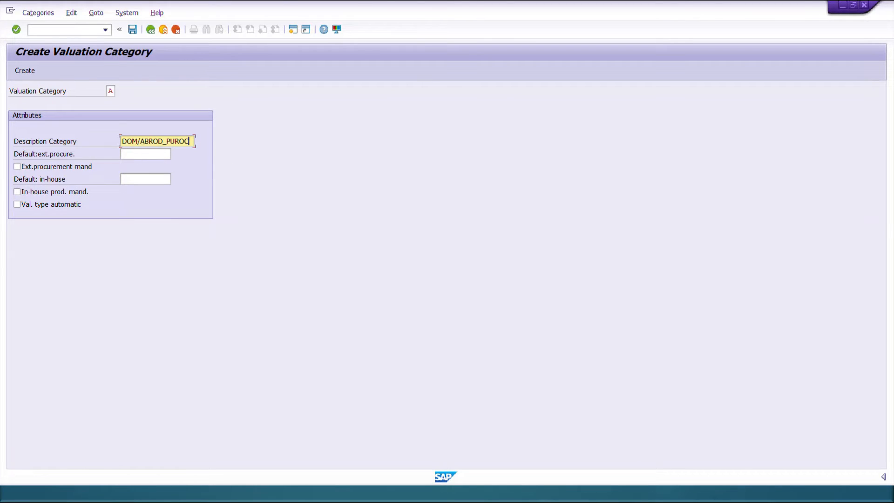
- Set the category's default valuation type for external procurement to ABROD_PROC, chosen from the list of possible values
{"action": "left_click", "coordinate": [135, 153]}
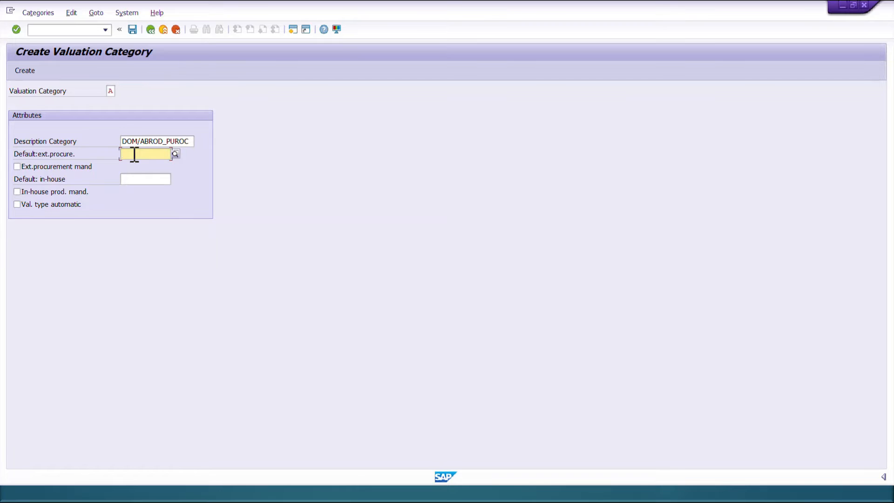
{"action": "left_click", "coordinate": [175, 154]}
{"action": "left_click_drag", "start_coordinate": [209, 163], "coordinate": [564, 103]}
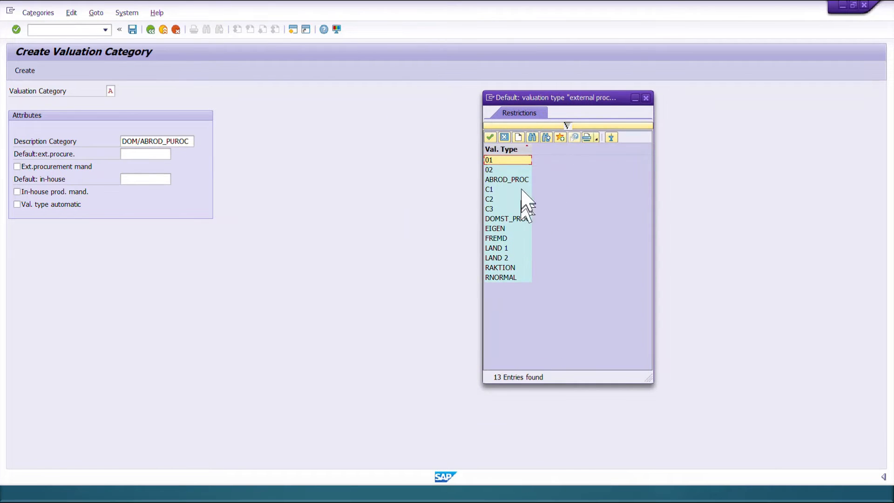
{"action": "double_click", "coordinate": [505, 180]}
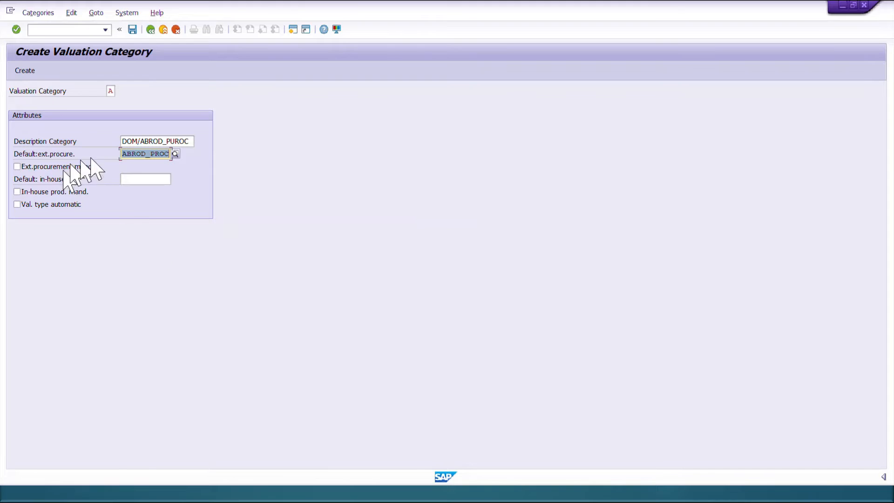
- Set the default in-house valuation type to DOMST_PROC and make the external procurement default mandatory
{"action": "left_click", "coordinate": [150, 179]}
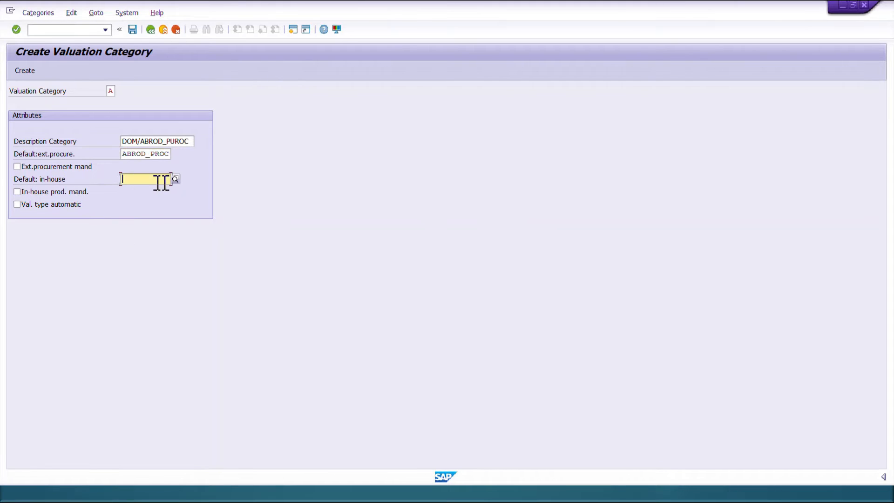
{"action": "left_click", "coordinate": [174, 179]}
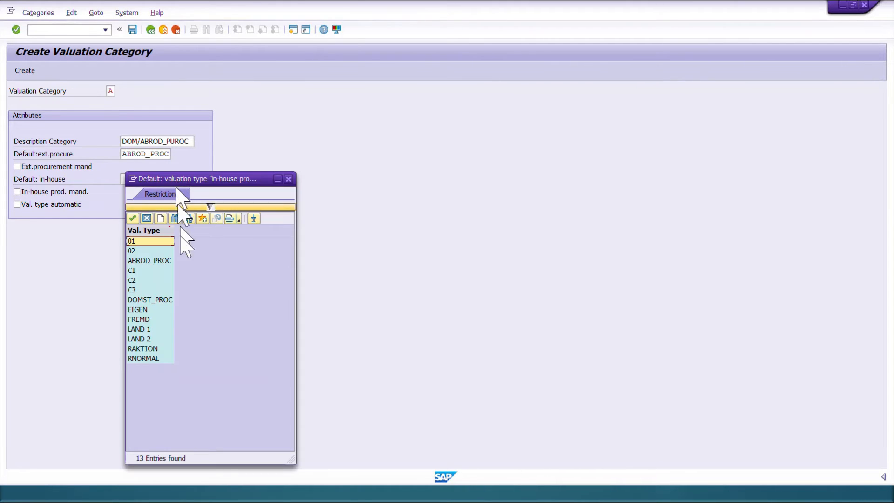
{"action": "left_click", "coordinate": [156, 301]}
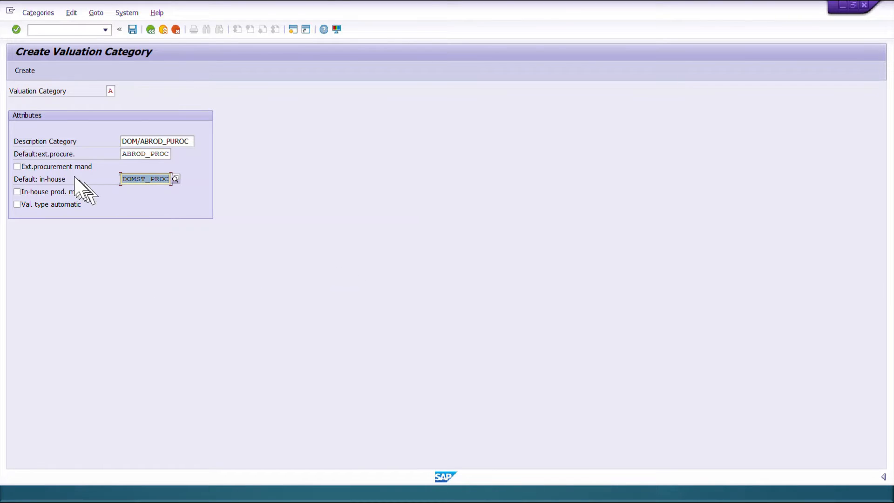
{"action": "left_click", "coordinate": [60, 170]}
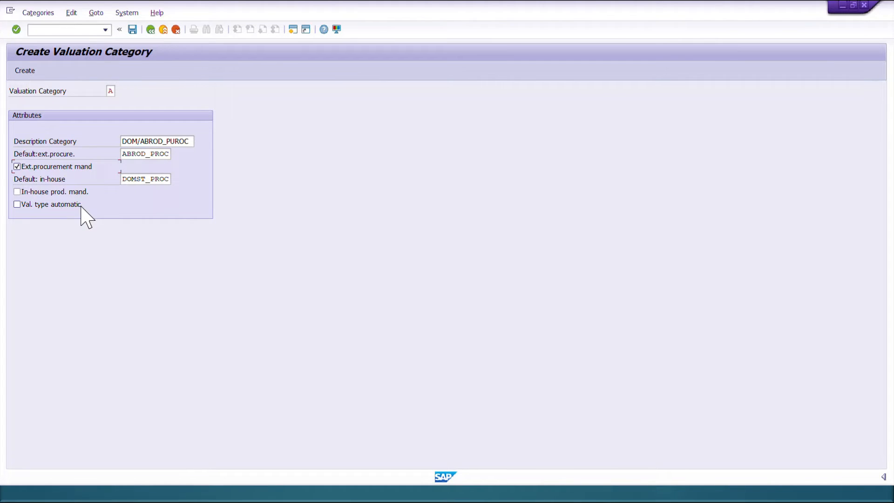
- Read the field help on the automatic valuation type indicator, including its use for batch-managed materials, and close it
{"action": "left_click", "coordinate": [32, 206]}
{"action": "key", "text": "F1"}
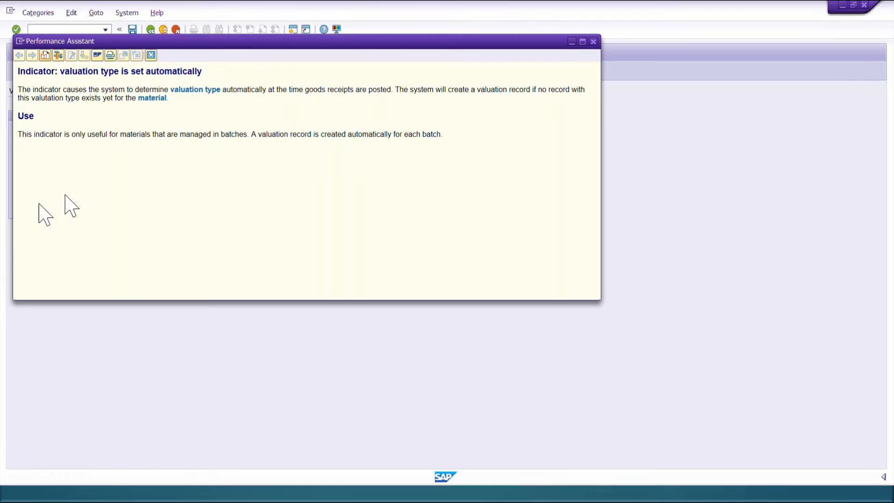
{"action": "left_click_drag", "start_coordinate": [356, 77], "coordinate": [552, 106]}
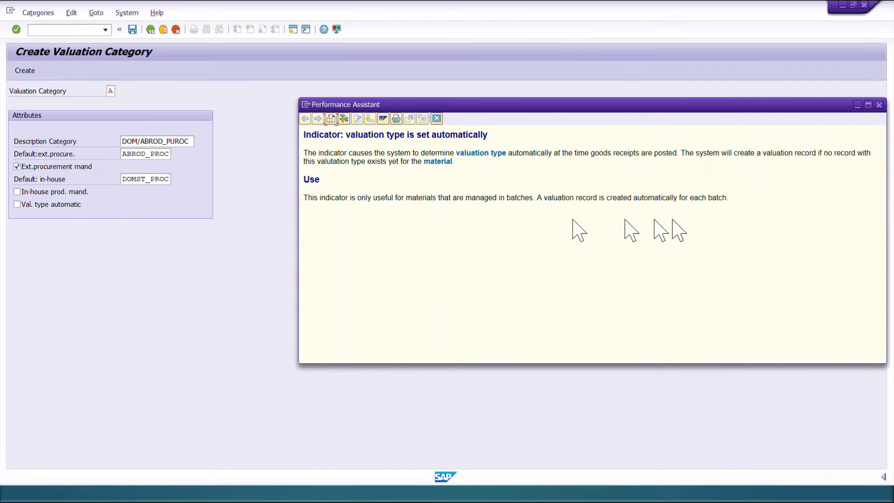
{"action": "left_click_drag", "start_coordinate": [303, 197], "coordinate": [534, 200]}
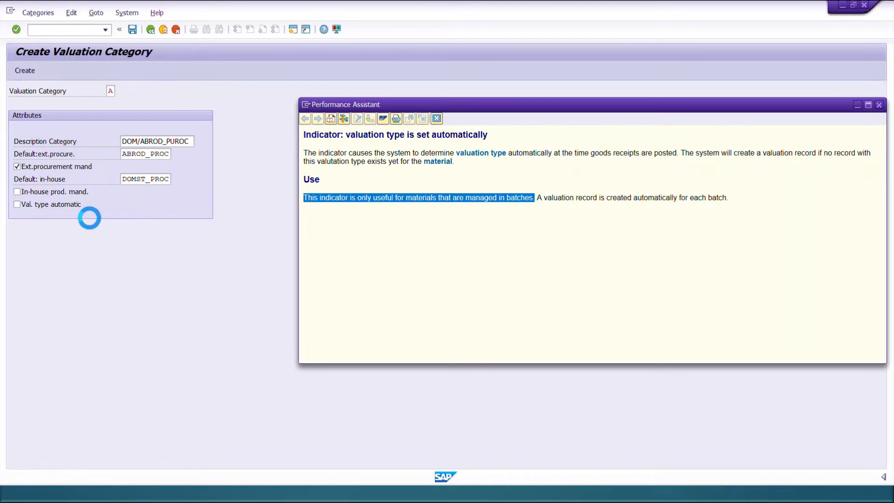
{"action": "left_click", "coordinate": [878, 105]}
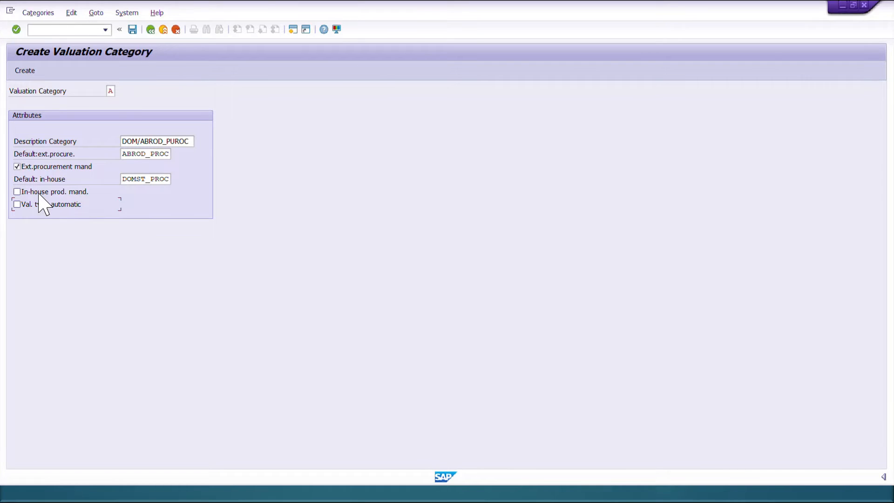
- Create valuation category A and record it in Notepad as Val Cat - A - DOM/ABROD_PUROC
{"action": "left_click", "coordinate": [25, 71]}
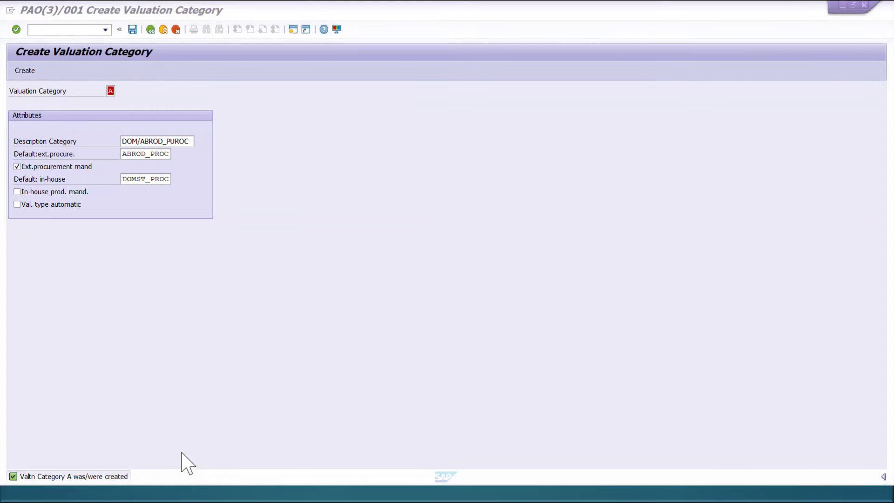
{"action": "key", "text": "alt+Tab"}
{"action": "left_click", "coordinate": [467, 217]}
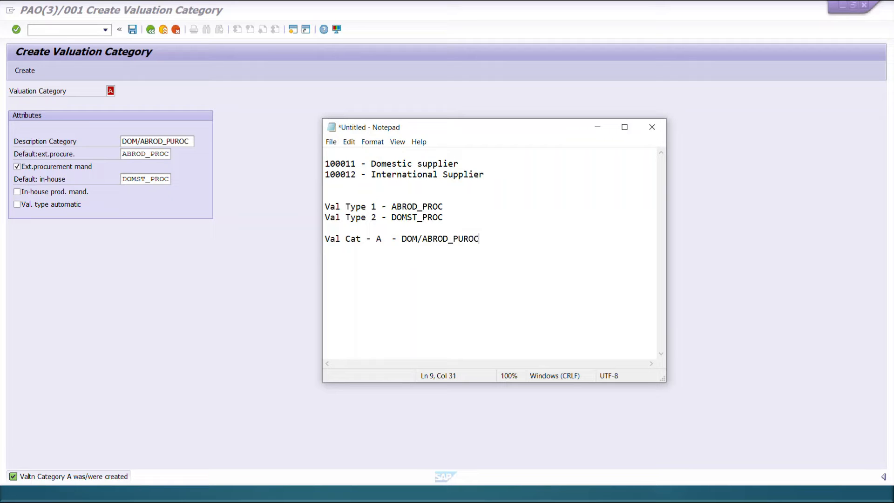
- Check category A in SAP's global valuation categories list, return to the split valuation overview and review the recorded notes
{"action": "left_click", "coordinate": [146, 289]}
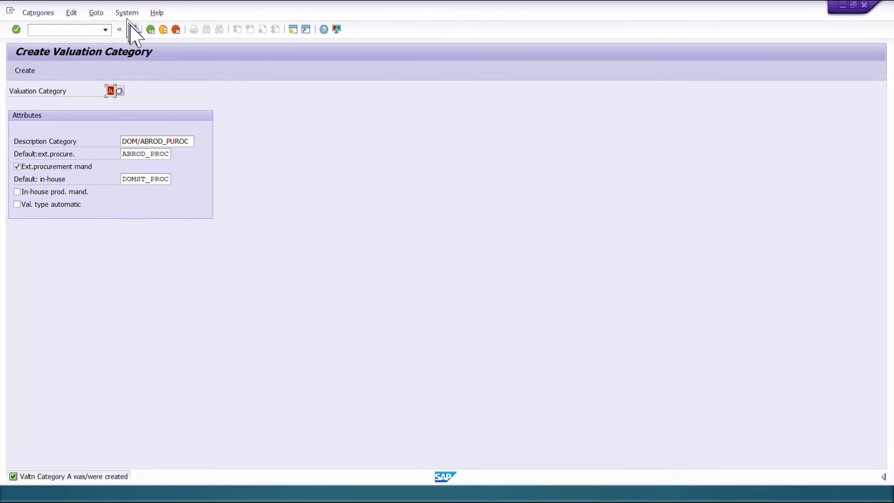
{"action": "left_click", "coordinate": [151, 30]}
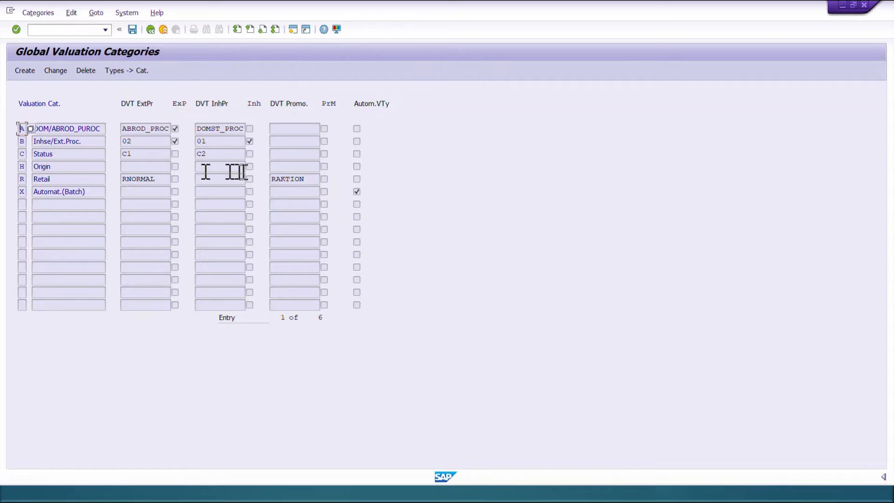
{"action": "left_click", "coordinate": [78, 128]}
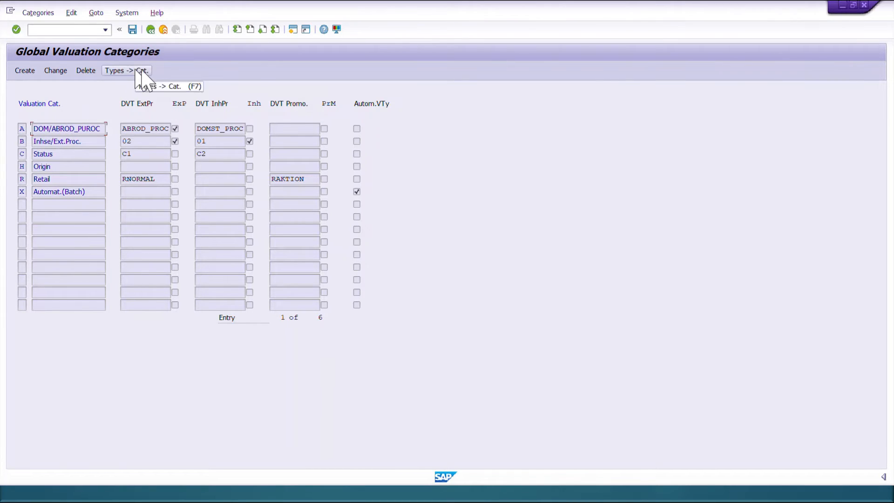
{"action": "left_click", "coordinate": [150, 30]}
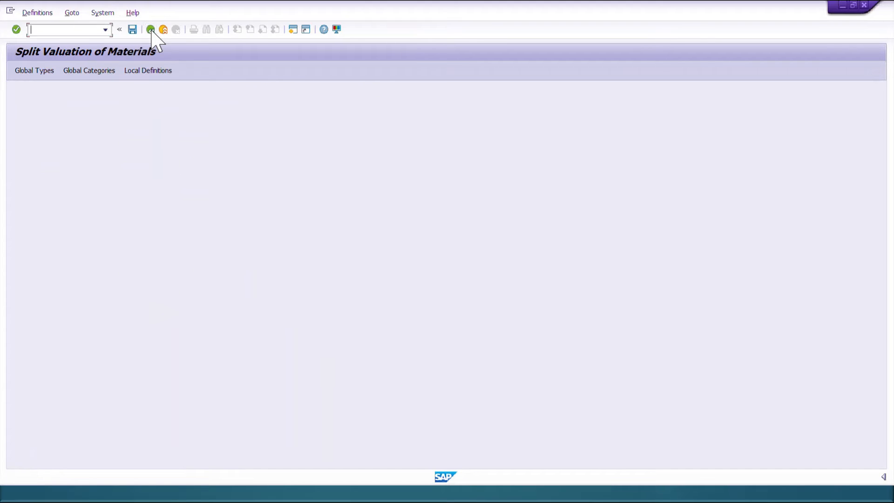
{"action": "key", "text": "alt+Tab"}
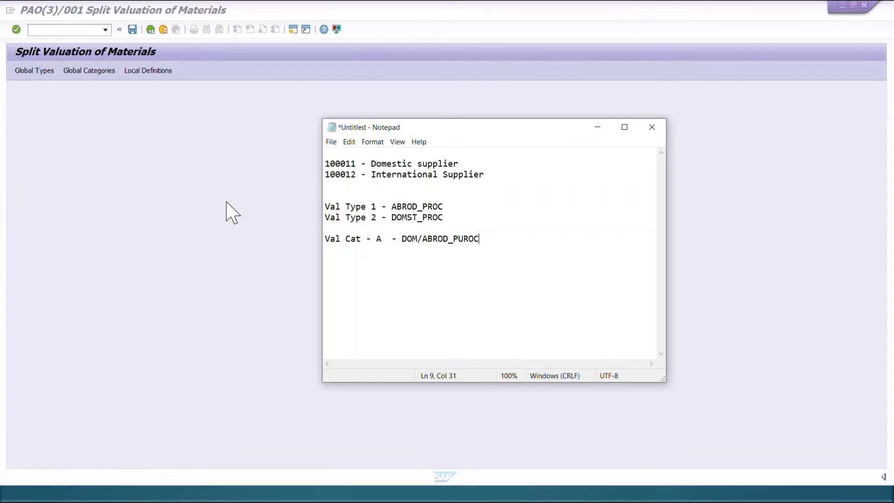
{"action": "key", "text": "alt+Tab"}
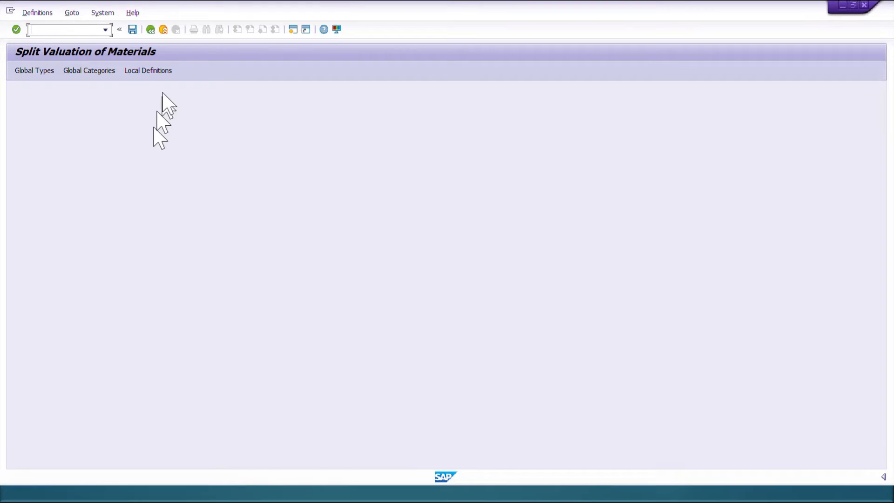
- Activate valuation category A (DOM/ABROD_PUROC) for plant 0001 in the local definitions and save the allocation
{"action": "left_click", "coordinate": [147, 71]}
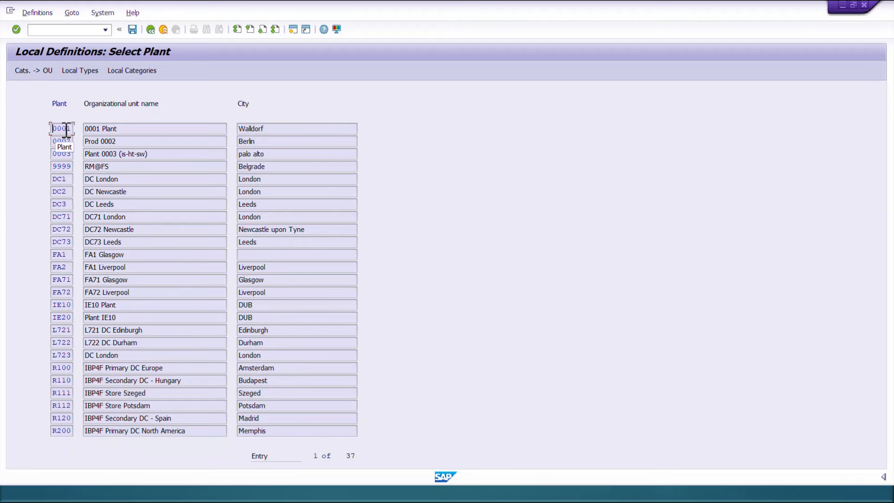
{"action": "left_click", "coordinate": [303, 369]}
{"action": "scroll", "coordinate": [270, 403], "scroll_direction": "down", "scroll_amount": 4}
{"action": "scroll", "coordinate": [270, 404], "scroll_direction": "up", "scroll_amount": 4}
{"action": "left_click", "coordinate": [33, 71]}
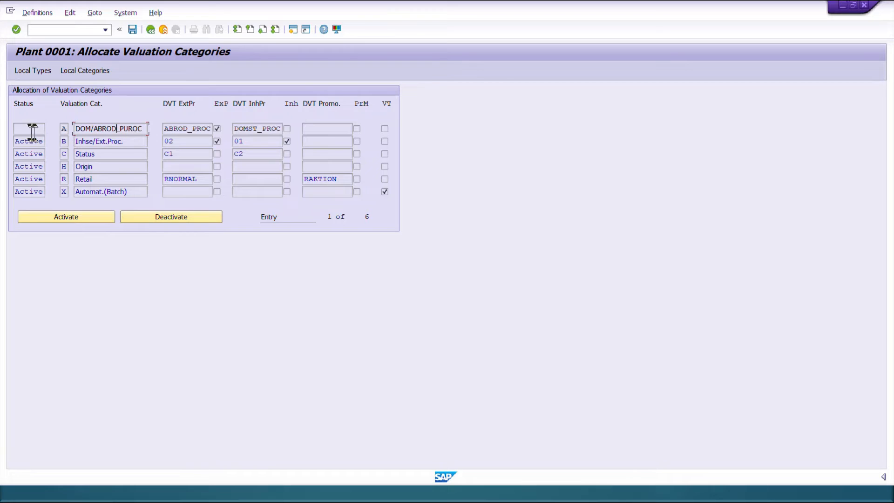
{"action": "left_click", "coordinate": [64, 130]}
{"action": "left_click", "coordinate": [67, 217]}
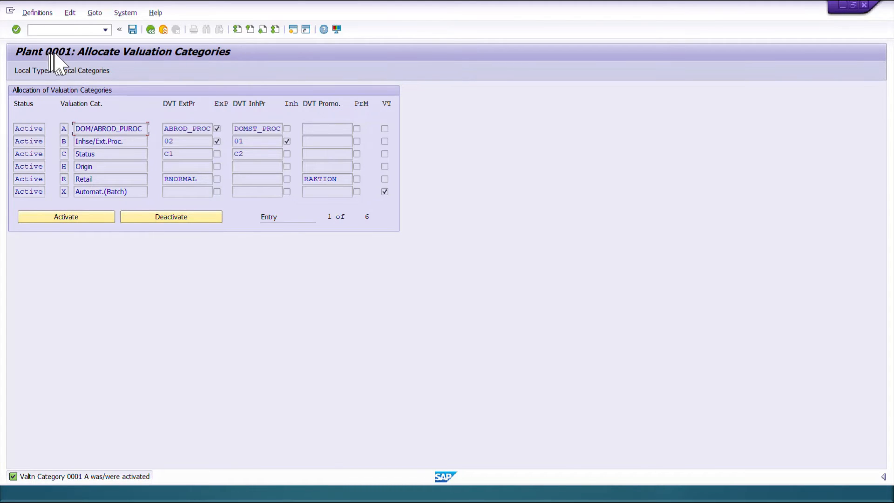
{"action": "left_click", "coordinate": [132, 30]}
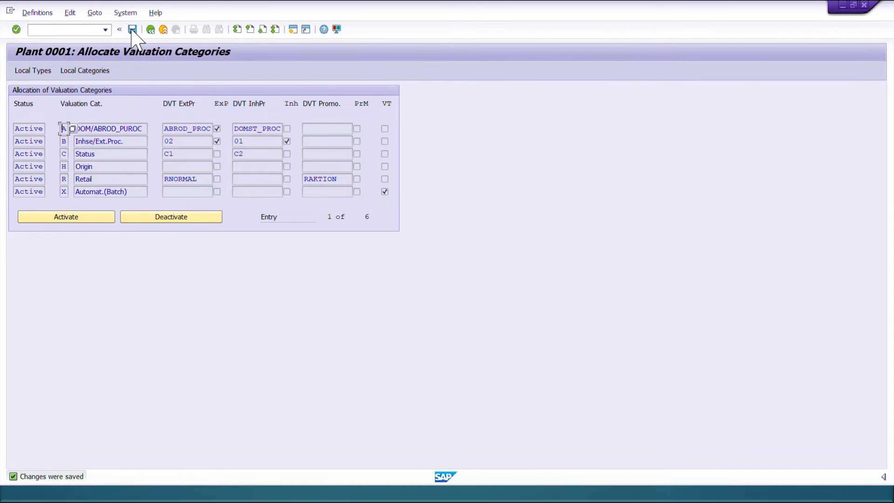
- Check category A in plant 0001's local valuation categories, return to the plant list and leave the local definitions
{"action": "left_click", "coordinate": [74, 72]}
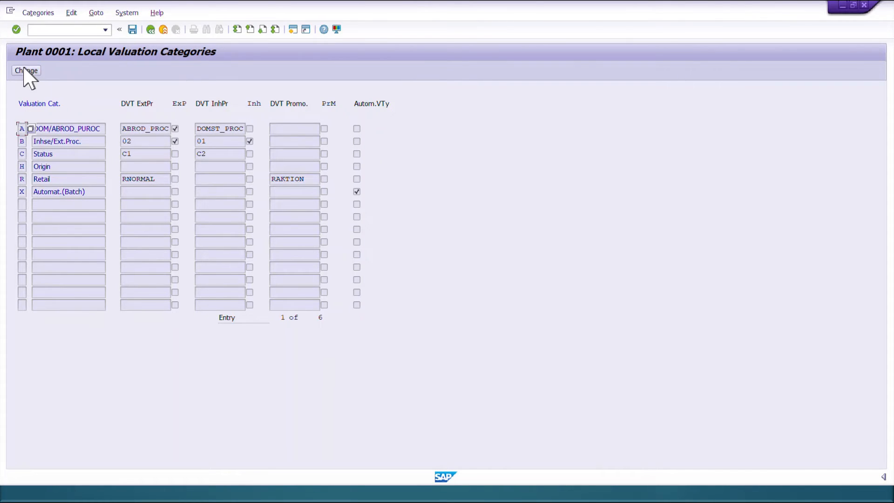
{"action": "left_click", "coordinate": [151, 30]}
{"action": "left_click", "coordinate": [55, 192]}
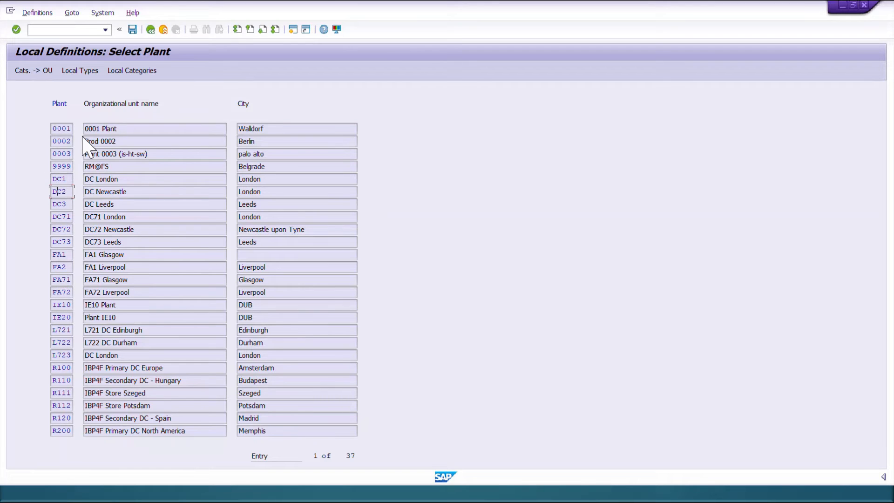
{"action": "left_click", "coordinate": [62, 129]}
{"action": "left_click", "coordinate": [134, 31]}
{"action": "left_click", "coordinate": [150, 31]}
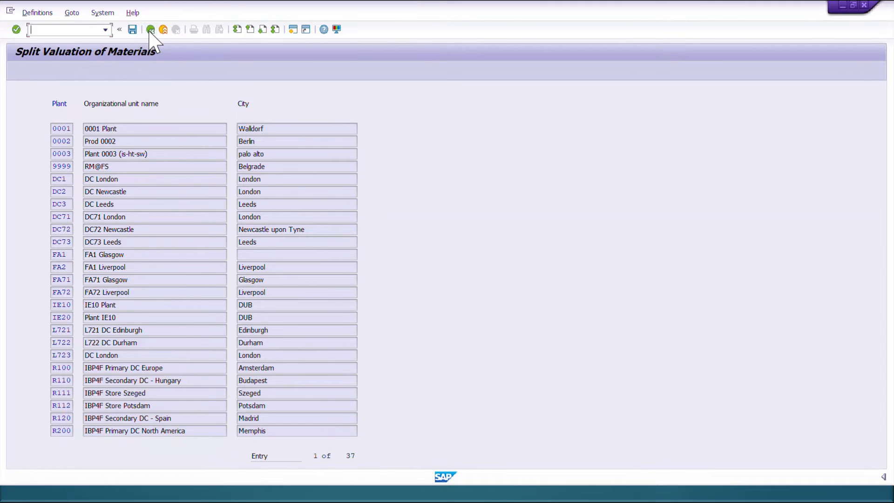
{"action": "left_click", "coordinate": [150, 31]}
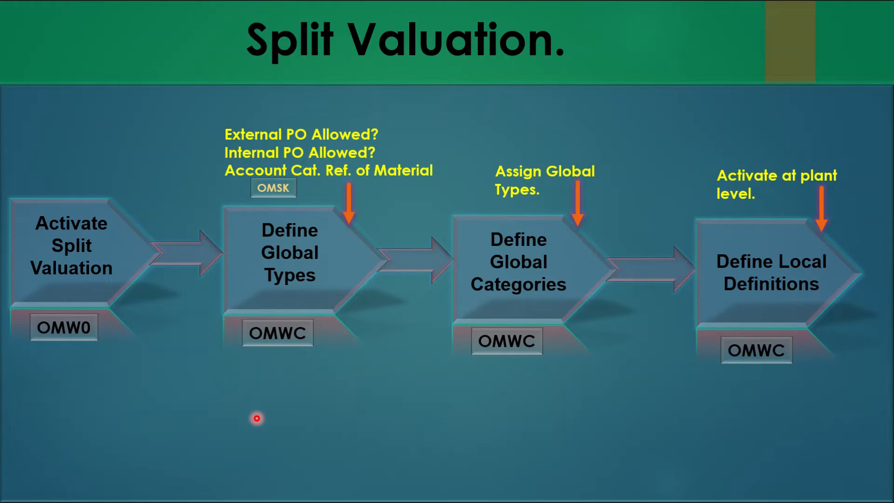
{"action": "key", "text": "Right"}
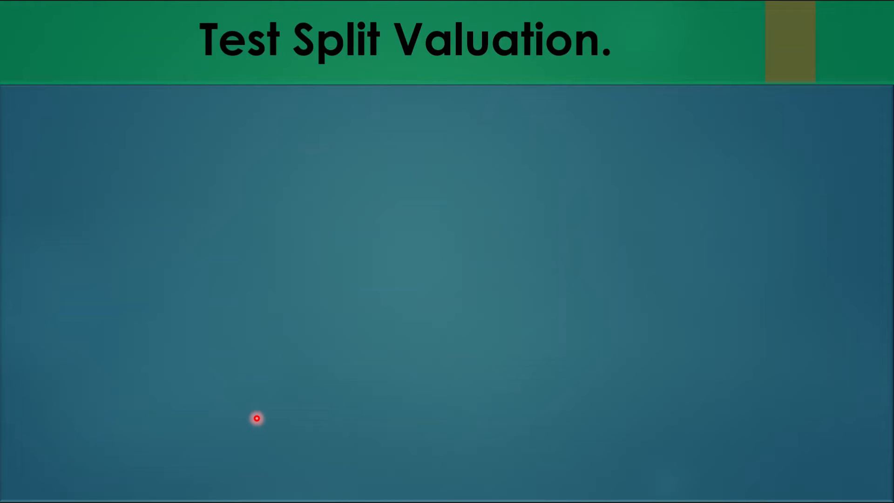
{"action": "key", "text": "Right"}
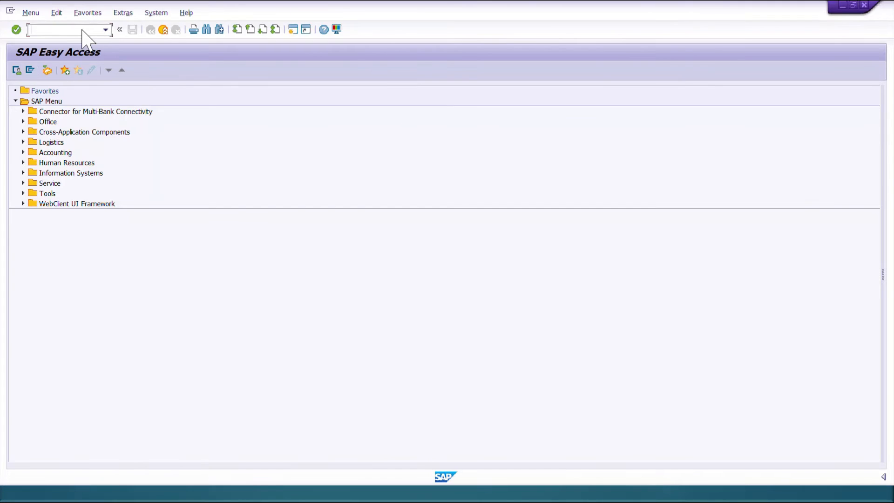
- Start creating a material with industry sector Mechanical engineering and material type ROH Raw materials
{"action": "key", "text": "Return"}
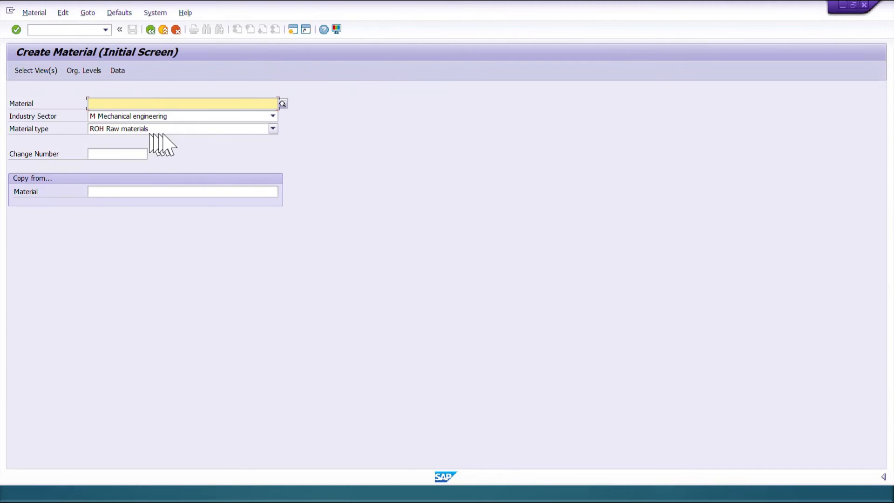
{"action": "left_click", "coordinate": [200, 129]}
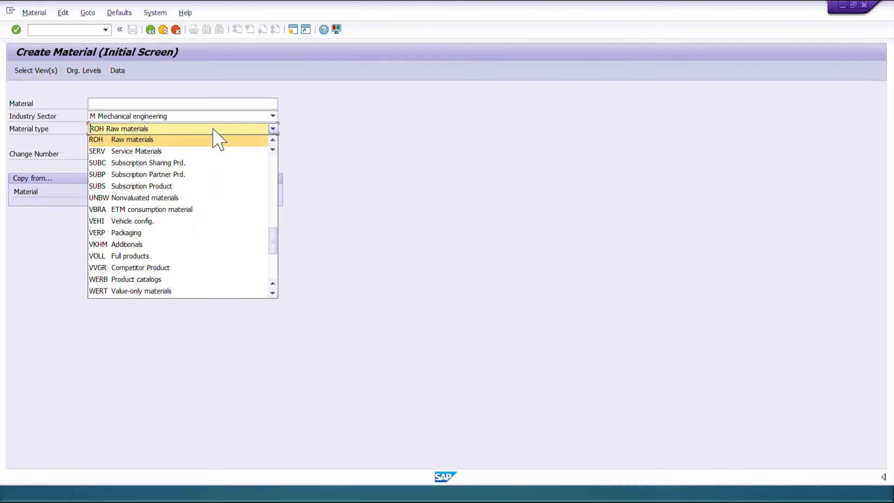
{"action": "left_click", "coordinate": [113, 139]}
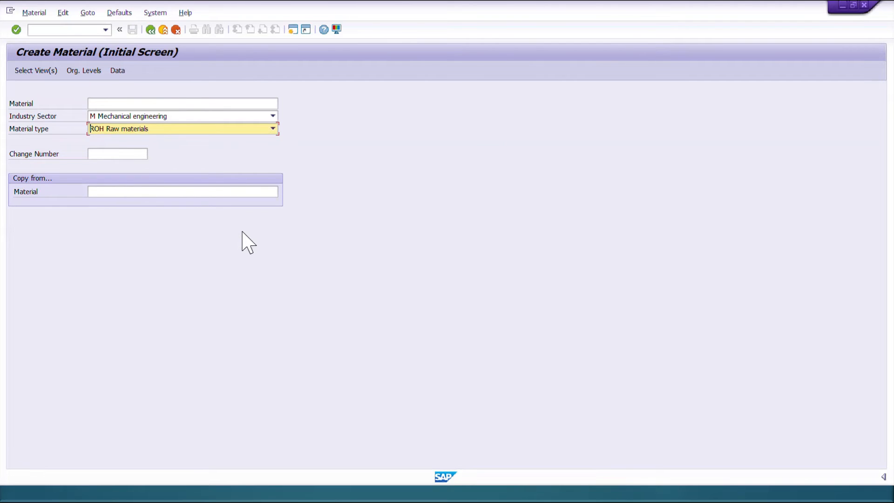
{"action": "key", "text": "Return"}
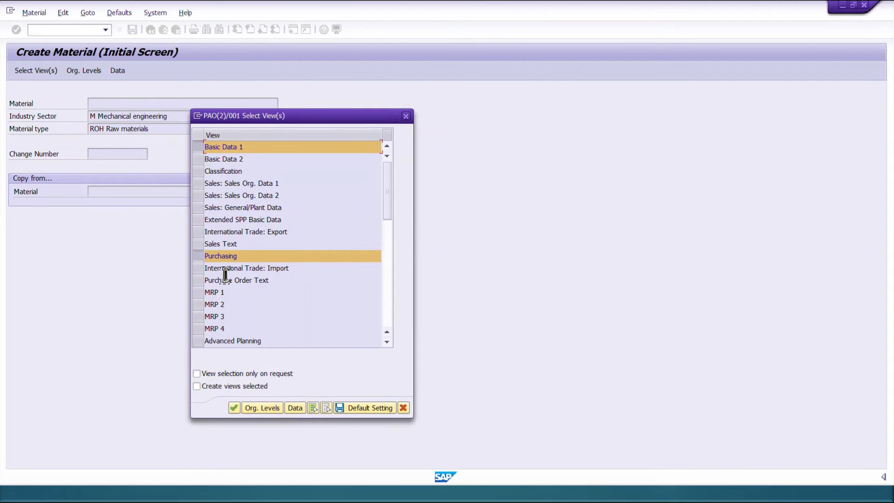
- Choose the Basic Data 1, Purchasing, General Plant Data / Storage 1 and Accounting 1 views for the new material
{"action": "scroll", "coordinate": [229, 270], "scroll_direction": "down", "scroll_amount": 3}
{"action": "scroll", "coordinate": [232, 275], "scroll_direction": "down", "scroll_amount": 5}
{"action": "scroll", "coordinate": [231, 255], "scroll_direction": "up", "scroll_amount": 5}
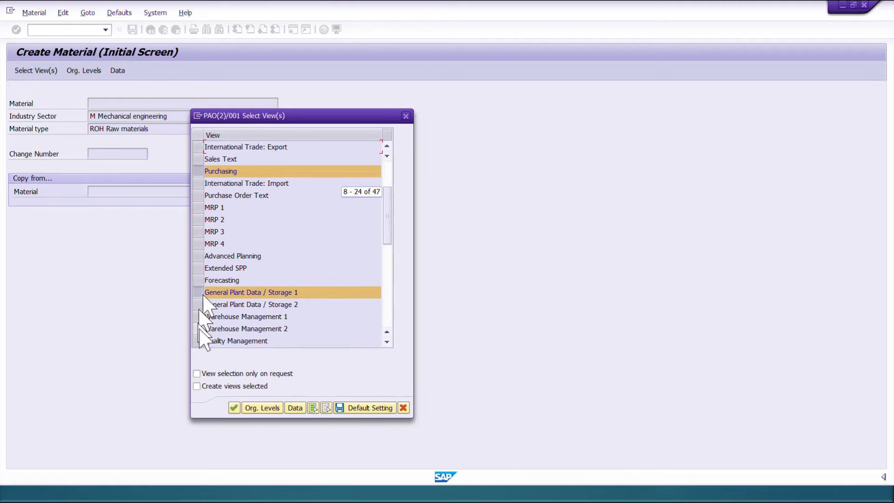
{"action": "scroll", "coordinate": [223, 231], "scroll_direction": "up", "scroll_amount": 3}
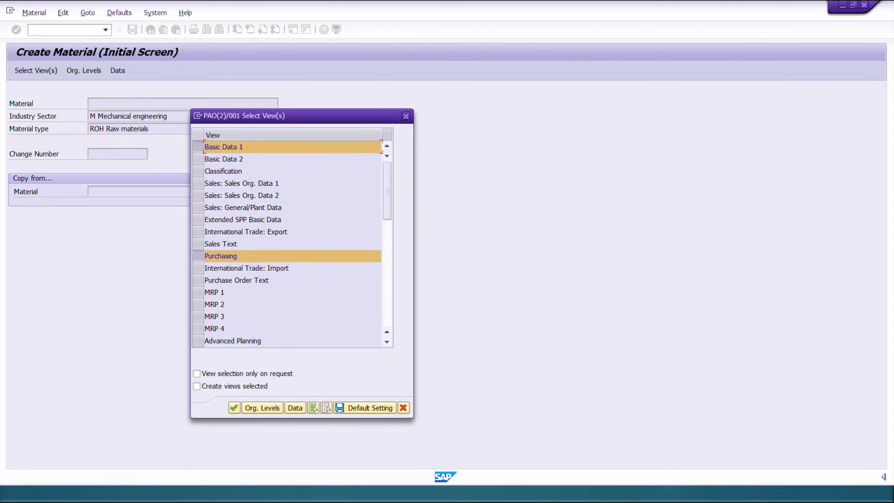
{"action": "scroll", "coordinate": [242, 255], "scroll_direction": "down", "scroll_amount": 3}
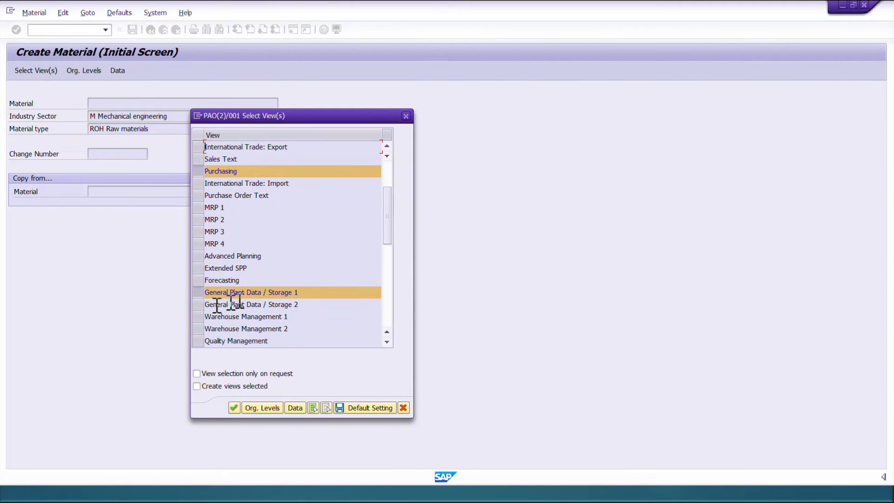
{"action": "scroll", "coordinate": [296, 303], "scroll_direction": "down", "scroll_amount": 3}
{"action": "left_click", "coordinate": [223, 268]}
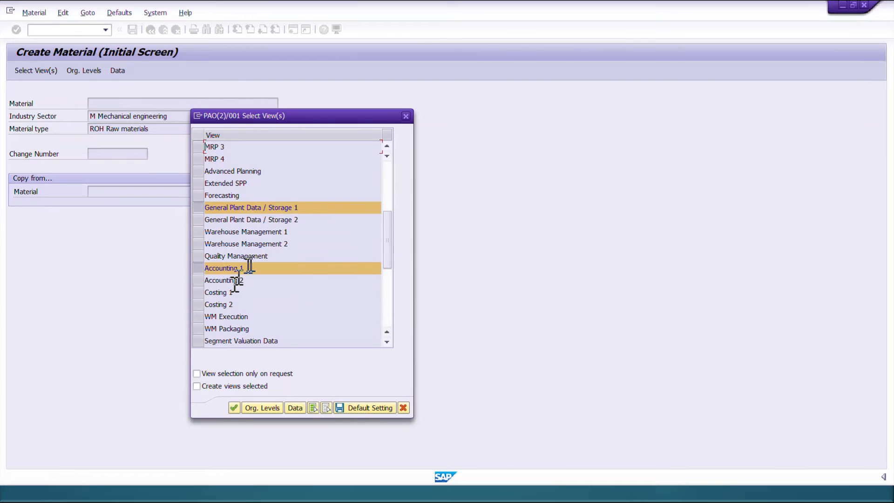
{"action": "left_click", "coordinate": [234, 408]}
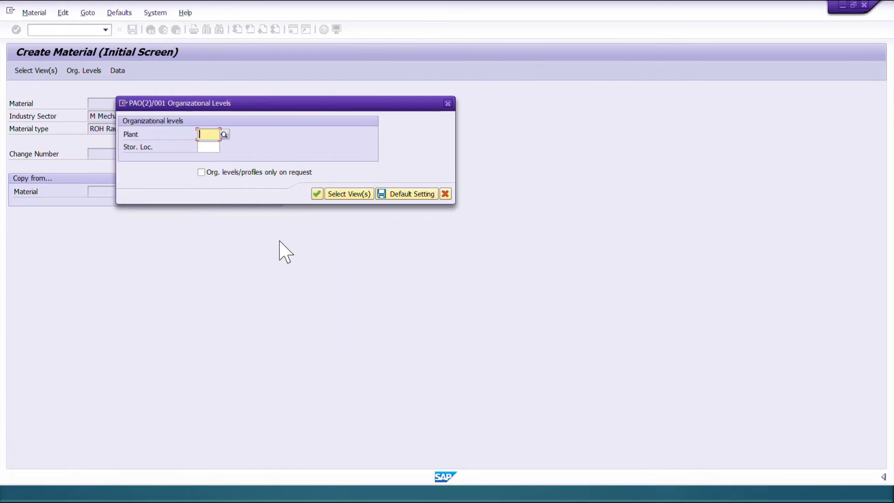
- Set the organizational levels to plant 0001 and storage location 0001 and continue to the basic data
{"action": "type", "text": "0001"}
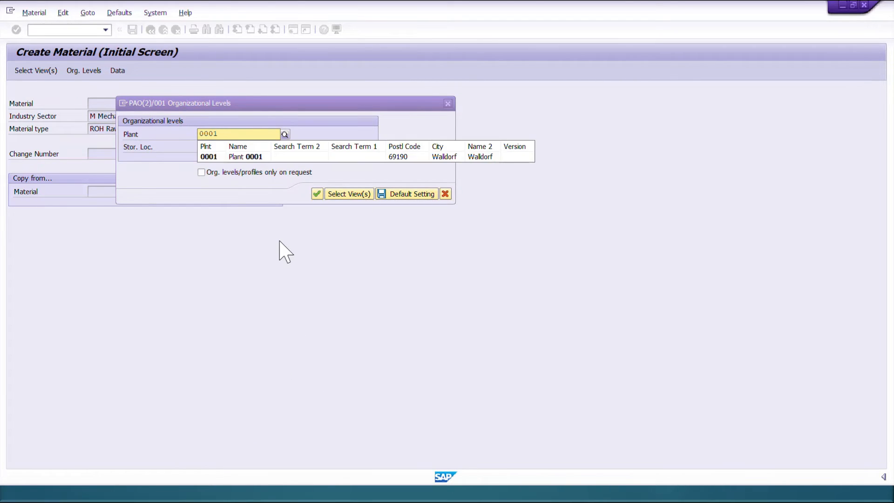
{"action": "key", "text": "Tab"}
{"action": "type", "text": "0001"}
{"action": "key", "text": "Return"}
{"action": "left_click", "coordinate": [317, 195]}
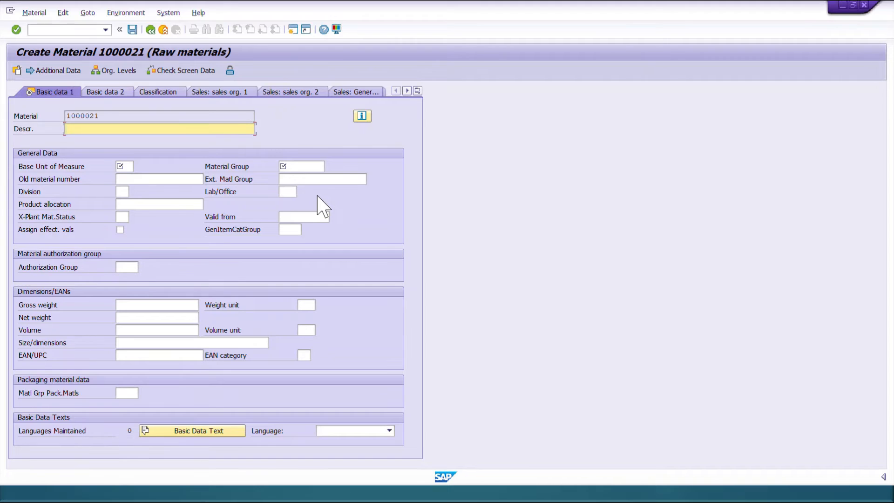
- Enter the description SV Tets MT, base unit of measure EA and material group 01 for the material
{"action": "type", "text": "SPL"}
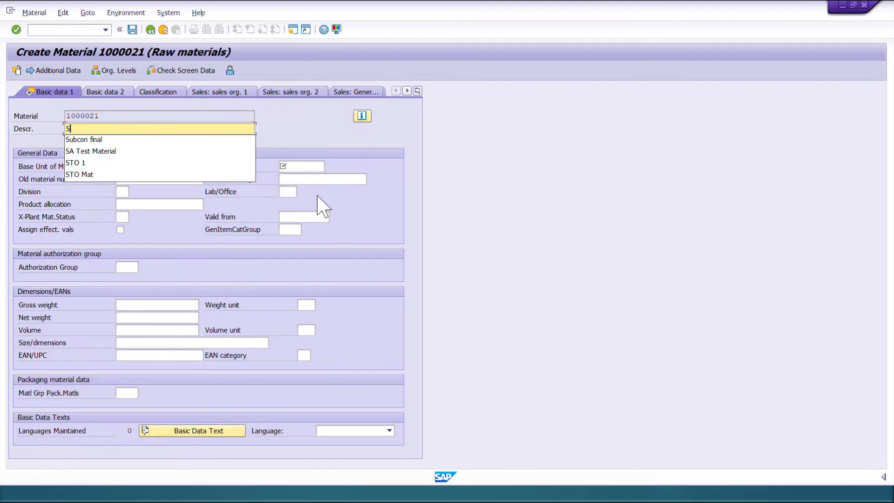
{"action": "key", "text": "BackSpace"}
{"action": "key", "text": "BackSpace"}
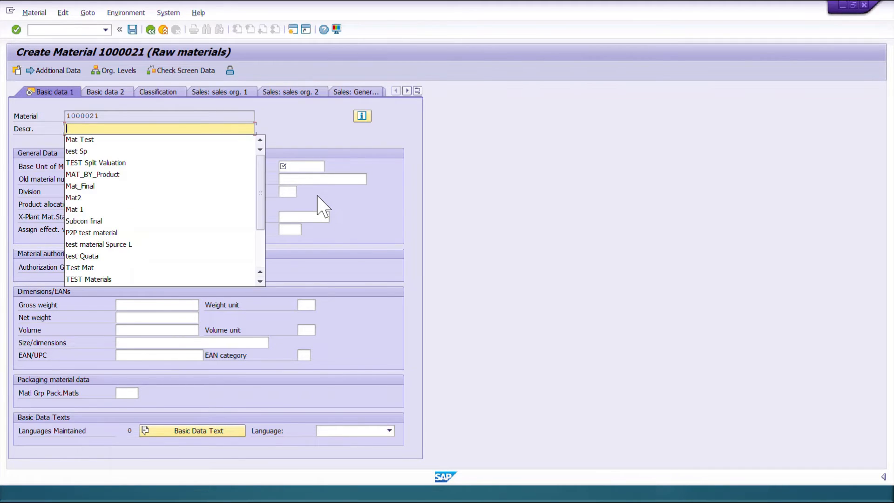
{"action": "type", "text": "SV Tets MT"}
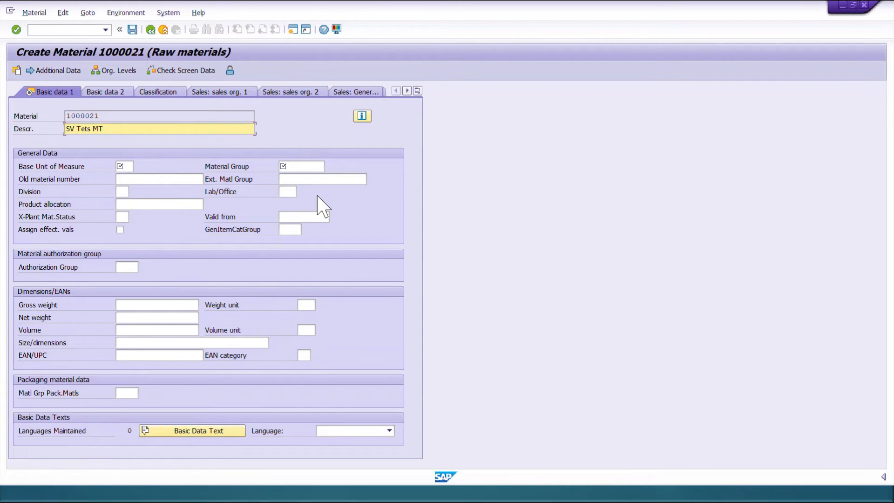
{"action": "key", "text": "Tab"}
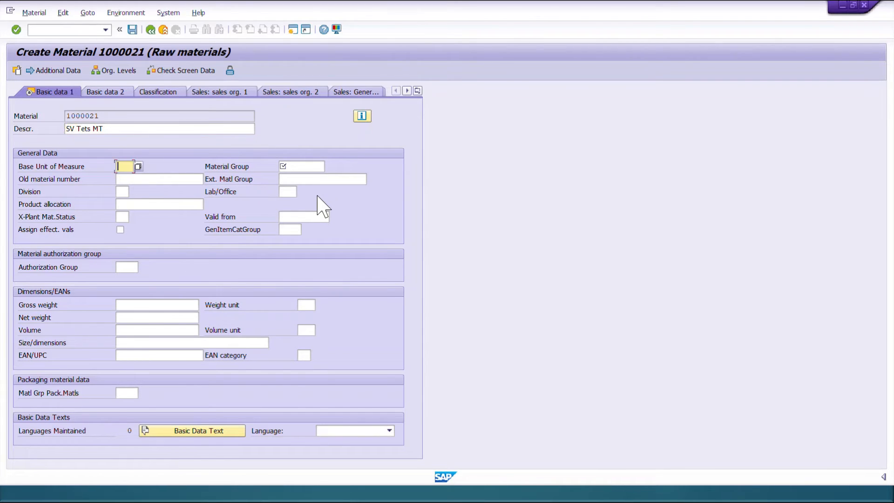
{"action": "type", "text": "EA"}
{"action": "key", "text": "Tab"}
{"action": "type", "text": "0"}
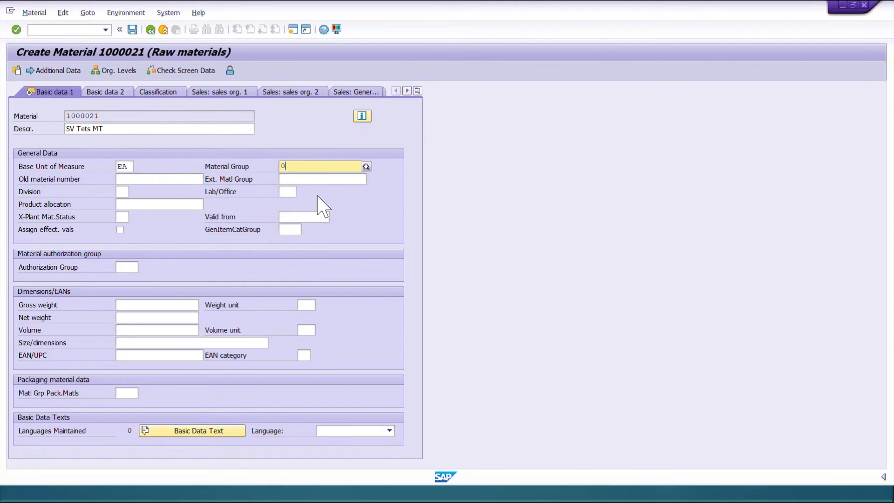
{"action": "key", "text": "Return"}
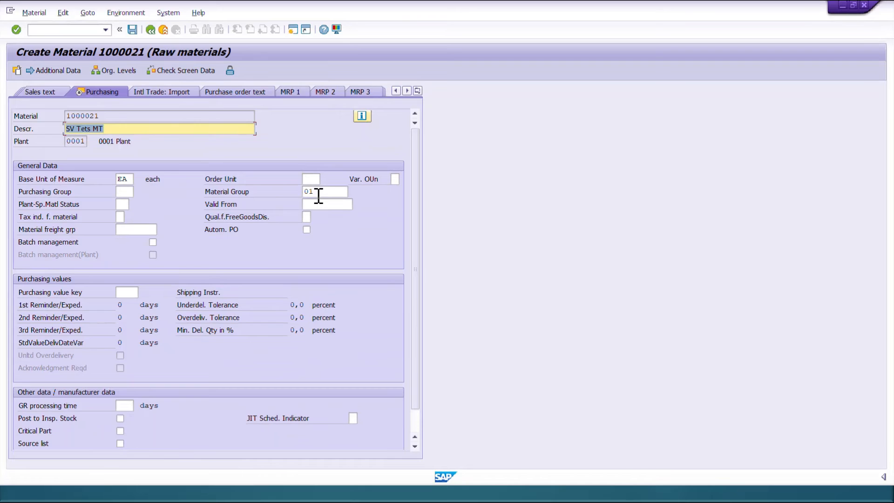
- Assign purchasing group 001 and a GR processing time of 2 days, and continue to the first plant data and storage view
{"action": "key", "text": "Tab"}
{"action": "key", "text": "Tab"}
{"action": "key", "text": "Tab"}
{"action": "key", "text": "Tab"}
{"action": "type", "text": "001"}
{"action": "key", "text": "Tab"}
{"action": "key", "text": "Tab"}
{"action": "key", "text": "Tab"}
{"action": "key", "text": "Tab"}
{"action": "key", "text": "Tab"}
{"action": "key", "text": "Tab"}
{"action": "key", "text": "Tab"}
{"action": "key", "text": "Tab"}
{"action": "key", "text": "Tab"}
{"action": "key", "text": "Tab"}
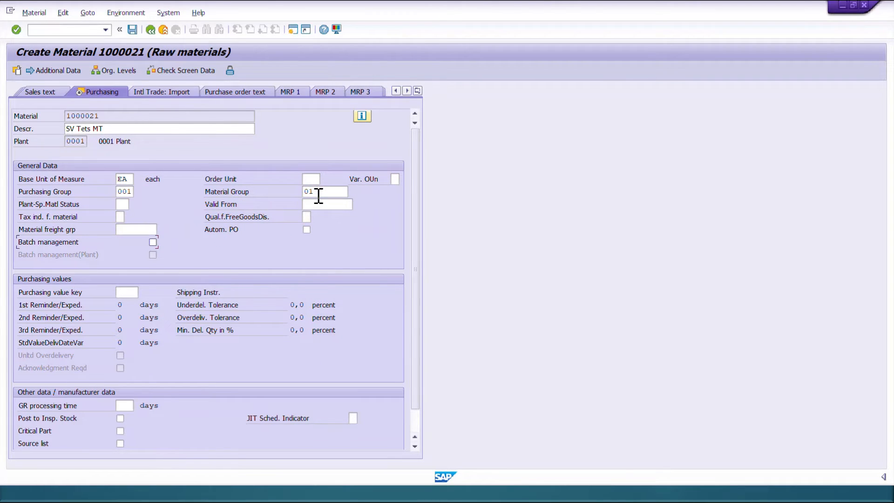
{"action": "type", "text": "2"}
{"action": "key", "text": "Return"}
{"action": "key", "text": "Return"}
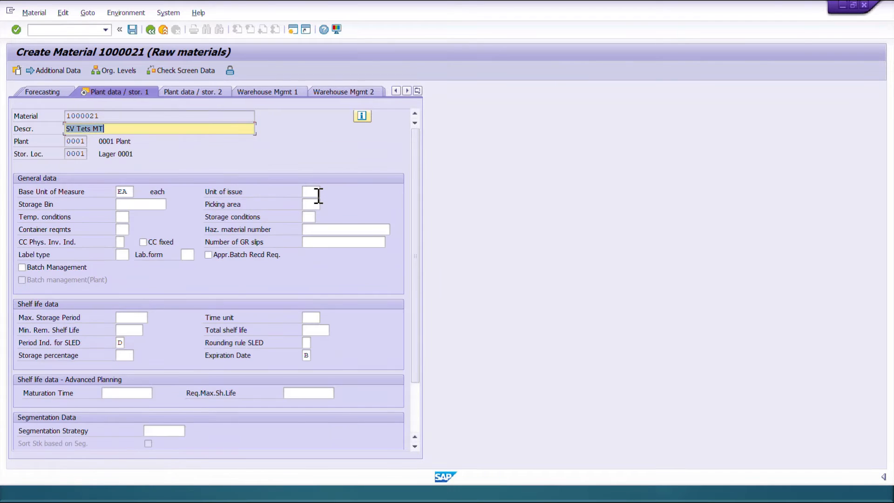
- Set the storage bin to 123 in the plant storage data and continue to the first accounting view
{"action": "key", "text": "Tab"}
{"action": "key", "text": "Tab"}
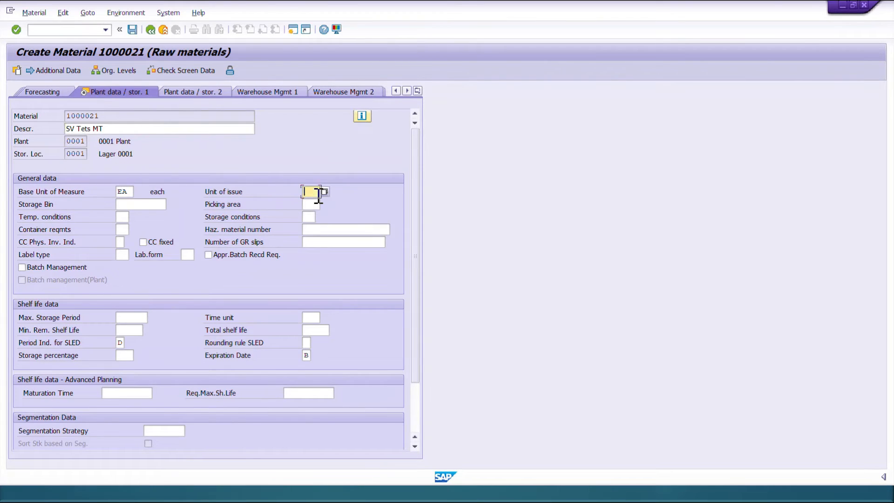
{"action": "key", "text": "Tab"}
{"action": "type", "text": "123"}
{"action": "key", "text": "Return"}
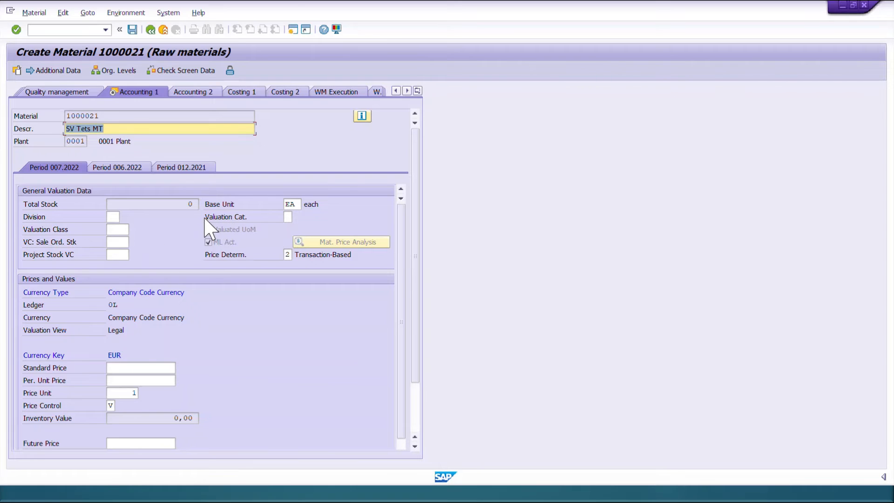
- Read the field help for the valuation category and its dependencies on split valuation
{"action": "left_click_drag", "start_coordinate": [215, 217], "coordinate": [247, 218]}
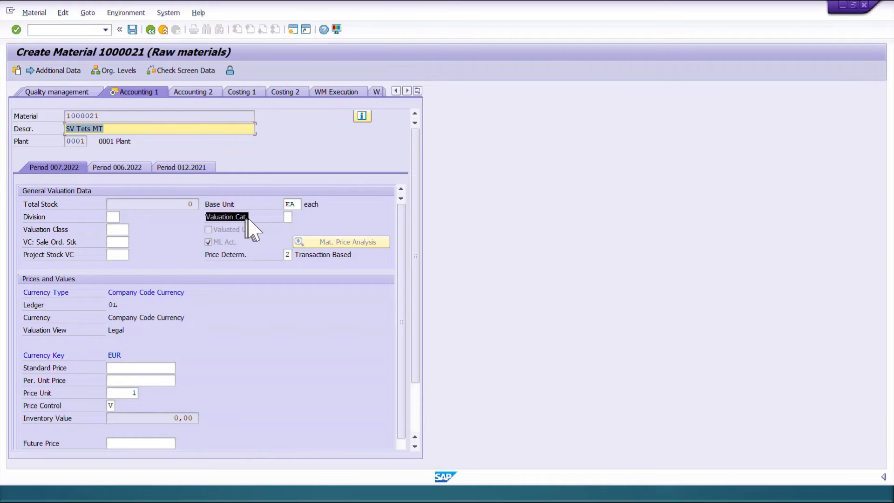
{"action": "left_click", "coordinate": [288, 216]}
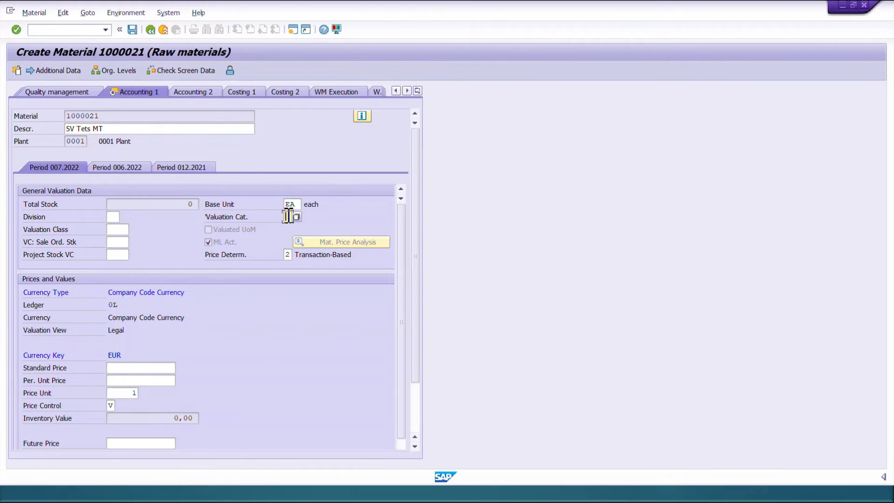
{"action": "key", "text": "F1"}
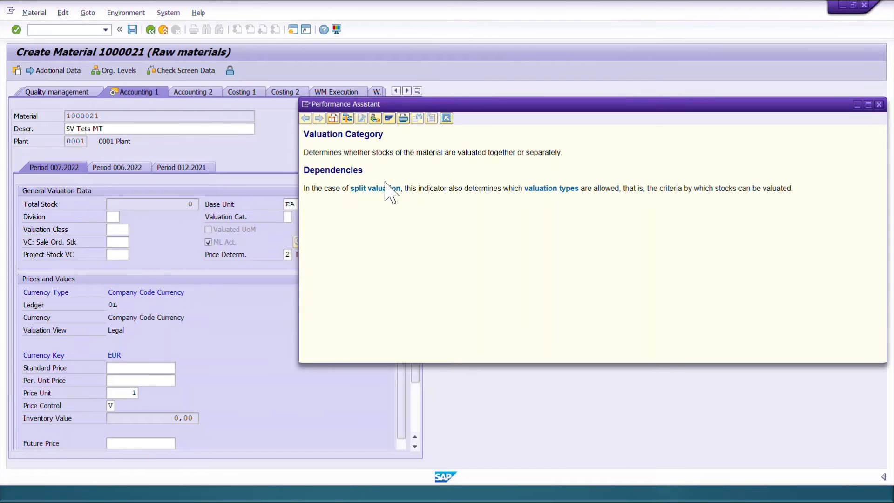
{"action": "left_click_drag", "start_coordinate": [303, 152], "coordinate": [563, 154]}
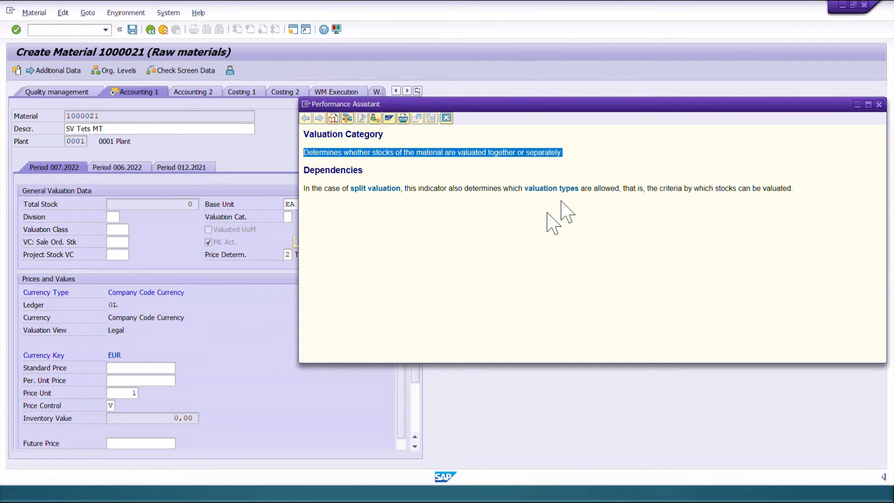
{"action": "left_click_drag", "start_coordinate": [307, 188], "coordinate": [797, 189]}
{"action": "left_click", "coordinate": [879, 105]}
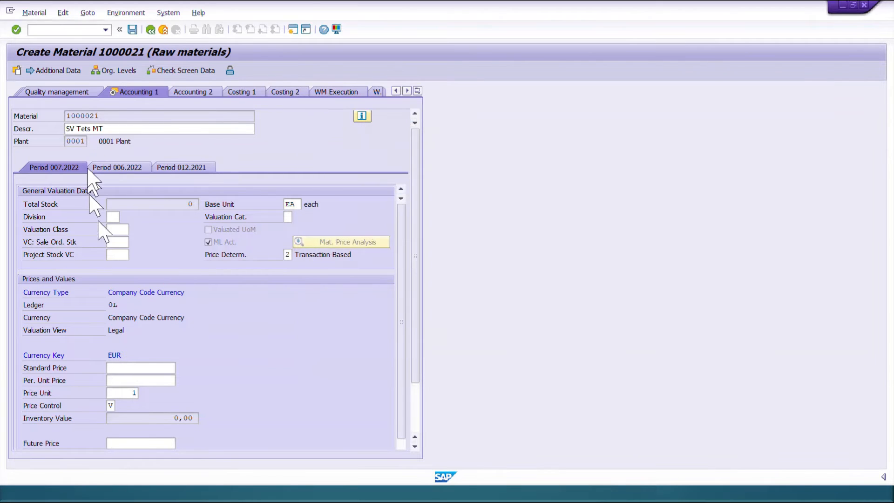
- Assign valuation category A (DOM/ABROD_PUROC) to the material from the list of allowed categories
{"action": "left_click", "coordinate": [288, 217]}
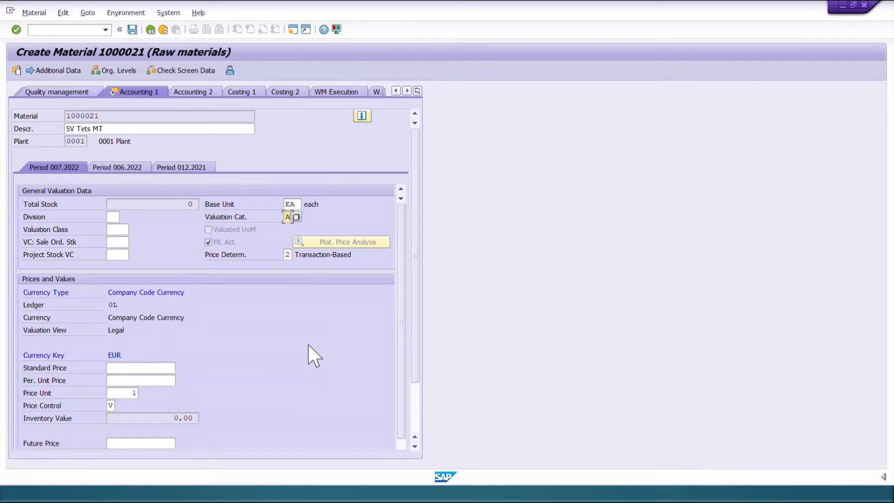
{"action": "left_click", "coordinate": [297, 217]}
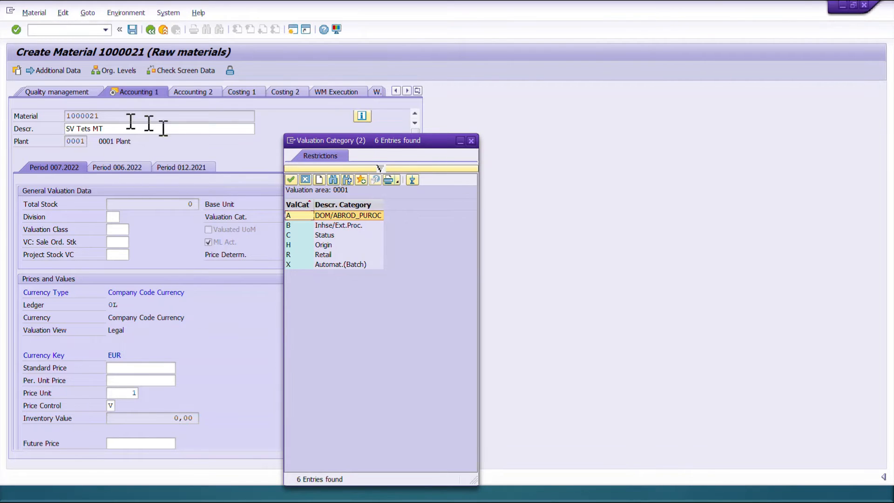
{"action": "left_click", "coordinate": [289, 216]}
{"action": "double_click", "coordinate": [289, 217]}
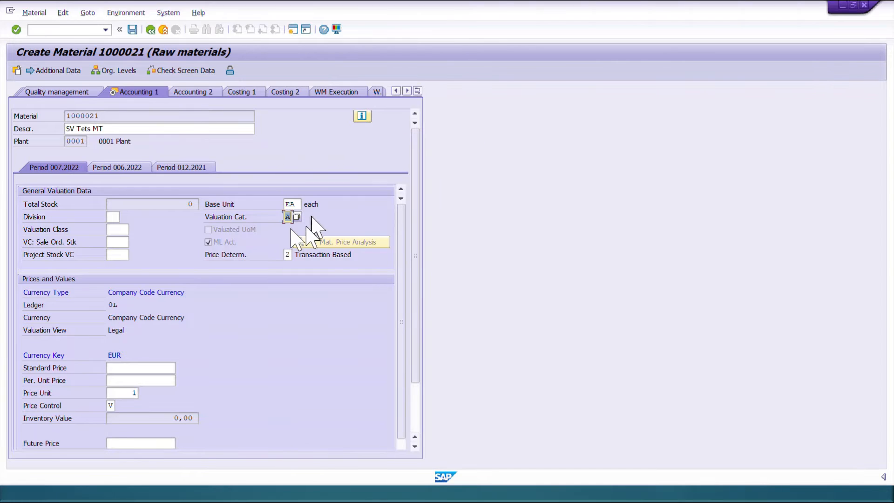
- Set the valuation class to 3000 and choose price control V for moving average price, leaving the price fields empty
{"action": "left_click", "coordinate": [117, 229]}
{"action": "left_click", "coordinate": [122, 240]}
{"action": "left_click", "coordinate": [137, 369]}
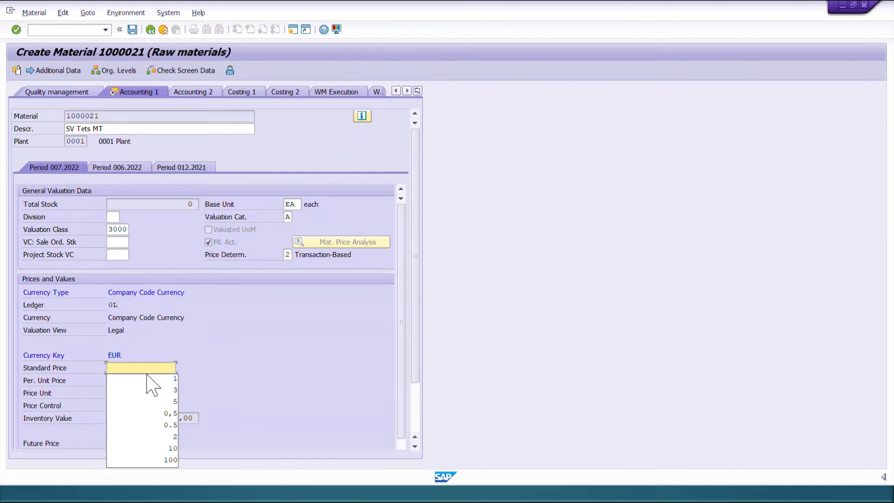
{"action": "left_click", "coordinate": [205, 330]}
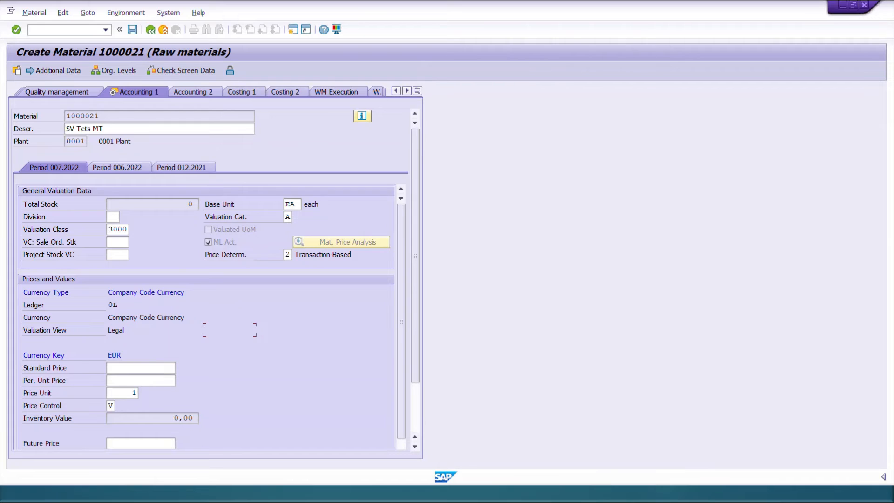
{"action": "left_click", "coordinate": [143, 367]}
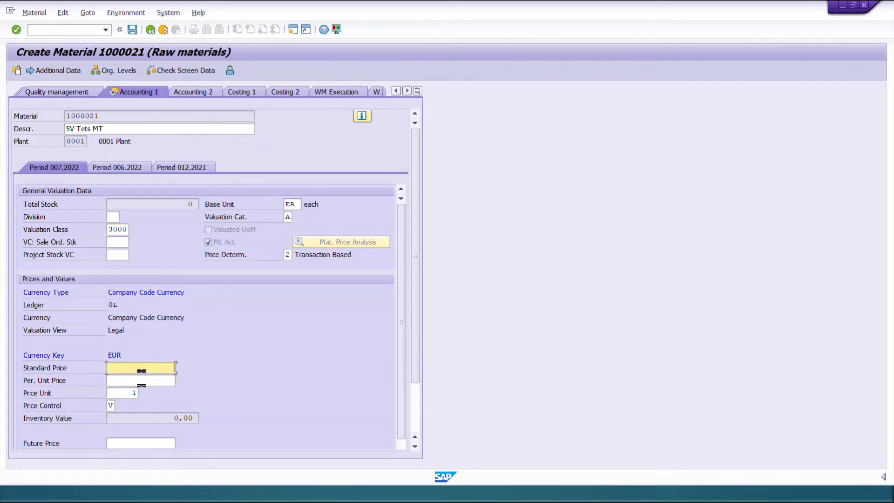
{"action": "left_click", "coordinate": [110, 405]}
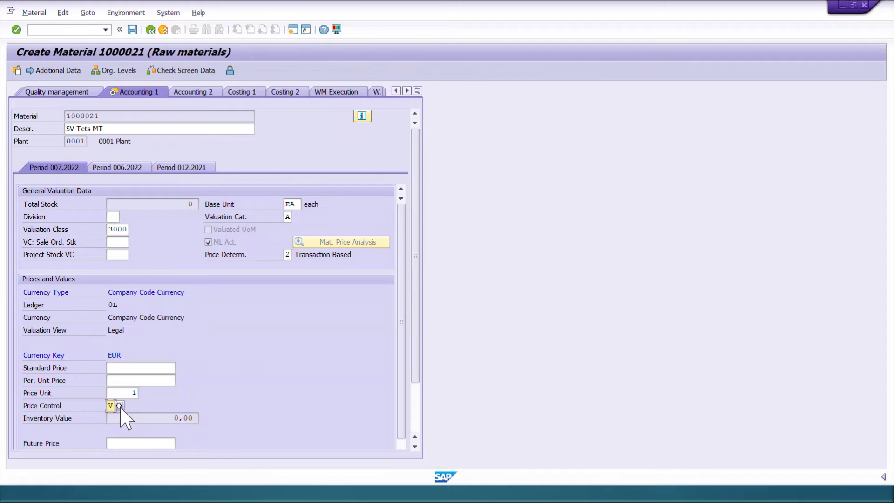
{"action": "left_click", "coordinate": [121, 406]}
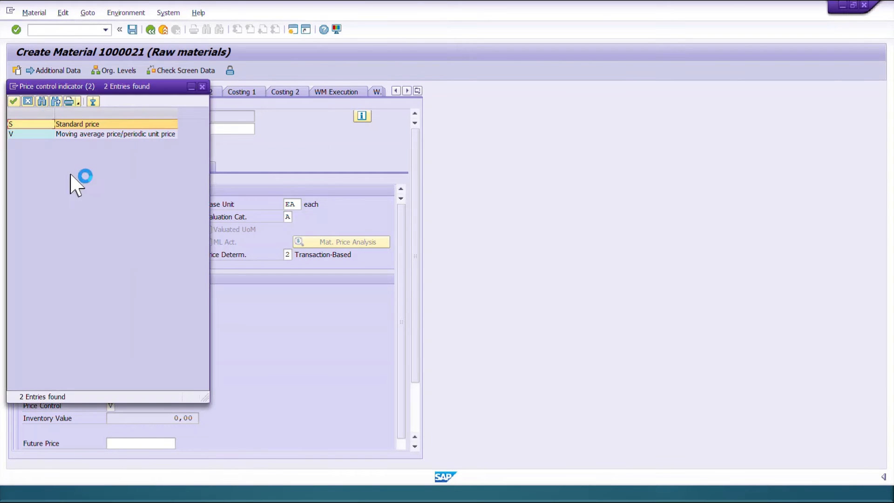
{"action": "double_click", "coordinate": [58, 135]}
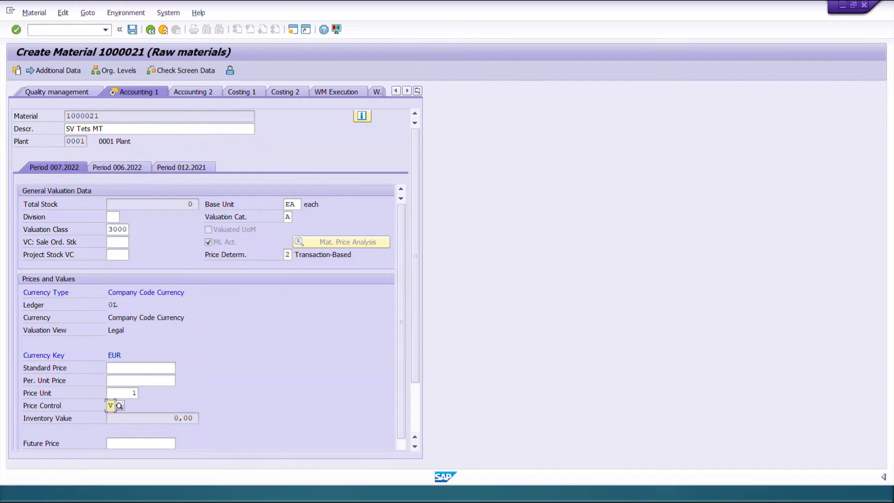
{"action": "left_click", "coordinate": [132, 380]}
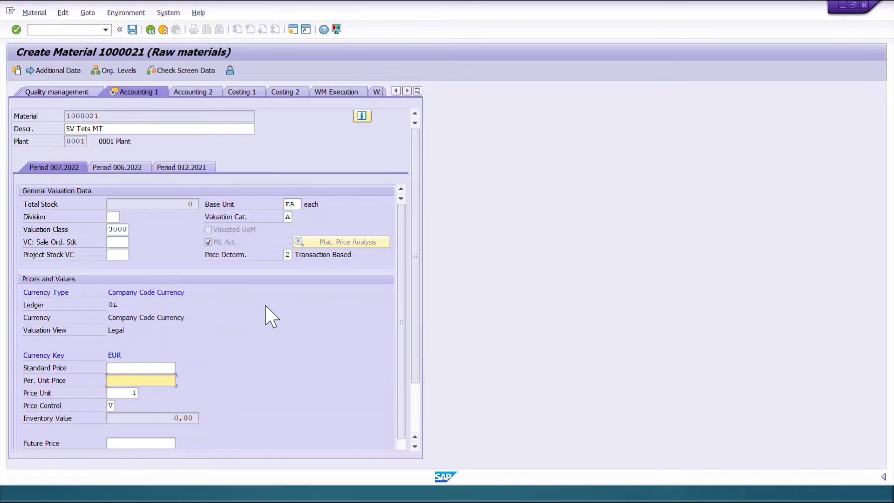
- Confirm the accounting data and save the new raw material
{"action": "key", "text": "Return"}
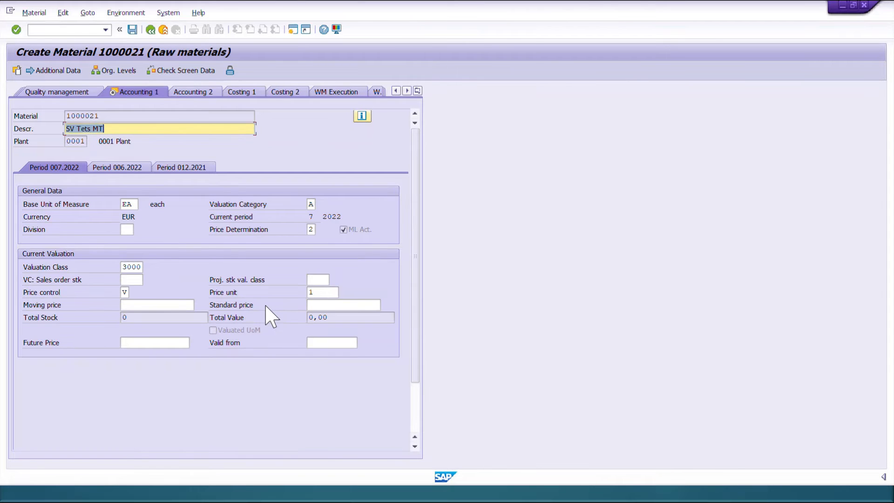
{"action": "key", "text": "Return"}
{"action": "key", "text": "Return"}
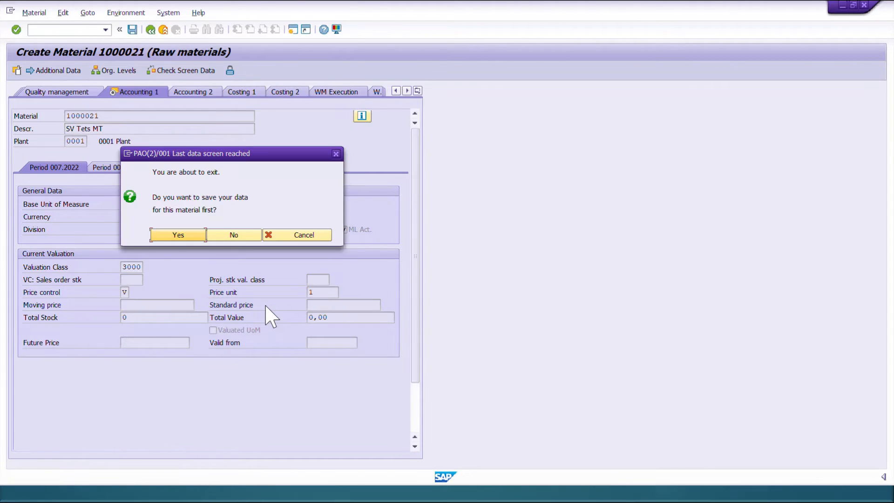
{"action": "left_click", "coordinate": [178, 235]}
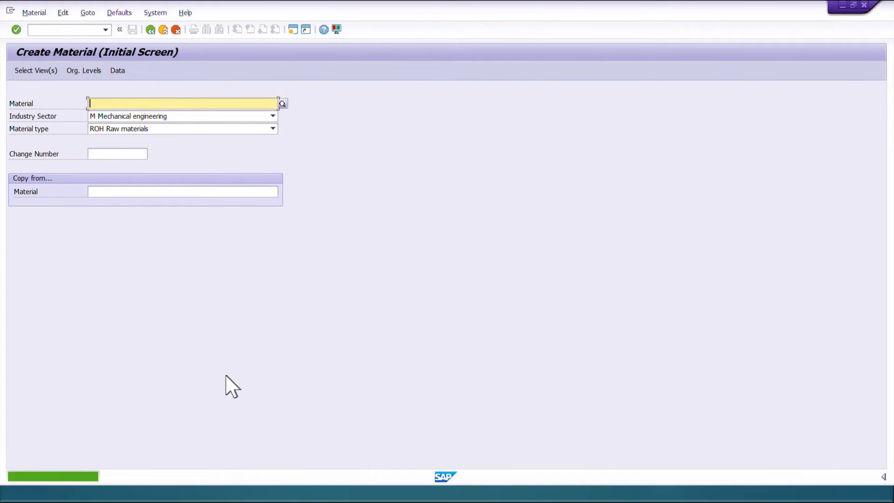
- Copy the new material number from the creation message, record it in Notepad as Mat - 1000021, and return to SAP
{"action": "left_click", "coordinate": [66, 477]}
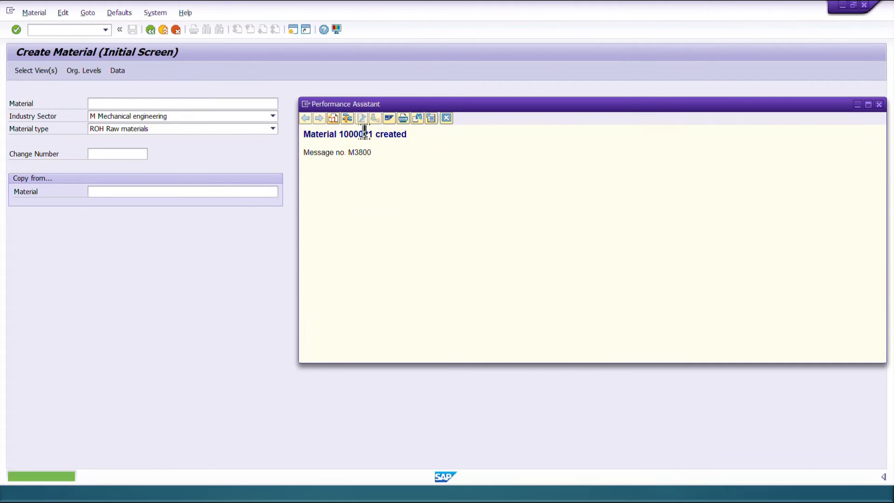
{"action": "double_click", "coordinate": [362, 134]}
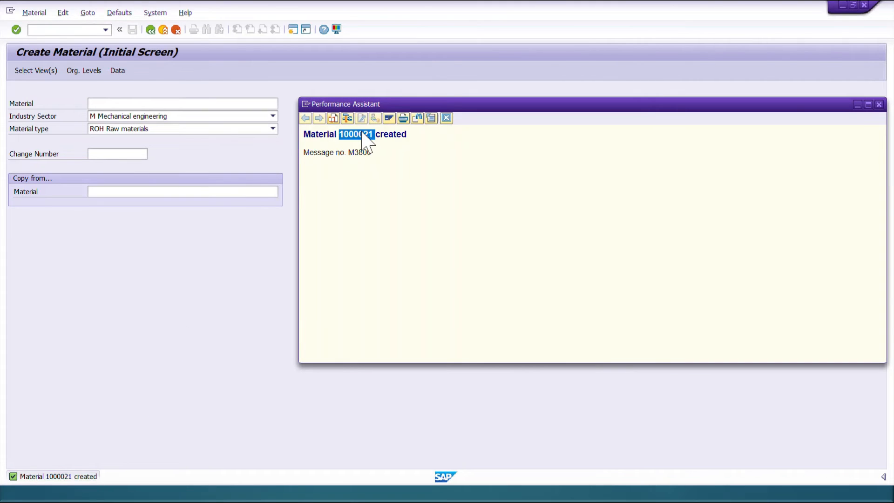
{"action": "key", "text": "alt+Tab"}
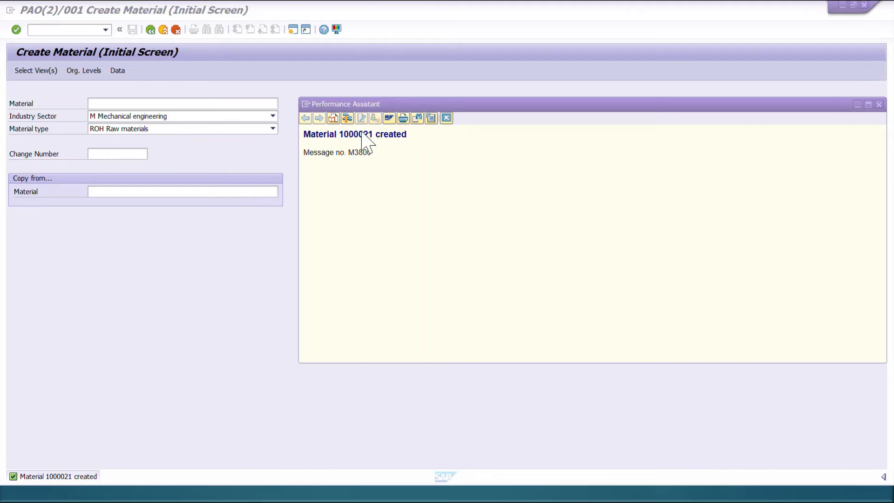
{"action": "key", "text": "alt+Tab"}
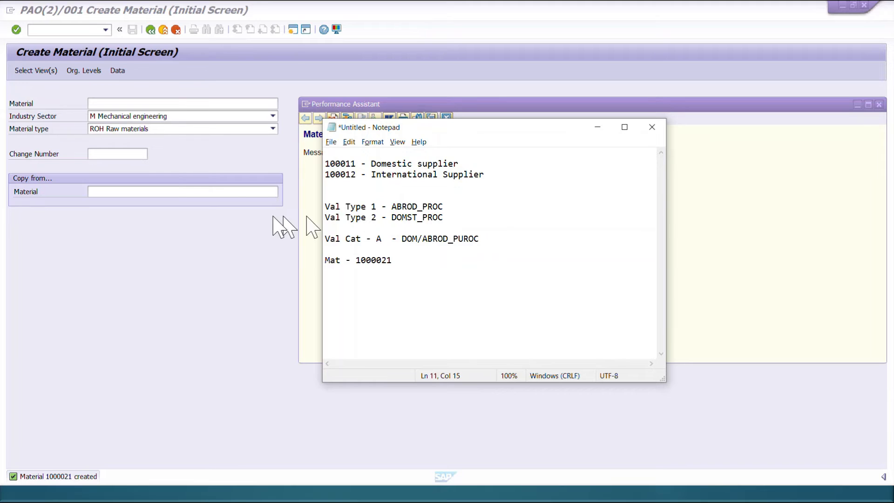
{"action": "left_click", "coordinate": [146, 274]}
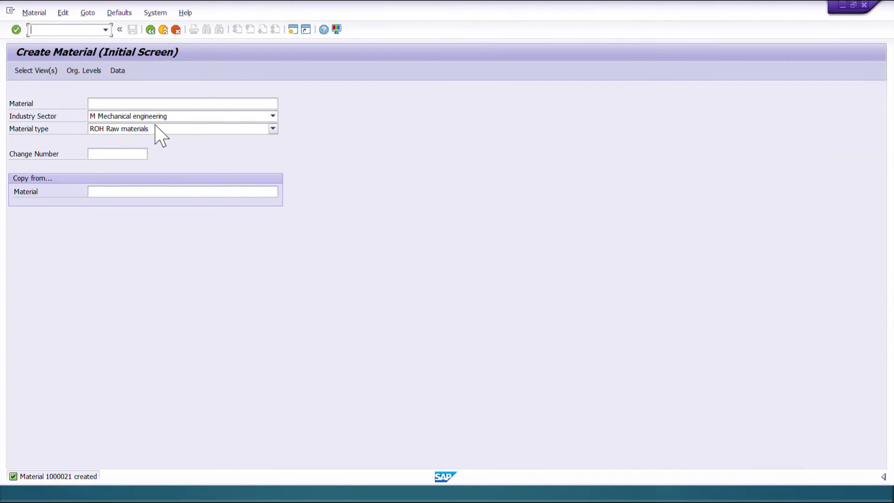
- Clear the material number from the command field, leave material creation and start it again
{"action": "left_click", "coordinate": [174, 103]}
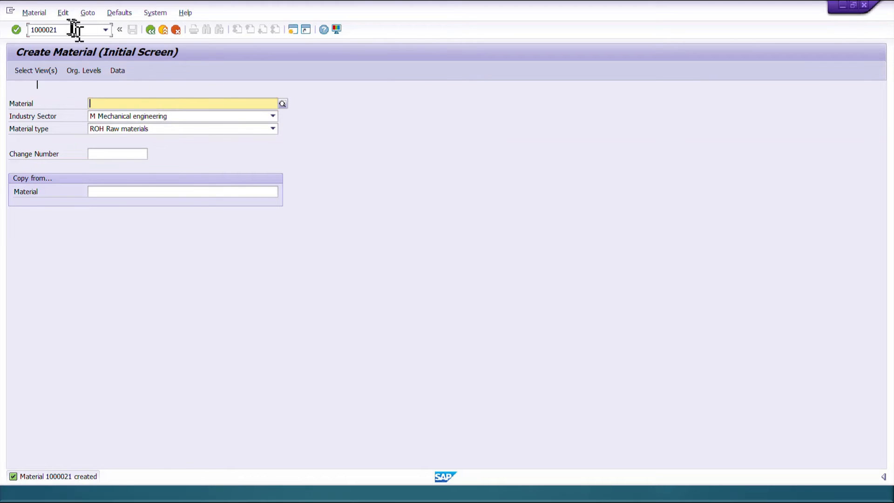
{"action": "double_click", "coordinate": [44, 30]}
{"action": "key", "text": "Delete"}
{"action": "key", "text": "F3"}
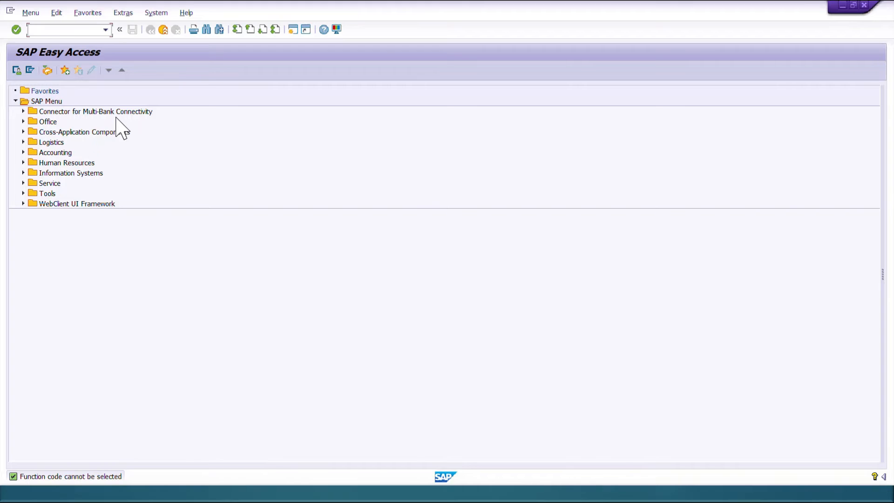
{"action": "key", "text": "Return"}
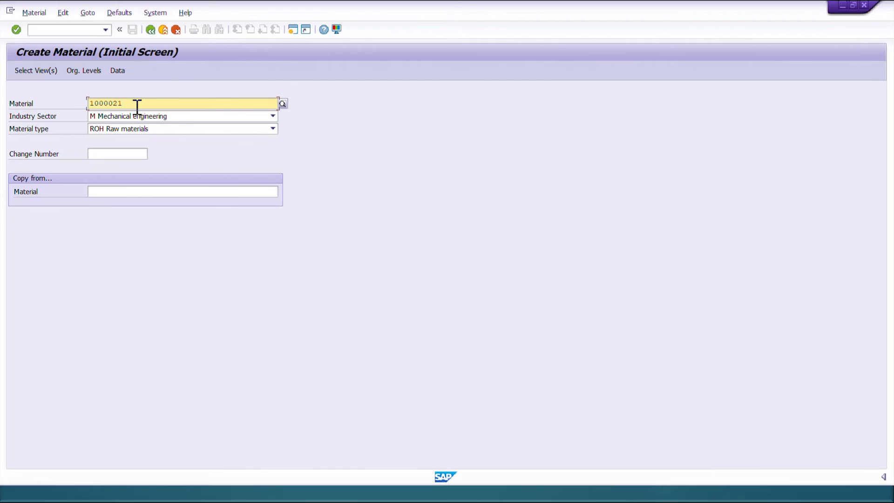
- Continue with material 1000021 and the preselected views, including Accounting 1, to the organizational levels
{"action": "key", "text": "Return"}
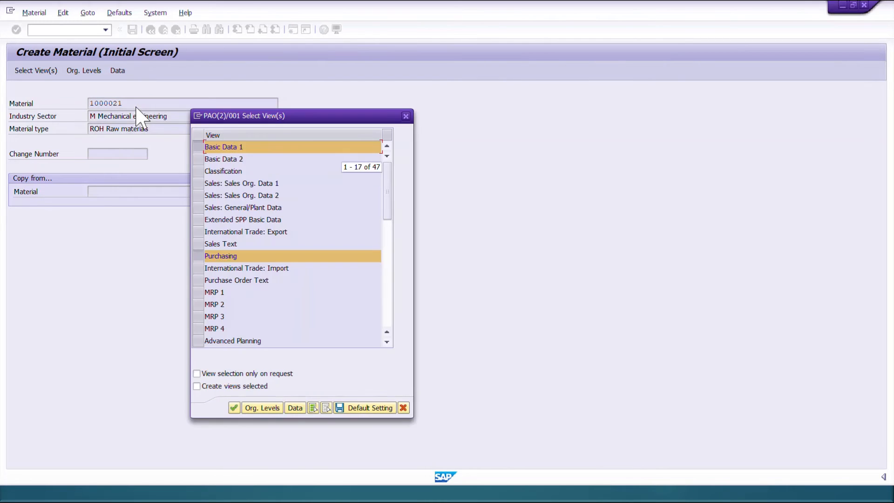
{"action": "scroll", "coordinate": [238, 247], "scroll_direction": "down", "scroll_amount": 7}
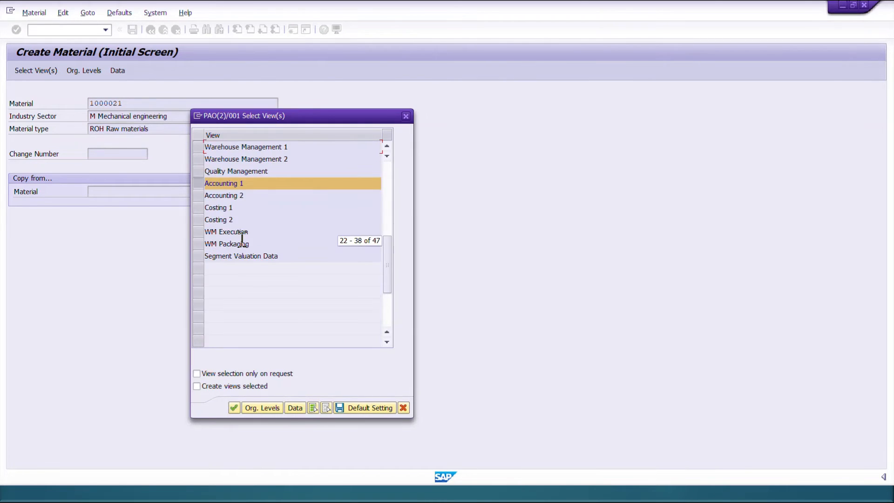
{"action": "key", "text": "Return"}
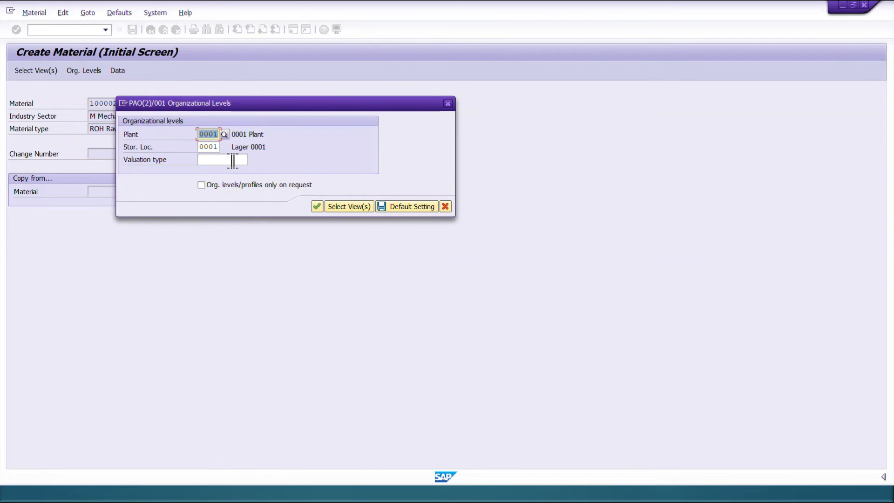
- Choose valuation type ABROD_PROC from the available valuation types for plant 0001 and storage location 0001
{"action": "left_click", "coordinate": [228, 159]}
{"action": "left_click", "coordinate": [142, 159]}
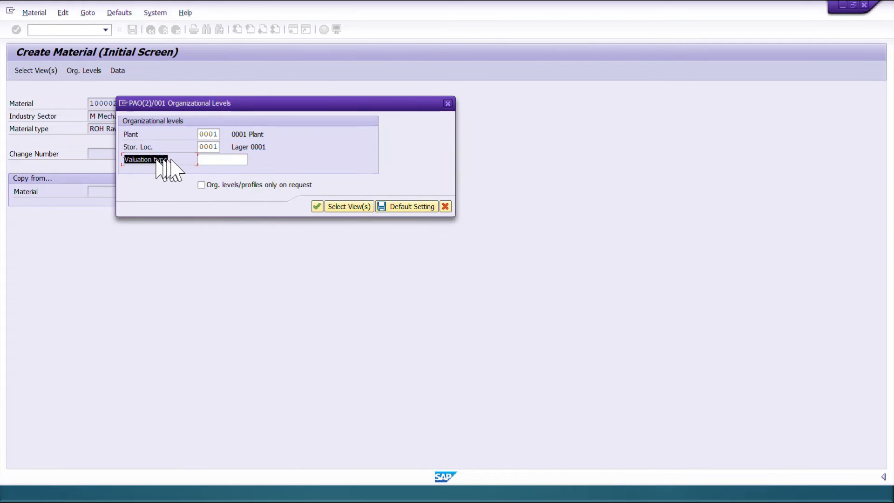
{"action": "left_click", "coordinate": [233, 161]}
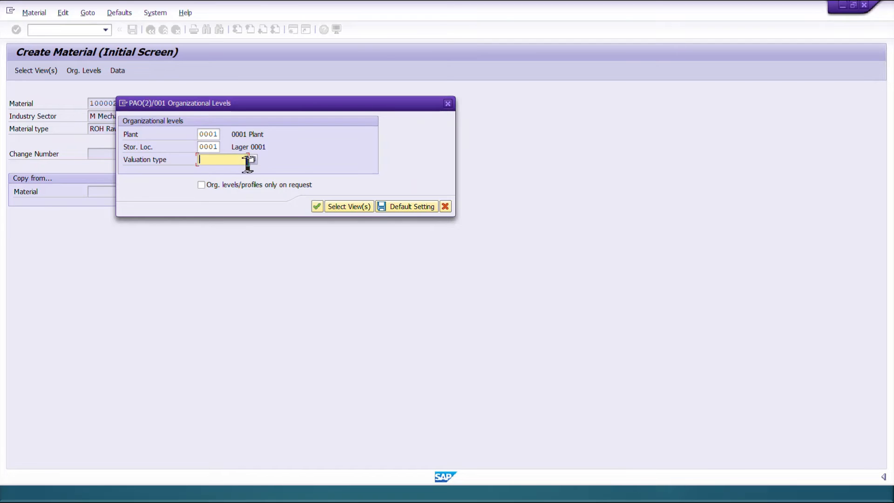
{"action": "left_click", "coordinate": [252, 160]}
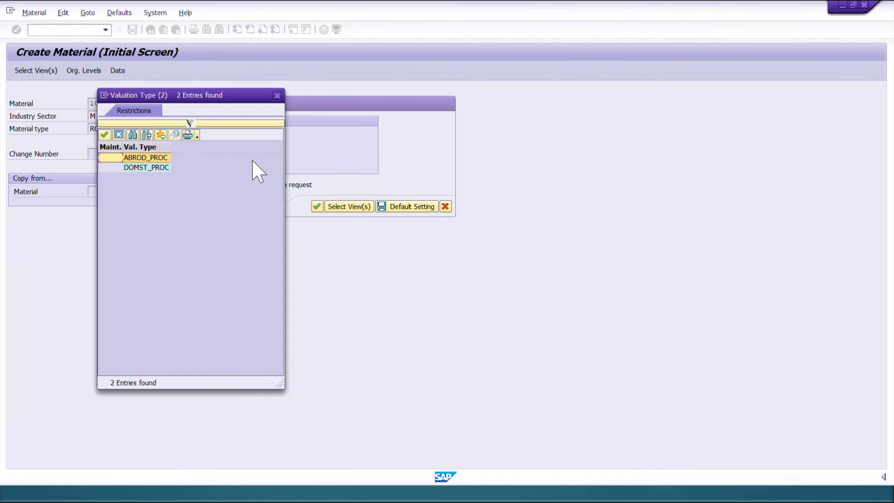
{"action": "left_click_drag", "start_coordinate": [170, 96], "coordinate": [580, 113]}
{"action": "left_click", "coordinate": [538, 174]}
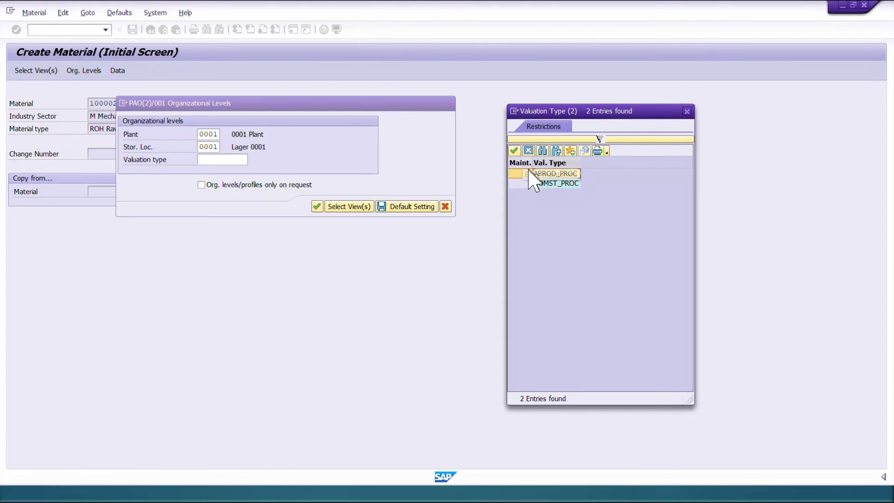
{"action": "left_click", "coordinate": [524, 184]}
{"action": "left_click", "coordinate": [521, 173]}
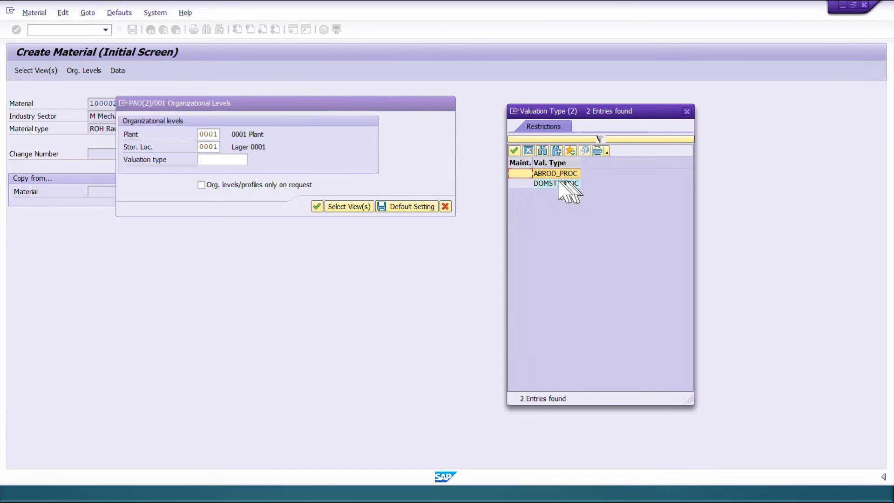
{"action": "double_click", "coordinate": [522, 173]}
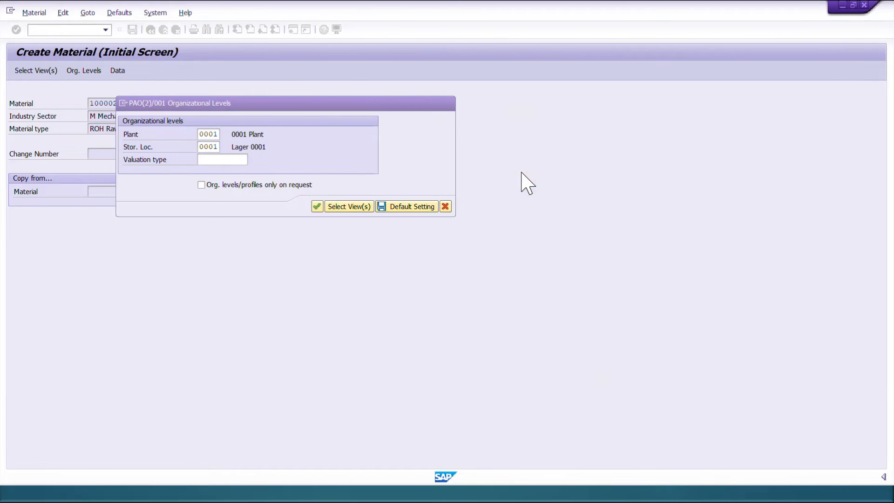
- Confirm the organizational levels and set valuation class 3000 in the Accounting 1 data for valuation type ABROD_PROC
{"action": "left_click", "coordinate": [317, 208]}
{"action": "left_click", "coordinate": [317, 208]}
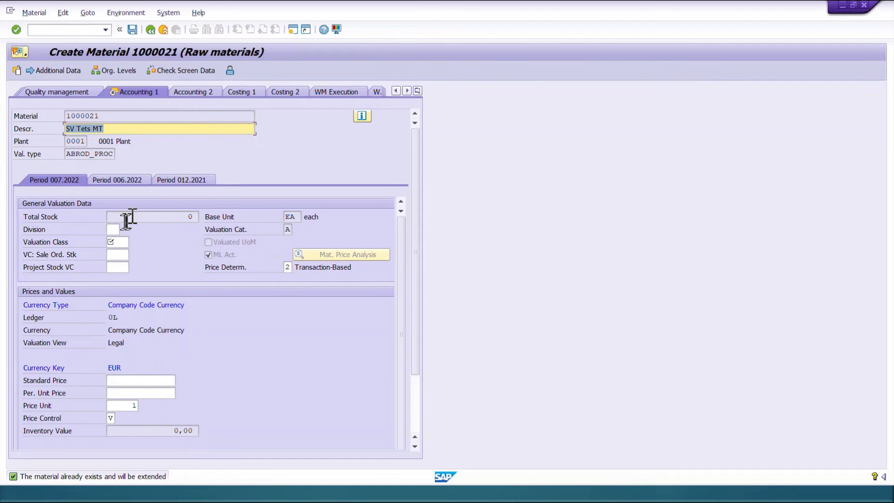
{"action": "left_click", "coordinate": [113, 242]}
{"action": "type", "text": "3000"}
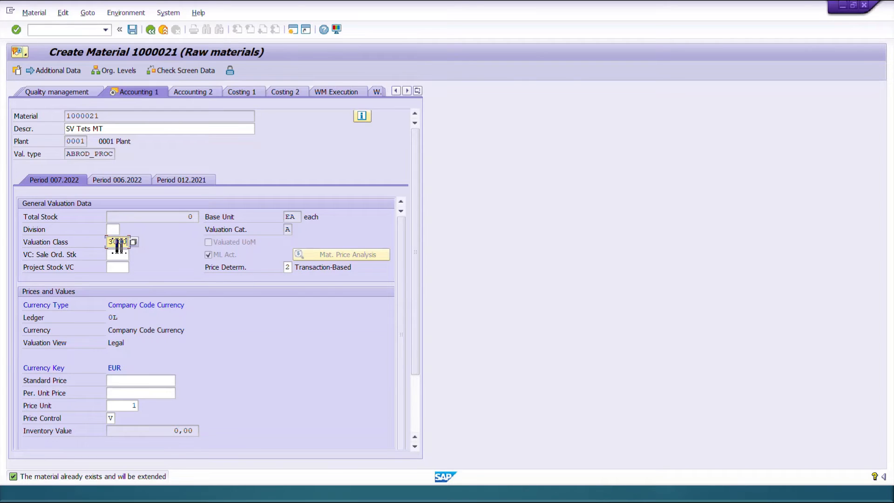
- Set the ABROD_PROC standard price to 20 and the periodic unit price to 1 EUR, and save the material
{"action": "left_click", "coordinate": [145, 381]}
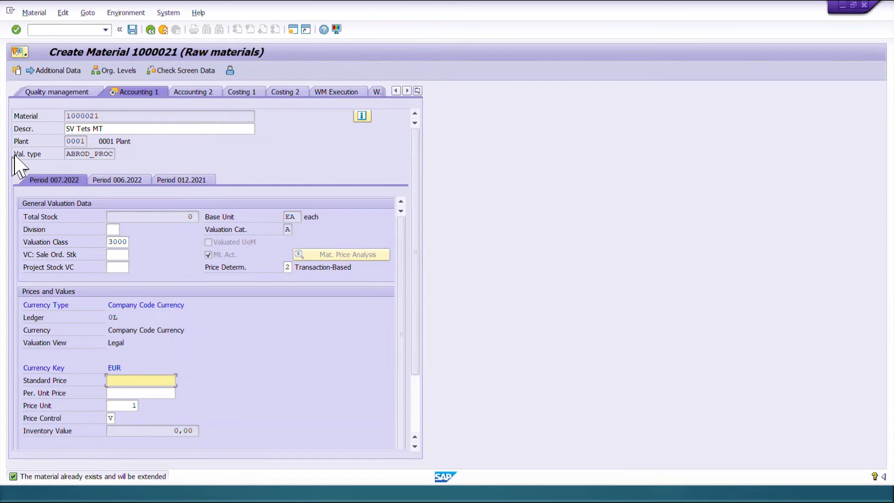
{"action": "left_click_drag", "start_coordinate": [114, 155], "coordinate": [20, 158]}
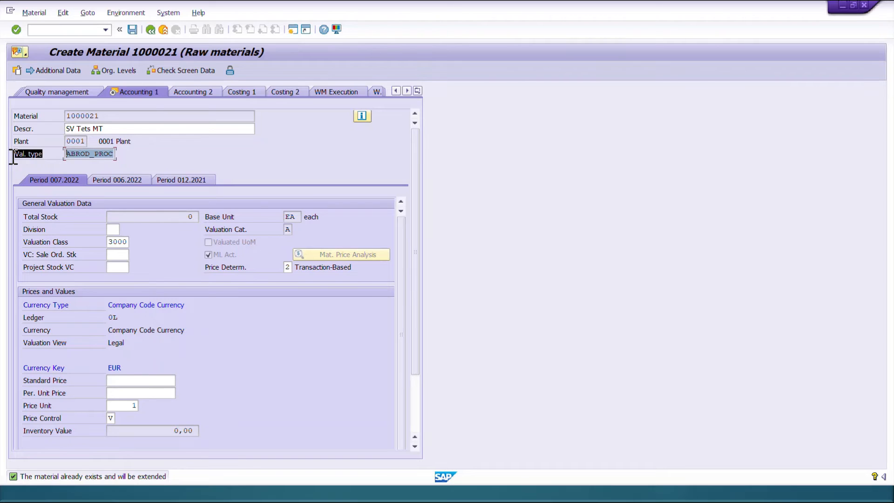
{"action": "left_click", "coordinate": [13, 157]}
{"action": "mouse_move", "coordinate": [15, 142]}
{"action": "left_mouse_down"}
{"action": "mouse_move", "coordinate": [110, 147]}
{"action": "mouse_move", "coordinate": [20, 157]}
{"action": "left_mouse_up"}
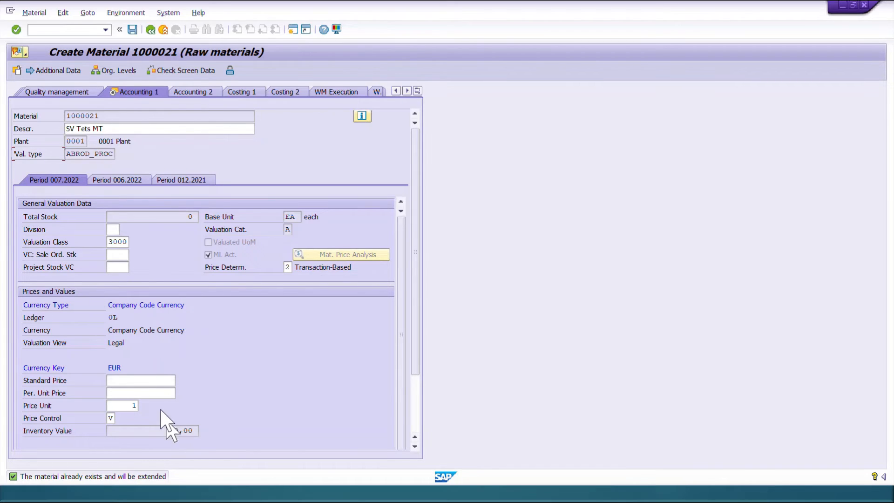
{"action": "left_click", "coordinate": [128, 380]}
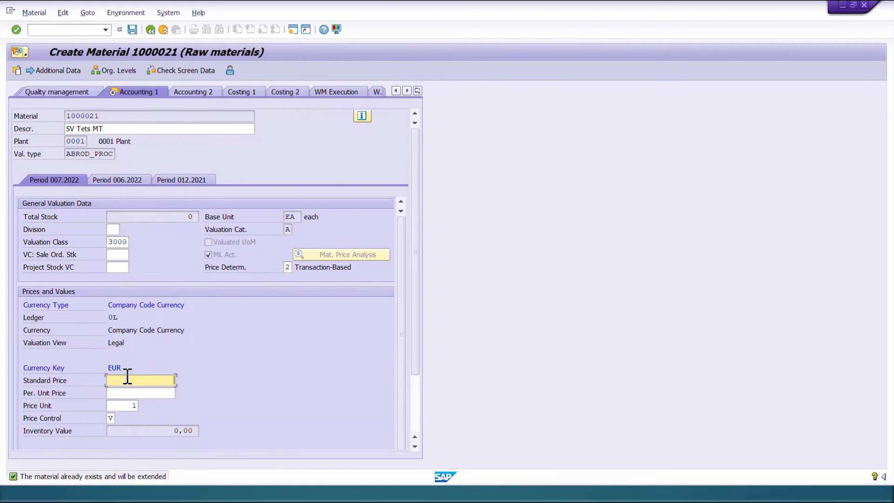
{"action": "type", "text": "20"}
{"action": "key", "text": "Return"}
{"action": "key", "text": "Return"}
{"action": "key", "text": "Return"}
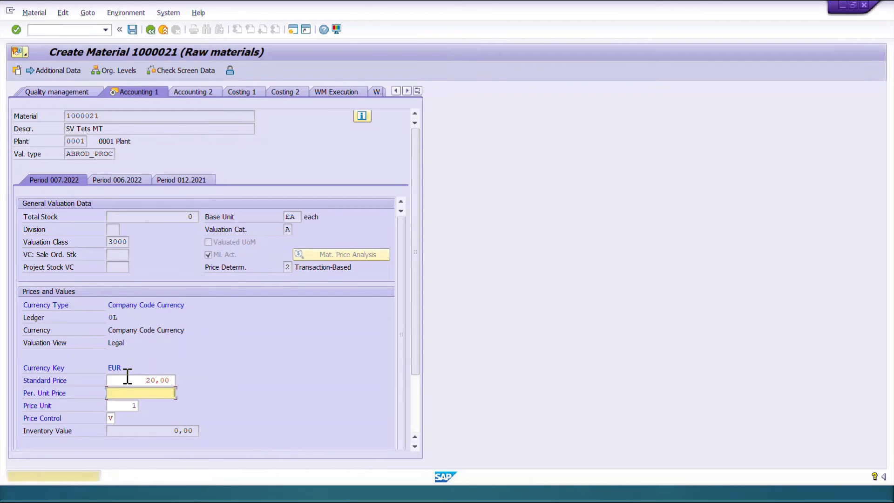
{"action": "key", "text": "Return"}
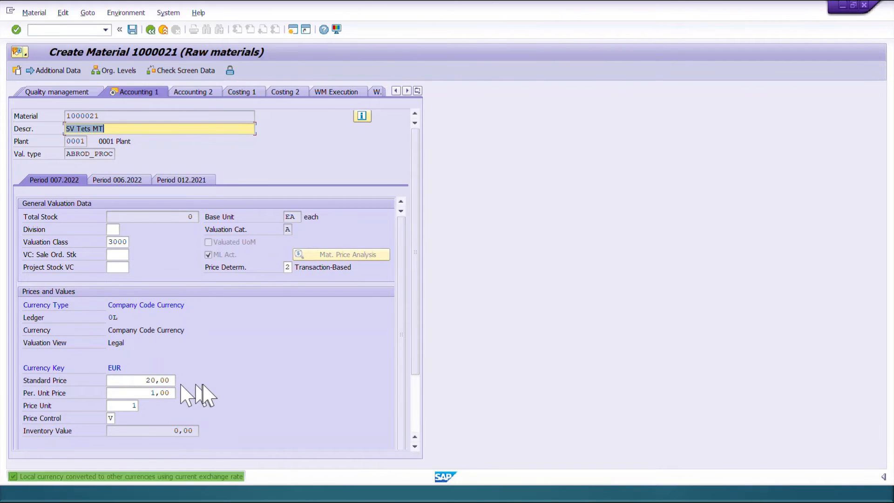
{"action": "key", "text": "Return"}
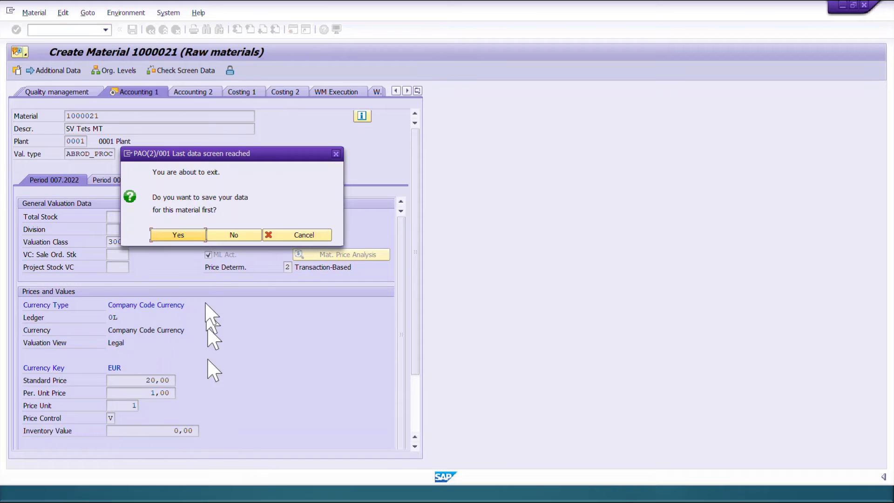
{"action": "left_click", "coordinate": [178, 236]}
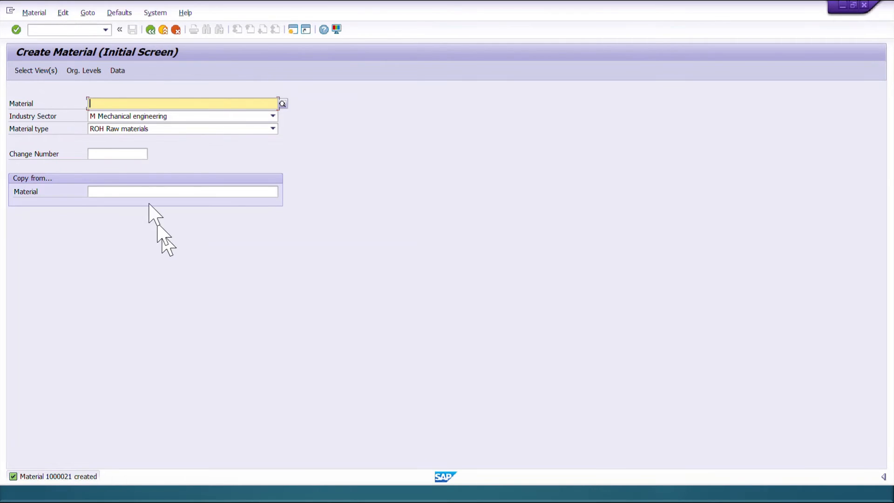
- Enter material 1000021 again and continue with the preselected views to the organizational levels
{"action": "left_click", "coordinate": [145, 104]}
{"action": "left_click", "coordinate": [130, 117]}
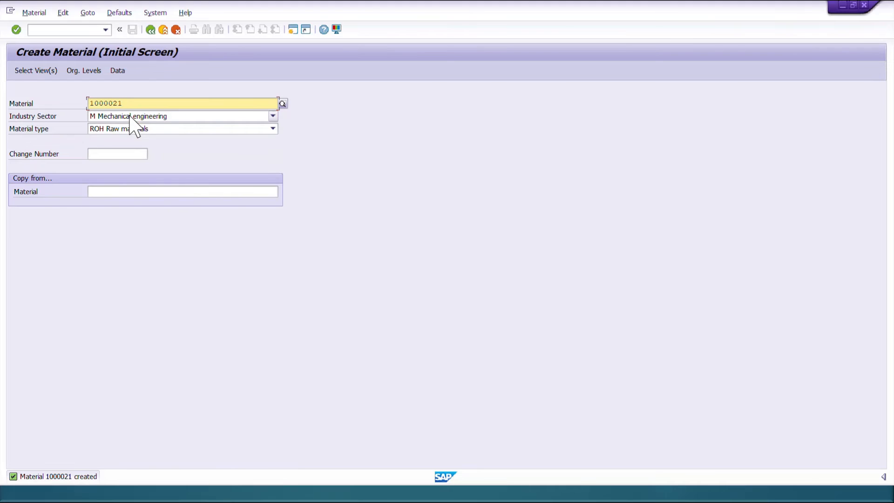
{"action": "key", "text": "Return"}
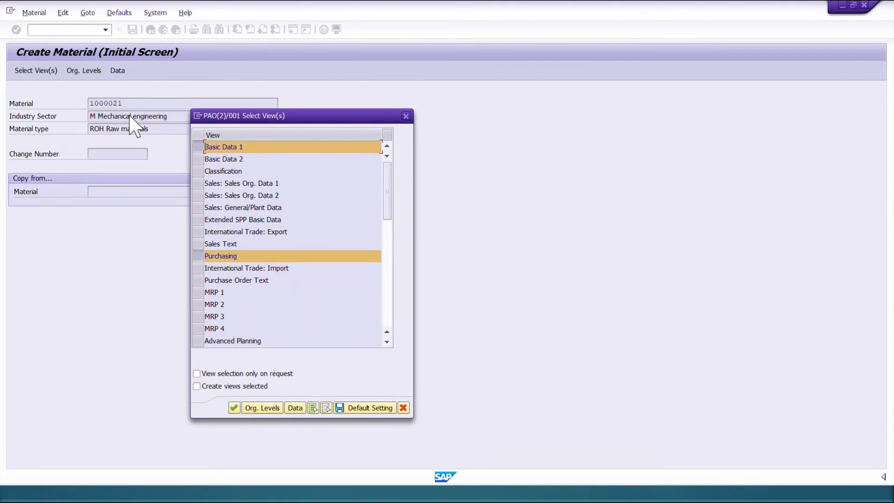
{"action": "key", "text": "Return"}
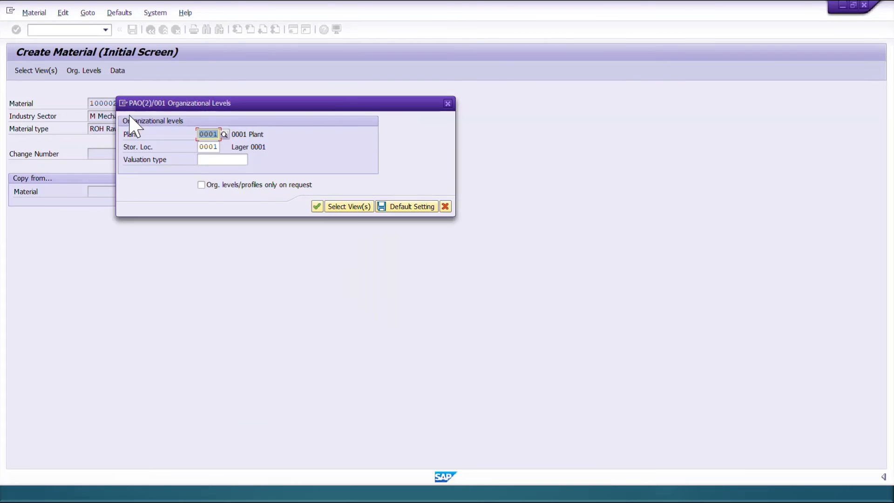
- Choose valuation type DOMST_PROC from the available valuation types for plant 0001 and storage location 0001
{"action": "key", "text": "Tab"}
{"action": "key", "text": "Tab"}
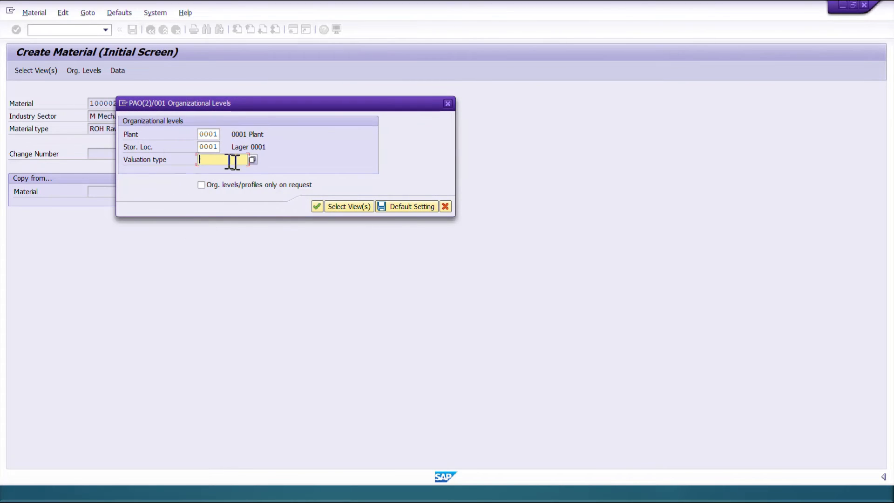
{"action": "left_click", "coordinate": [252, 160]}
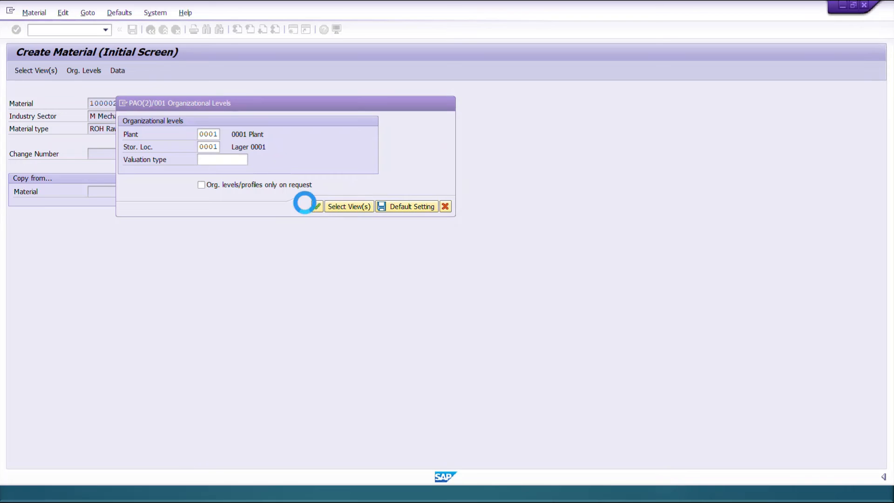
{"action": "left_click", "coordinate": [344, 265]}
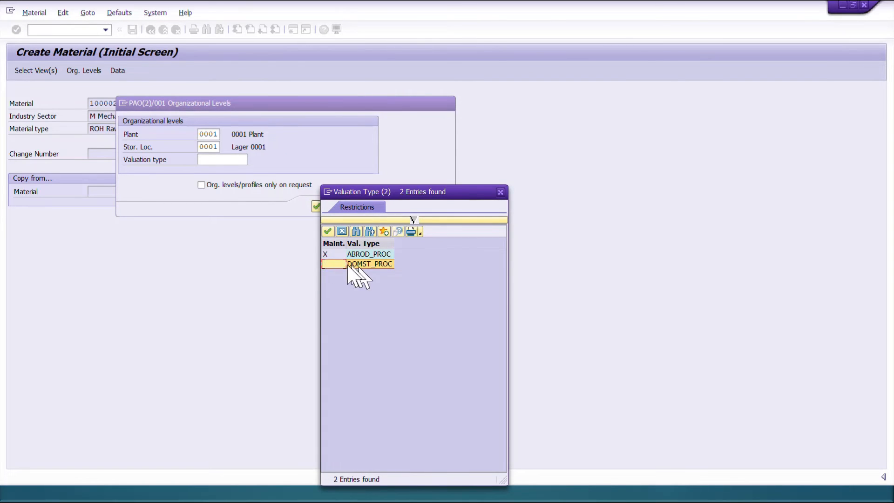
{"action": "left_click", "coordinate": [371, 264]}
{"action": "double_click", "coordinate": [335, 267]}
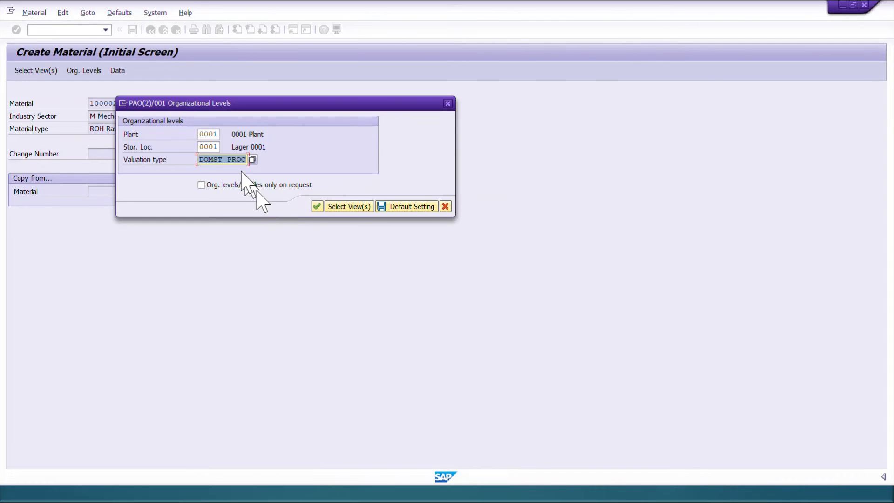
- Confirm the organizational levels and set valuation class 3000 in the Accounting 1 data for valuation type DOMST_PROC
{"action": "left_click", "coordinate": [316, 206]}
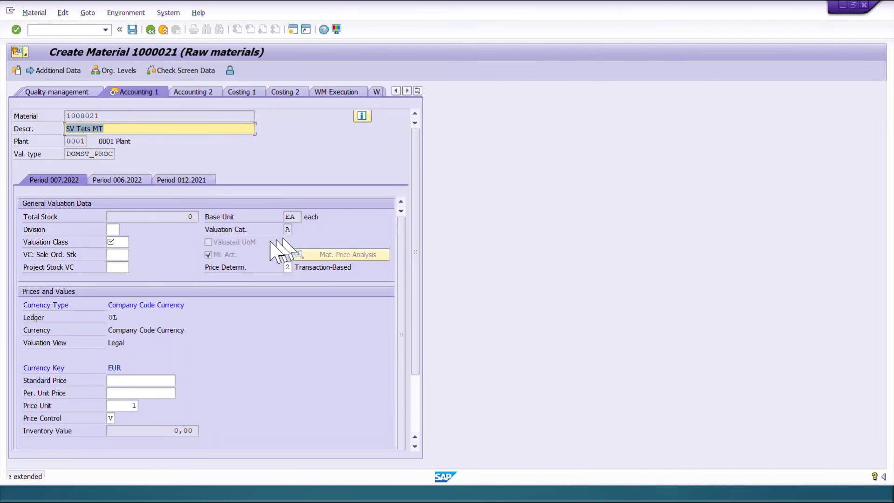
{"action": "left_click", "coordinate": [123, 245]}
{"action": "type", "text": "3"}
{"action": "left_click", "coordinate": [122, 256]}
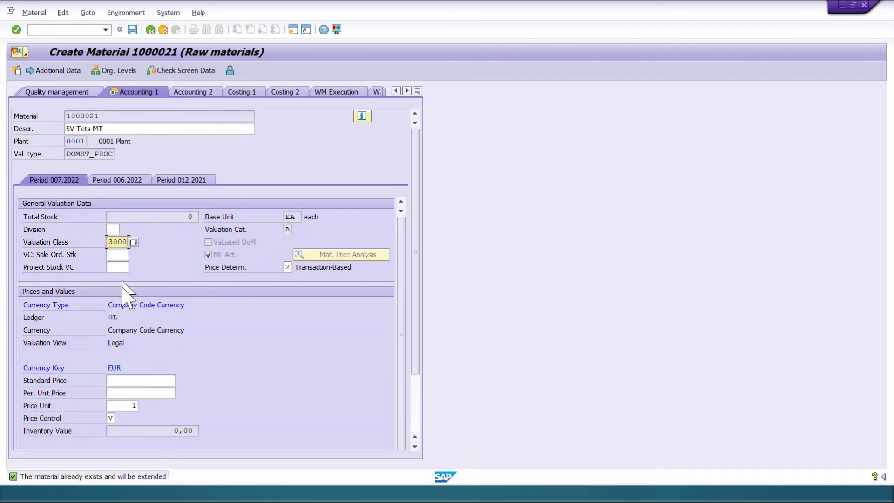
- Set the DOMST_PROC standard price to 10 and the periodic unit price to 1 EUR, and save the material
{"action": "left_click", "coordinate": [146, 378]}
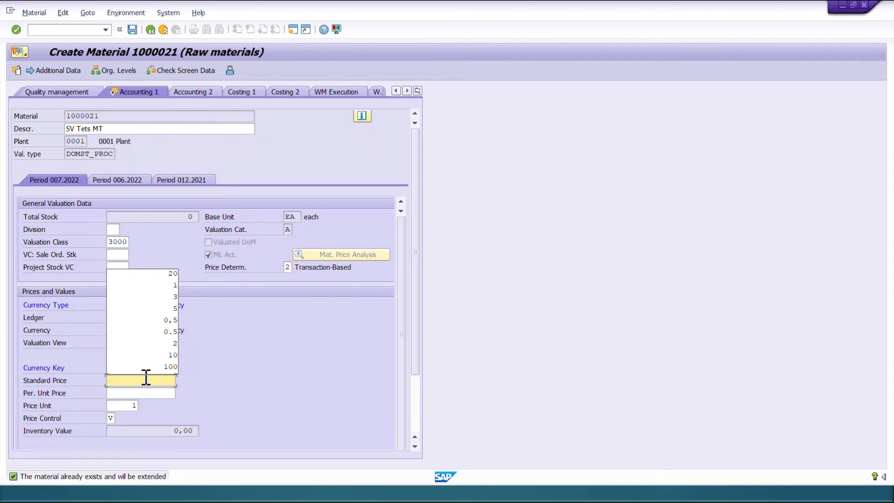
{"action": "type", "text": "10"}
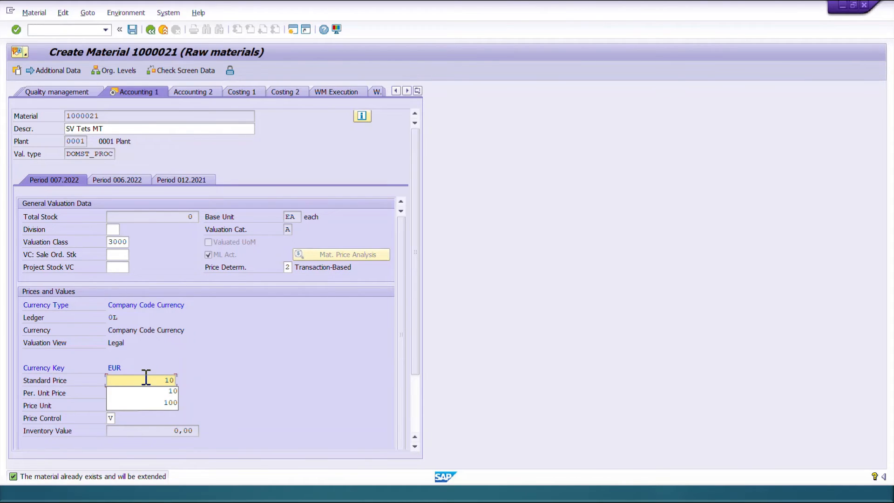
{"action": "left_click", "coordinate": [160, 392]}
{"action": "left_click", "coordinate": [166, 394]}
{"action": "type", "text": "1"}
{"action": "key", "text": "Return"}
{"action": "key", "text": "Return"}
{"action": "key", "text": "Return"}
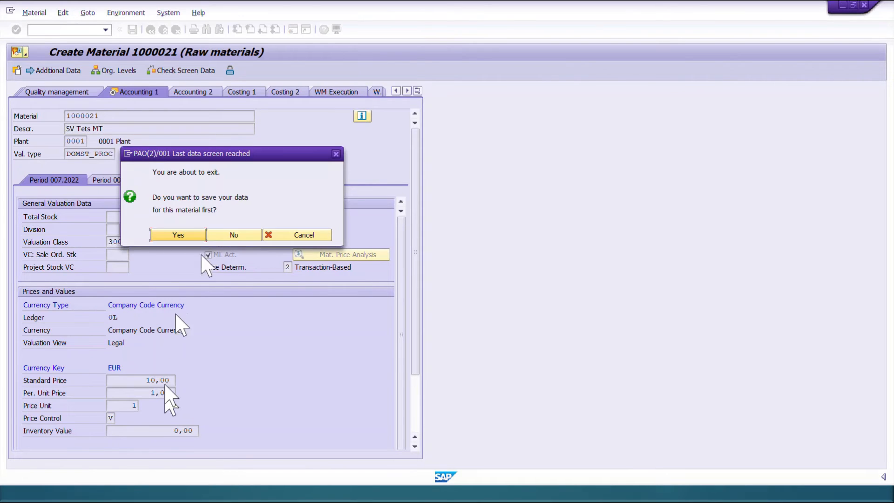
{"action": "left_click", "coordinate": [175, 236]}
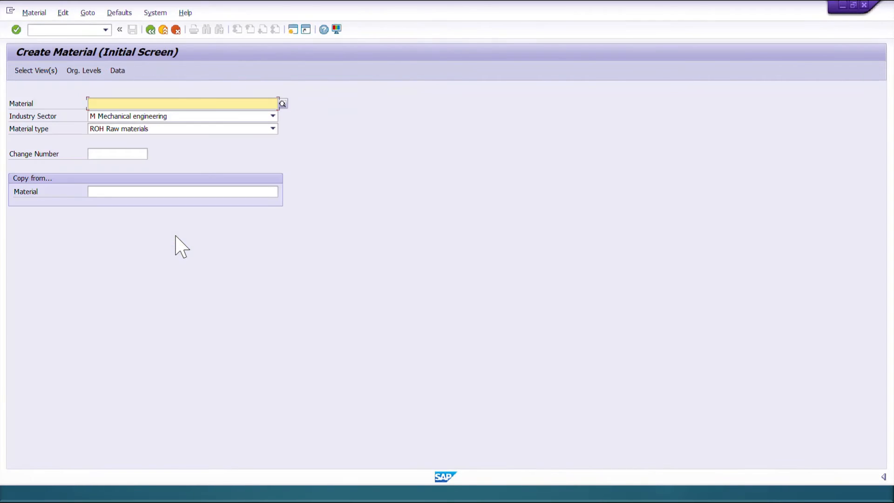
- Leave material creation and start the transaction for creating a purchase order
{"action": "left_click", "coordinate": [151, 30]}
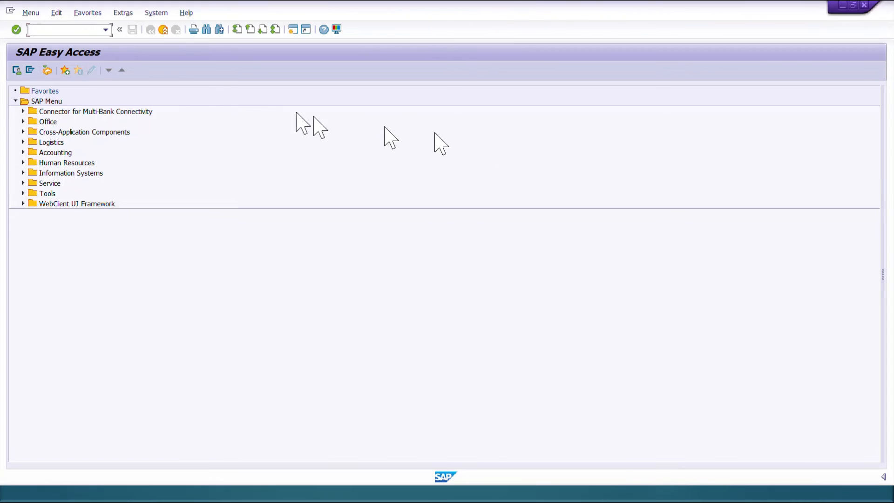
{"action": "type", "text": "ME21"}
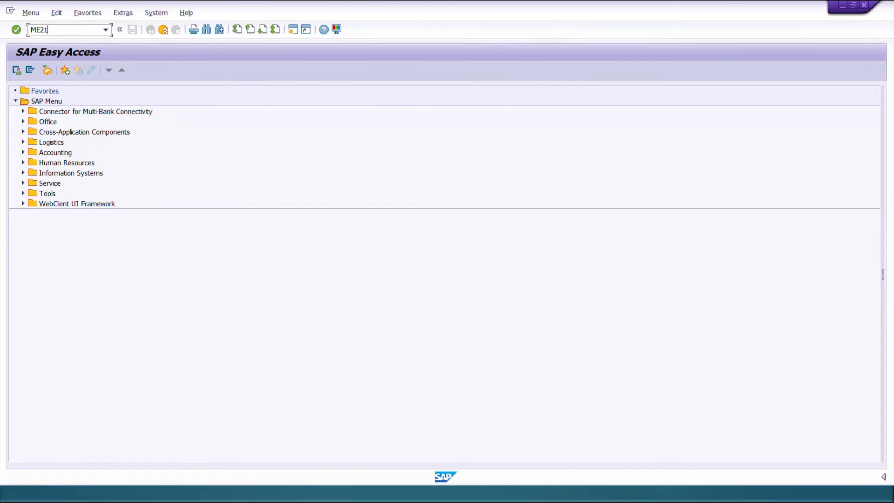
{"action": "key", "text": "Return"}
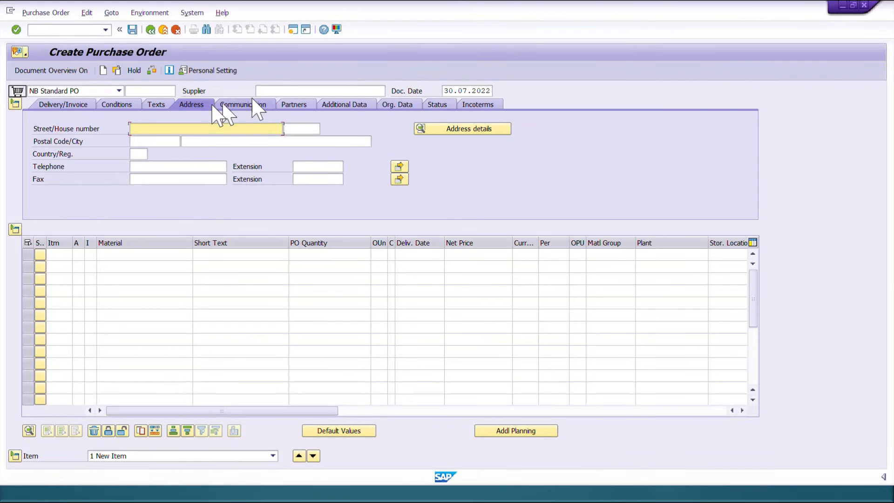
- In the purchase order's organizational data, set purchasing organization 0001, purchasing group 001 and company code 0001
{"action": "left_click", "coordinate": [396, 104]}
{"action": "key", "text": "space"}
{"action": "left_click", "coordinate": [110, 140]}
{"action": "left_click", "coordinate": [110, 142]}
{"action": "key", "text": "space"}
{"action": "left_click", "coordinate": [110, 153]}
{"action": "key", "text": "space"}
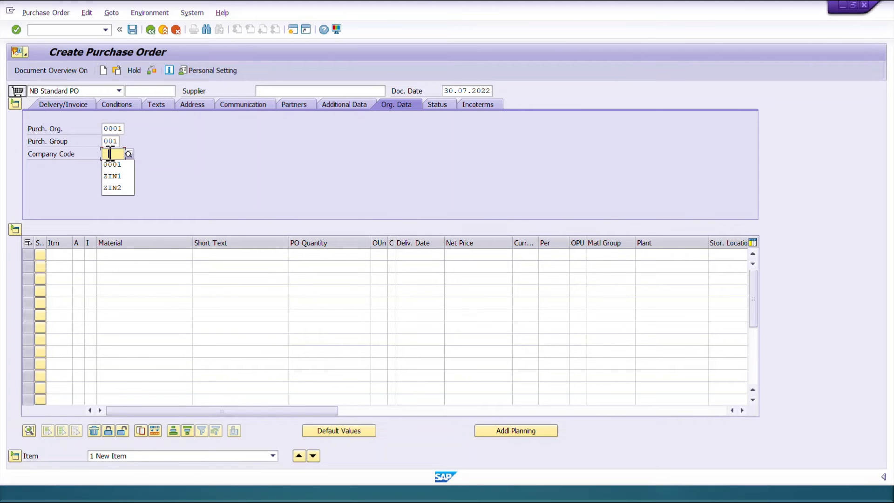
{"action": "left_click", "coordinate": [111, 164]}
- Copy material number 1000021 from the Notepad notes into the first item of the purchase order in SAP
{"action": "left_click", "coordinate": [131, 254]}
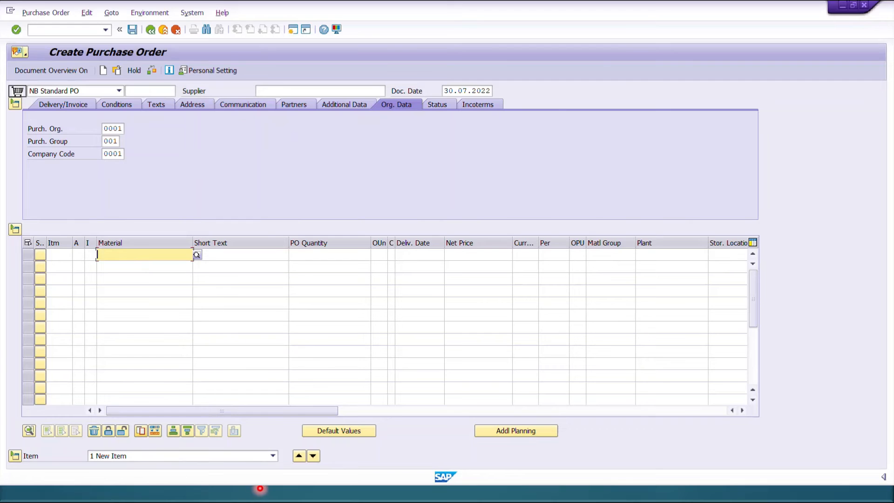
{"action": "left_click", "coordinate": [258, 488]}
{"action": "left_click", "coordinate": [256, 488]}
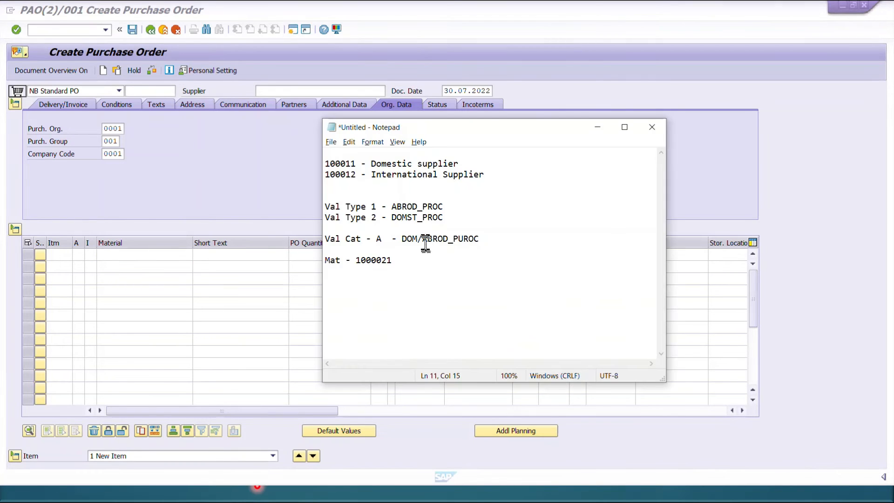
{"action": "double_click", "coordinate": [376, 260]}
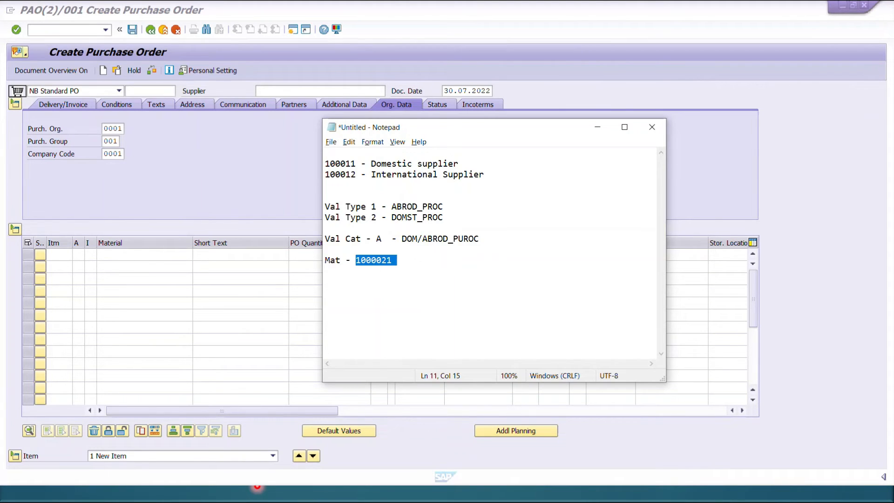
{"action": "left_click", "coordinate": [126, 255]}
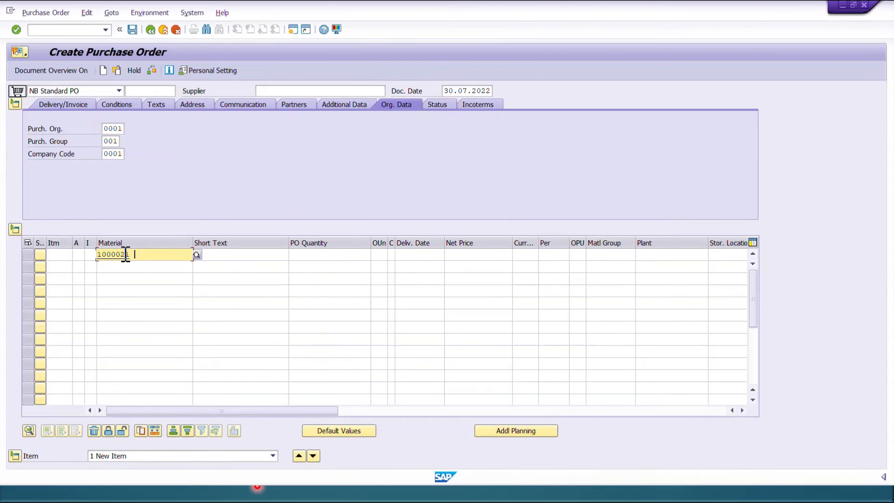
- Copy the international supplier's number from the Notepad notes into the Supplier field of the SAP purchase order
{"action": "key", "text": "alt+Tab"}
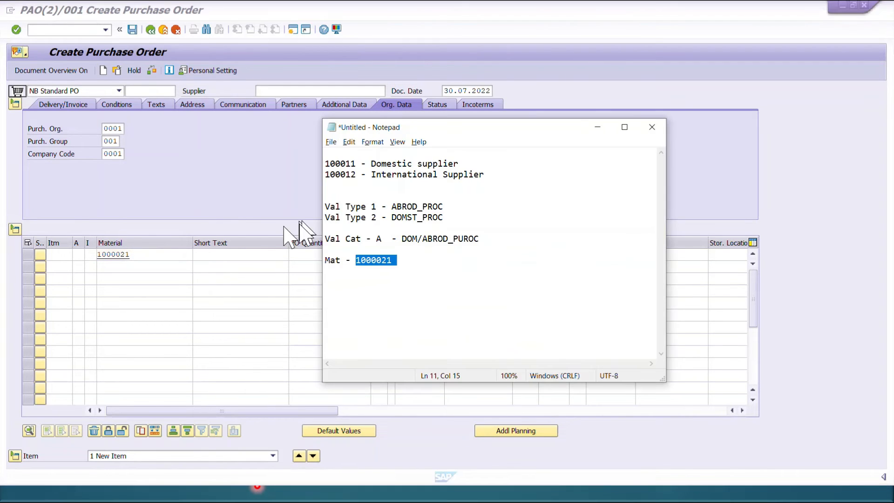
{"action": "left_click", "coordinate": [428, 164]}
{"action": "left_click_drag", "start_coordinate": [479, 175], "coordinate": [325, 164]}
{"action": "left_click", "coordinate": [362, 174]}
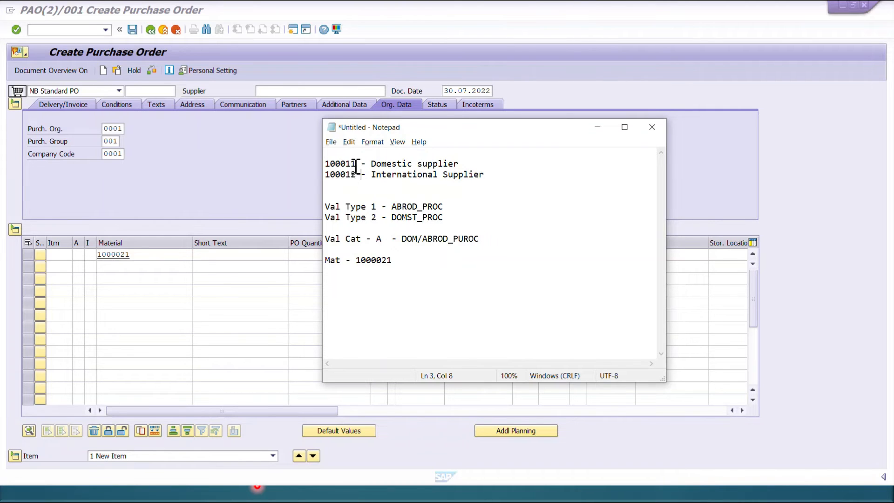
{"action": "double_click", "coordinate": [347, 174]}
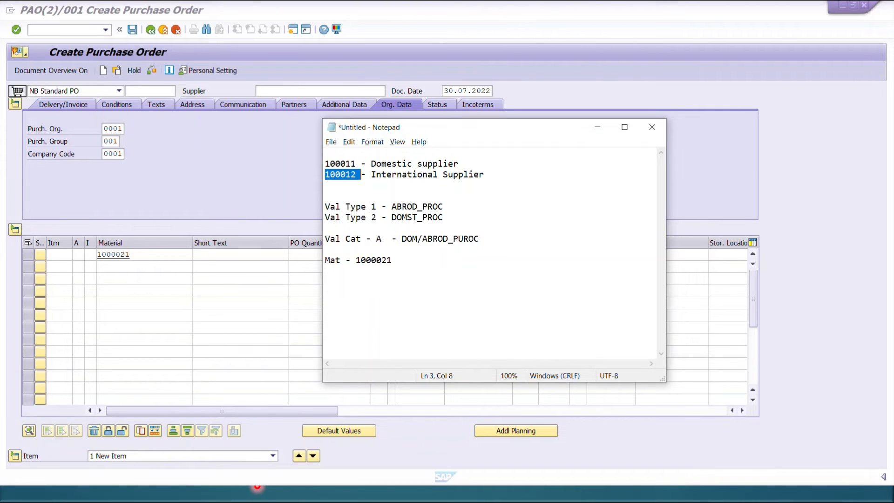
{"action": "left_click", "coordinate": [219, 145]}
{"action": "left_click", "coordinate": [277, 91]}
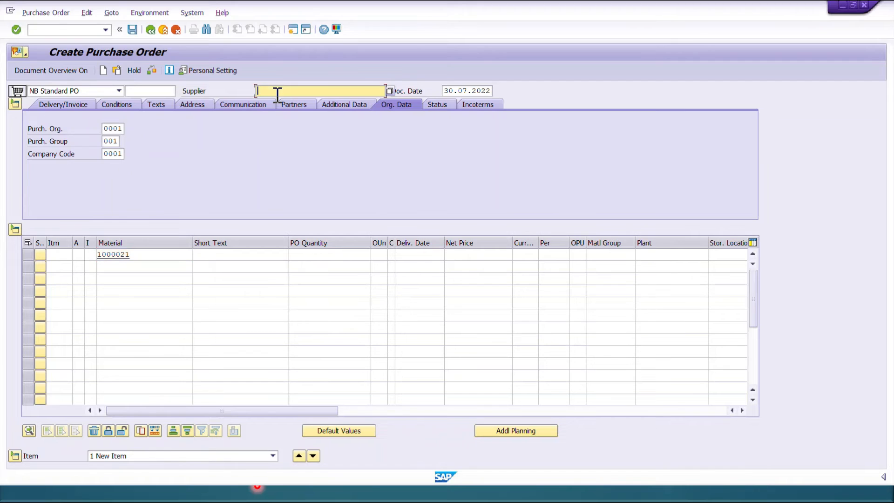
{"action": "left_click", "coordinate": [329, 254]}
{"action": "type", "text": "100012"}
- Set the first item's order quantity to 1 EA and its net price to 20 EUR
{"action": "key", "text": "Tab"}
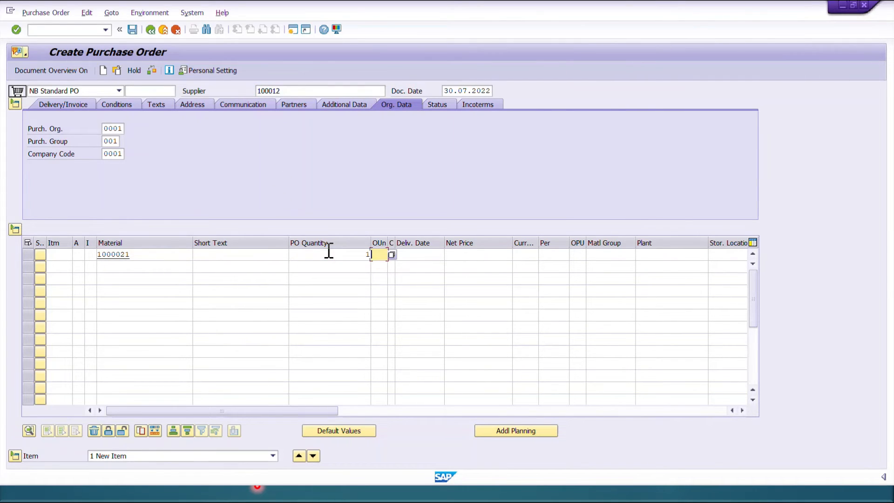
{"action": "type", "text": "EA"}
{"action": "key", "text": "Tab"}
{"action": "key", "text": "Tab"}
{"action": "key", "text": "Tab"}
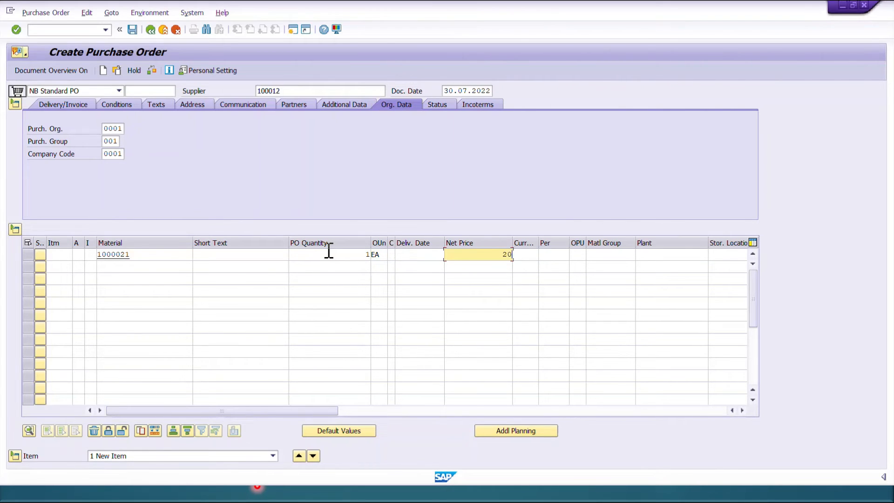
{"action": "type", "text": "20"}
{"action": "key", "text": "Tab"}
{"action": "type", "text": "EUR"}
- Assign material group 01, plant 0001 and storage location 0001 to the item, and validate the entries
{"action": "key", "text": "Tab"}
{"action": "key", "text": "Tab"}
{"action": "key", "text": "Tab"}
{"action": "type", "text": "01"}
{"action": "key", "text": "Tab"}
{"action": "type", "text": "0001"}
{"action": "key", "text": "Tab"}
{"action": "type", "text": "0001"}
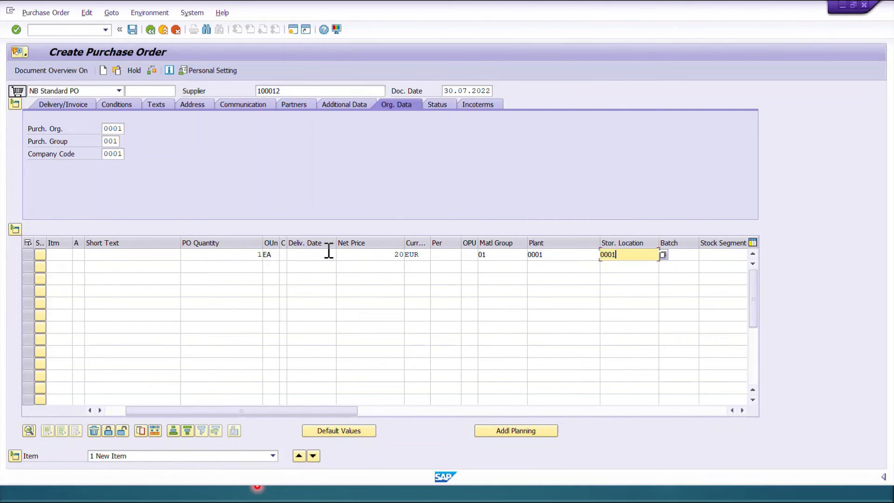
{"action": "left_click", "coordinate": [340, 254]}
{"action": "key", "text": "Return"}
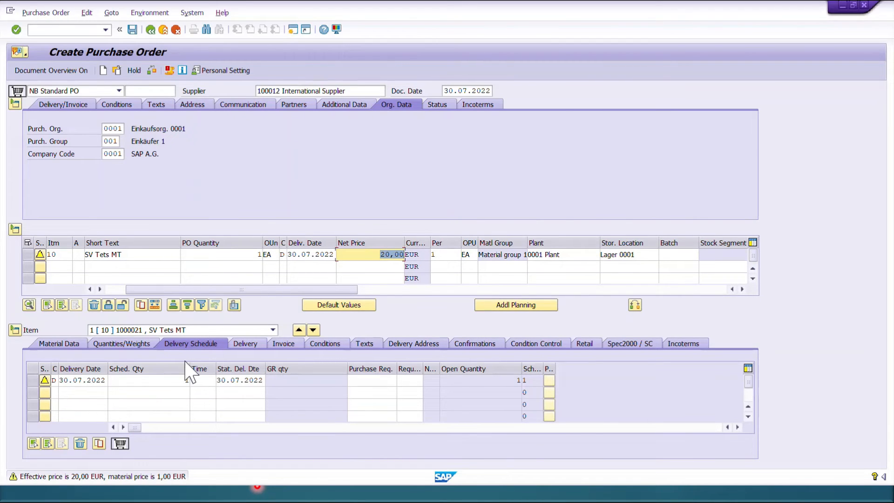
- Check the item's details for the valuation type in the delivery data and view the valuation types offered for it
{"action": "left_click", "coordinate": [74, 346]}
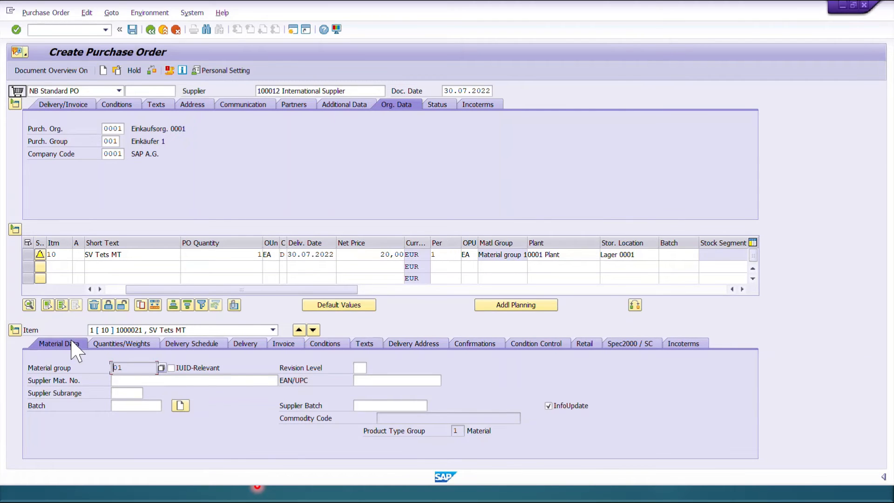
{"action": "left_click", "coordinate": [140, 347]}
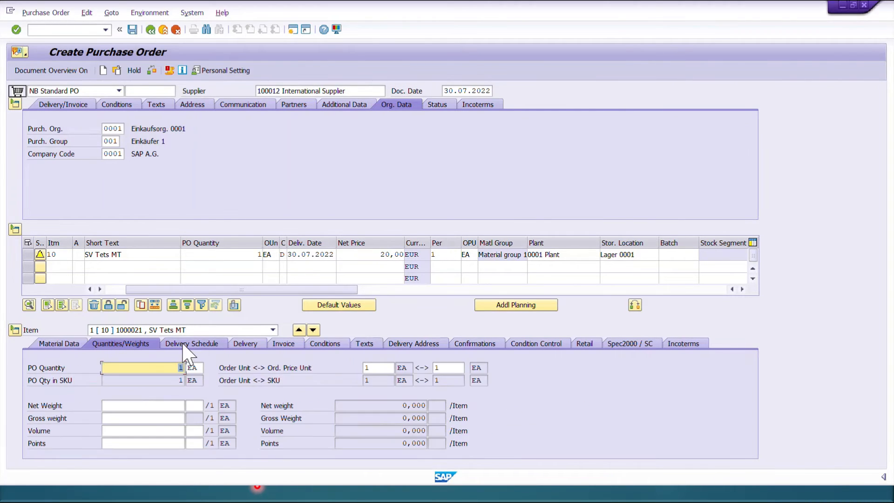
{"action": "left_click", "coordinate": [186, 344]}
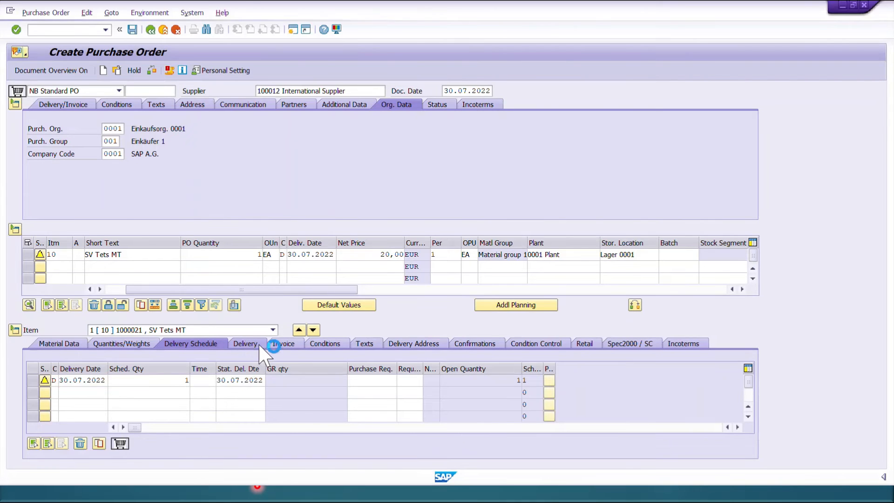
{"action": "left_click", "coordinate": [247, 343]}
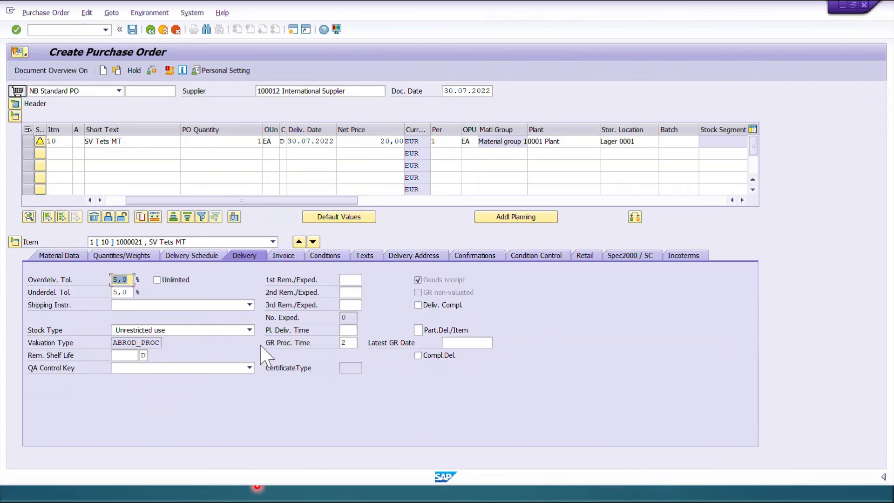
{"action": "left_click", "coordinate": [120, 342]}
{"action": "left_click", "coordinate": [166, 343]}
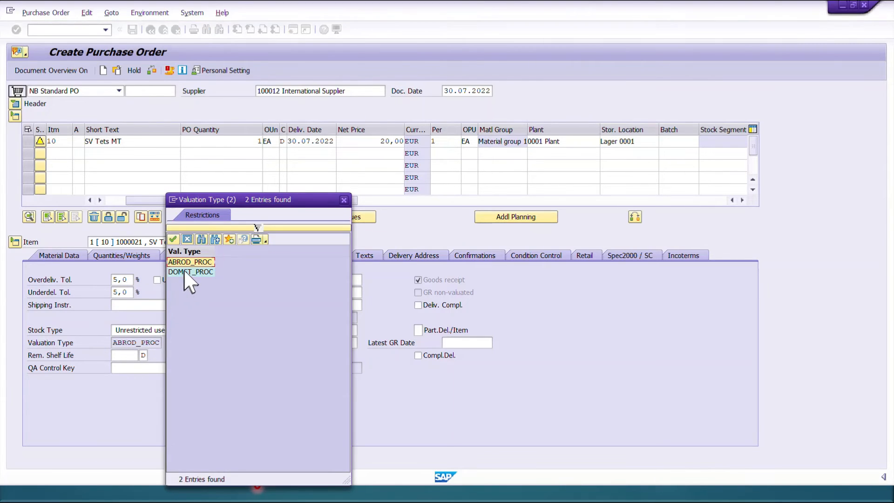
{"action": "left_click", "coordinate": [189, 263]}
{"action": "left_click", "coordinate": [164, 343]}
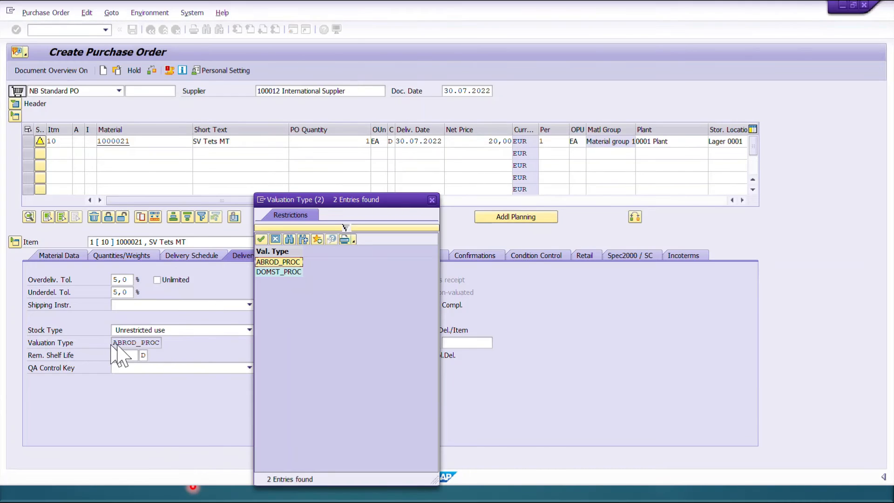
{"action": "left_click", "coordinate": [432, 200]}
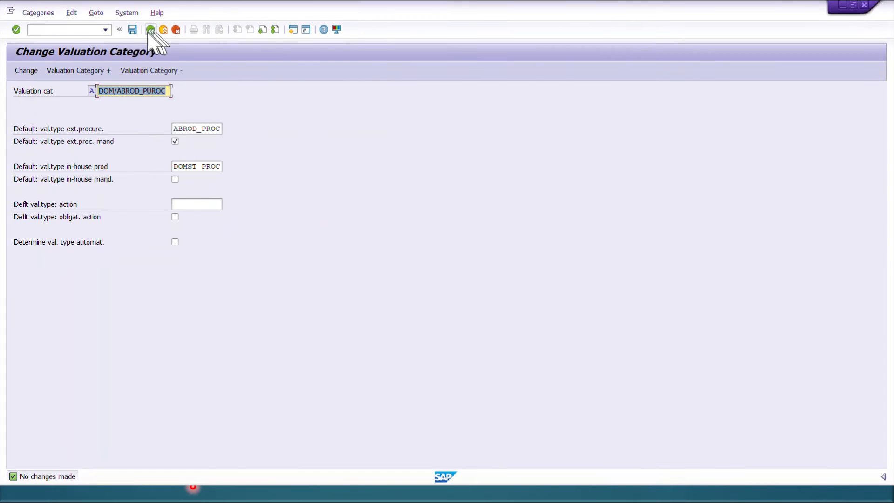
- In the split valuation configuration, make the default external procurement valuation type of category A non-mandatory and save
{"action": "left_click", "coordinate": [149, 31]}
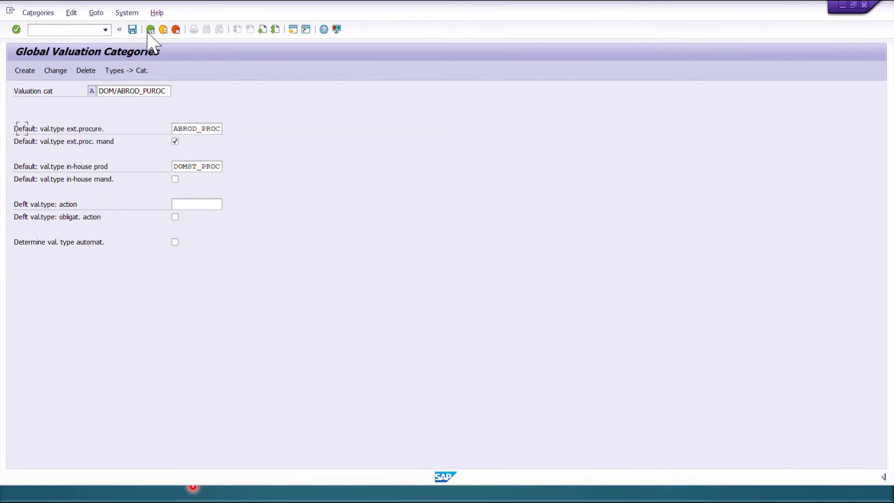
{"action": "left_click", "coordinate": [150, 30]}
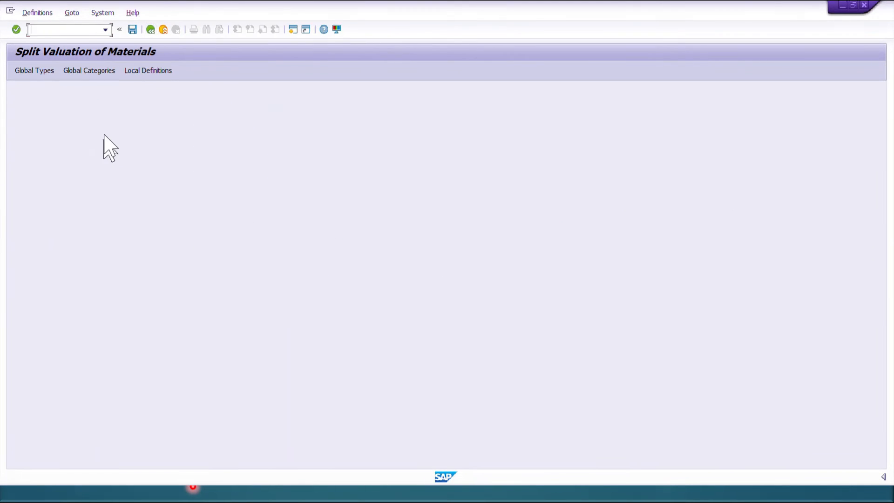
{"action": "left_click", "coordinate": [89, 71]}
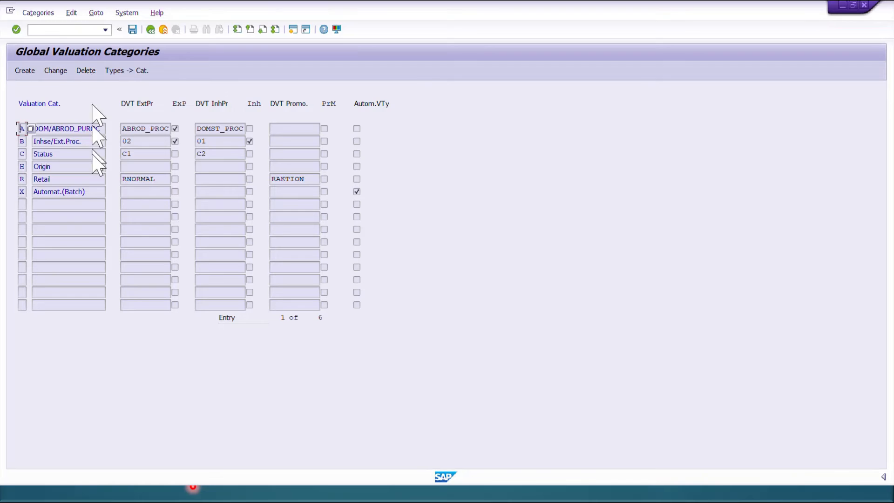
{"action": "left_click", "coordinate": [57, 71]}
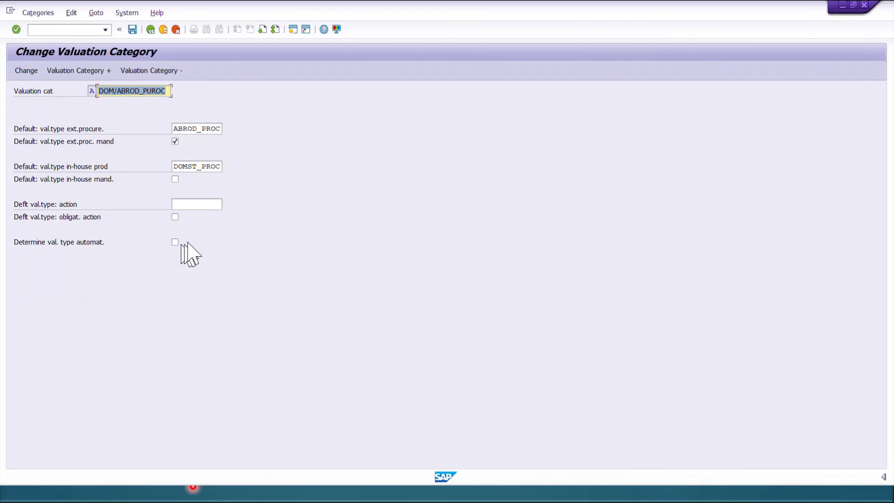
{"action": "left_click_drag", "start_coordinate": [117, 144], "coordinate": [9, 150]}
{"action": "left_click", "coordinate": [175, 141]}
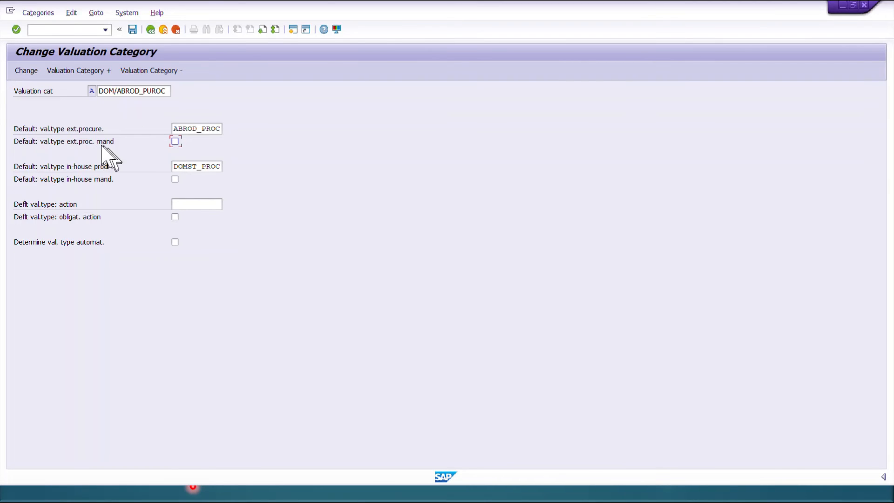
{"action": "left_click", "coordinate": [26, 71]}
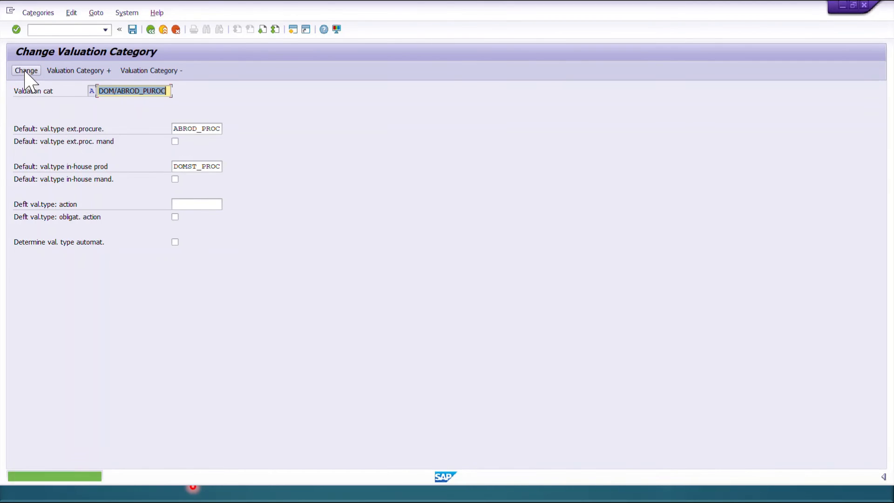
{"action": "left_click", "coordinate": [132, 29]}
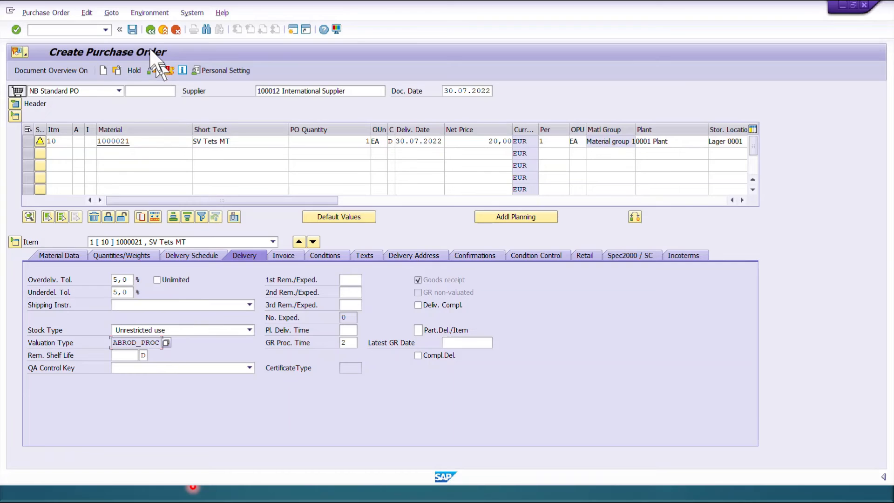
- Leave the open purchase order without saving it and restart the purchase order creation transaction
{"action": "left_click", "coordinate": [151, 32]}
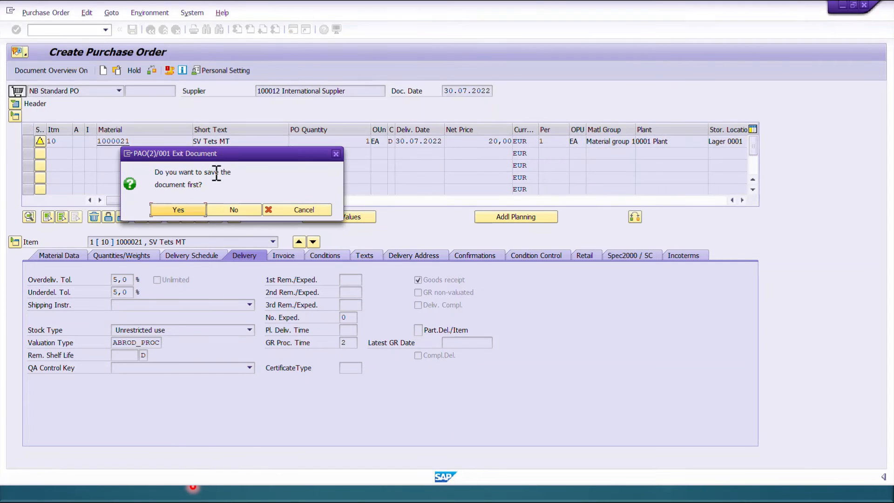
{"action": "left_click", "coordinate": [234, 209]}
{"action": "left_click", "coordinate": [106, 30]}
{"action": "left_click", "coordinate": [80, 41]}
{"action": "key", "text": "Return"}
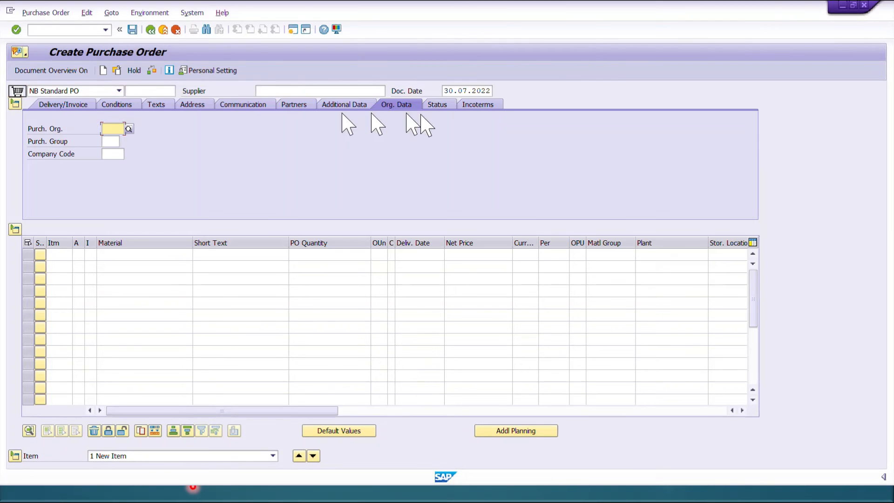
- Set purchasing organization 0001, purchasing group 001 and company code 0001 in the new purchase order
{"action": "left_click", "coordinate": [121, 129]}
{"action": "left_click", "coordinate": [116, 138]}
{"action": "left_click", "coordinate": [100, 140]}
{"action": "left_click", "coordinate": [112, 142]}
{"action": "left_click", "coordinate": [113, 151]}
{"action": "left_click", "coordinate": [109, 154]}
{"action": "left_click", "coordinate": [115, 164]}
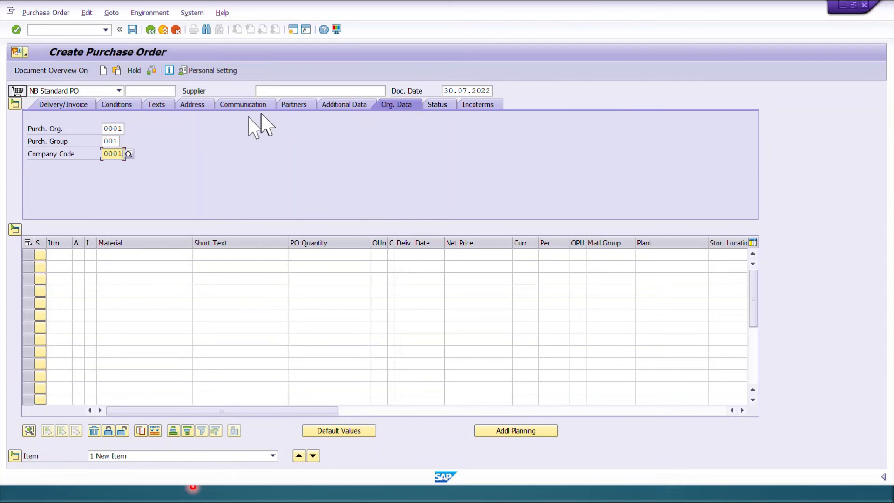
- Enter the international supplier's number in the header and material 1000021 in the first item
{"action": "left_click", "coordinate": [299, 91]}
{"action": "left_click", "coordinate": [298, 102]}
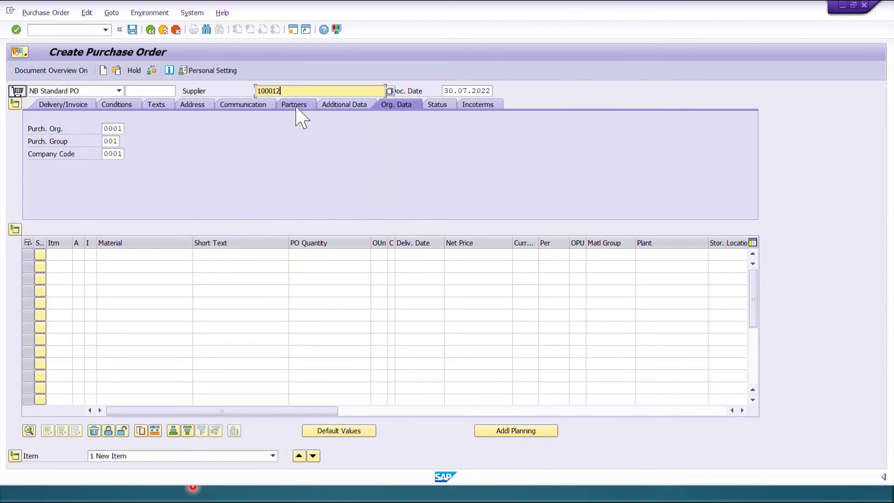
{"action": "left_click", "coordinate": [144, 253]}
{"action": "left_click", "coordinate": [142, 265]}
- Set the item's quantity to 1 EA, delivery date to 30.07.2022 and net price to 20,00 EUR
{"action": "left_click", "coordinate": [323, 256]}
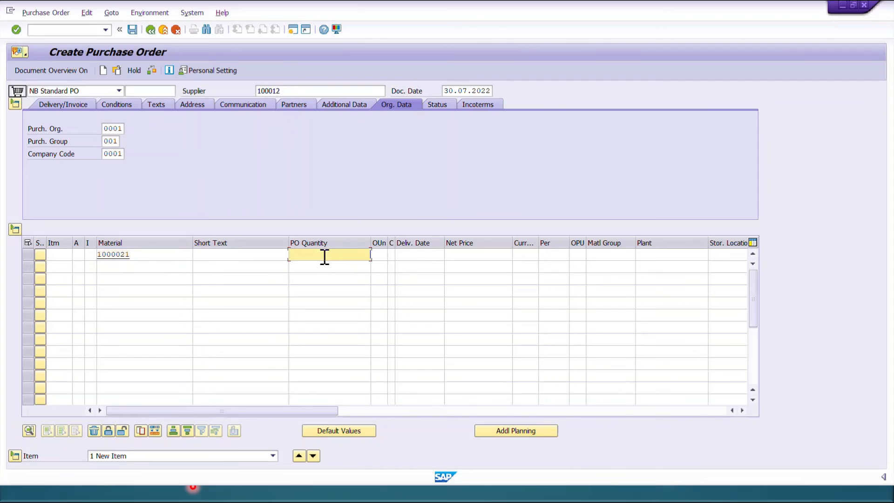
{"action": "left_click", "coordinate": [329, 267]}
{"action": "key", "text": "Tab"}
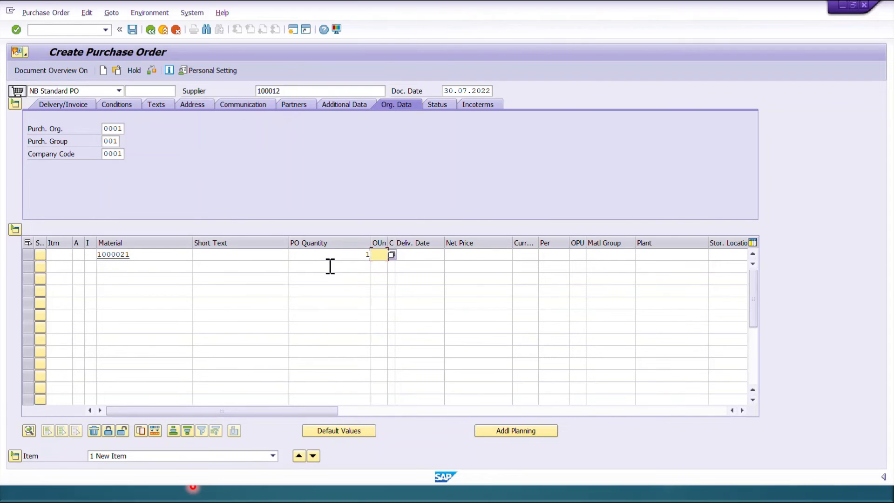
{"action": "key", "text": "Tab"}
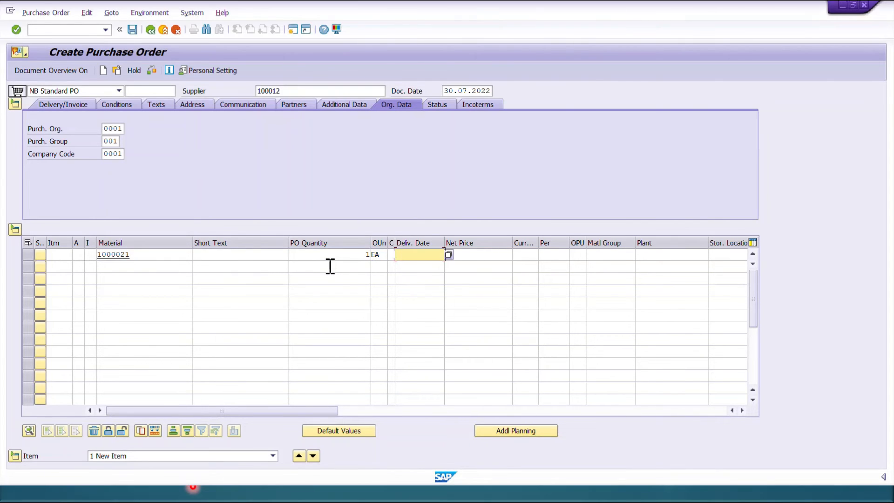
{"action": "key", "text": "Return"}
{"action": "key", "text": "Tab"}
{"action": "key", "text": "Down"}
{"action": "key", "text": "Return"}
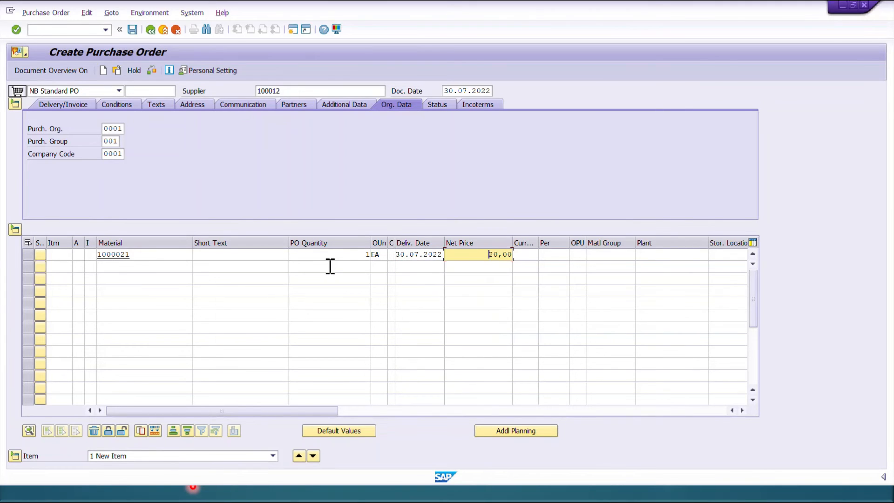
{"action": "key", "text": "Tab"}
{"action": "key", "text": "Return"}
- Assign material group 01, plant 0001 and storage location 0001 to the item, and validate the purchase order
{"action": "key", "text": "Tab"}
{"action": "key", "text": "Tab"}
{"action": "key", "text": "Tab"}
{"action": "key", "text": "Down"}
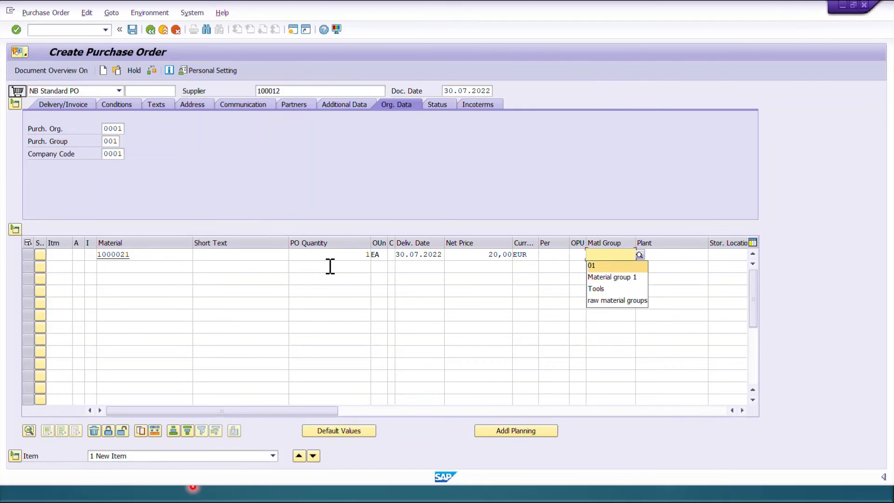
{"action": "key", "text": "Return"}
{"action": "key", "text": "Tab"}
{"action": "key", "text": "Down"}
{"action": "key", "text": "Return"}
{"action": "key", "text": "Tab"}
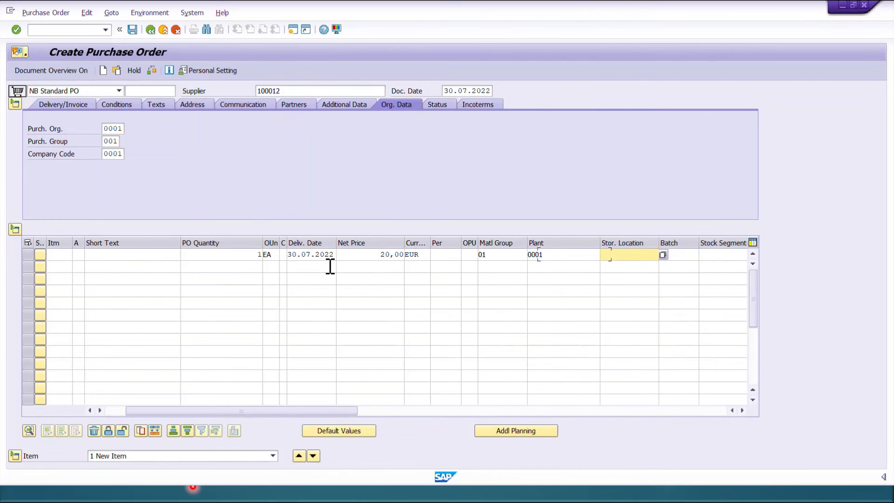
{"action": "key", "text": "Down"}
{"action": "key", "text": "Return"}
{"action": "key", "text": "Return"}
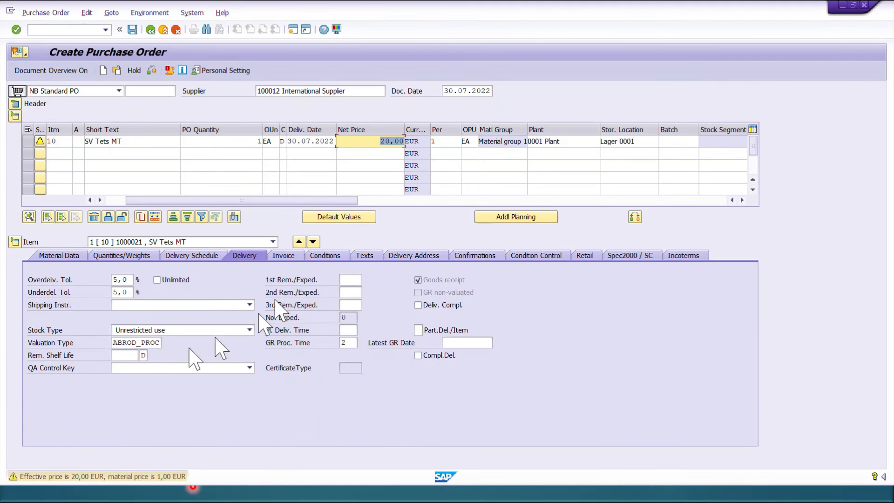
- Select valuation type ABROD_PROC for the international supplier's purchase order item and save the order
{"action": "left_click", "coordinate": [115, 343]}
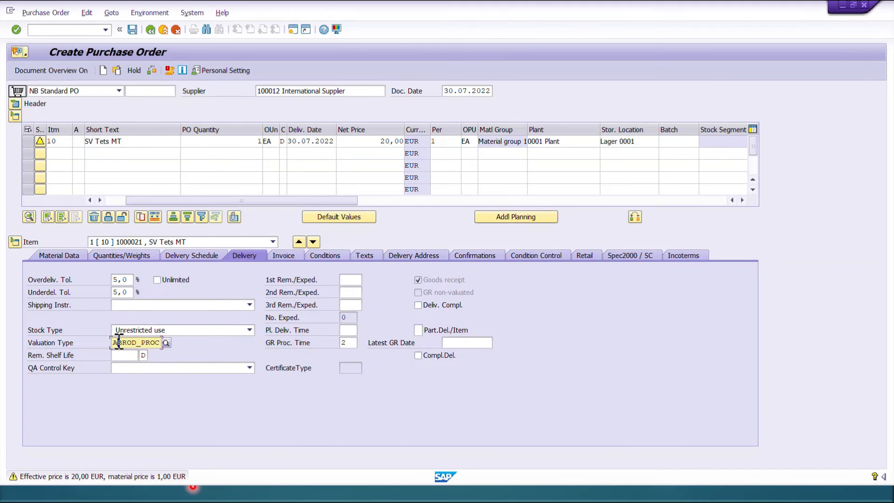
{"action": "key", "text": "Return"}
{"action": "left_click", "coordinate": [168, 343]}
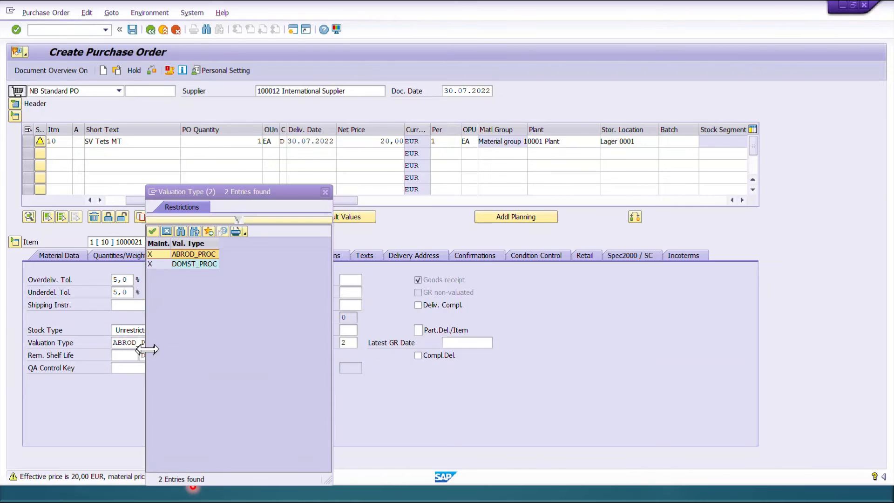
{"action": "left_click_drag", "start_coordinate": [235, 189], "coordinate": [472, 146]}
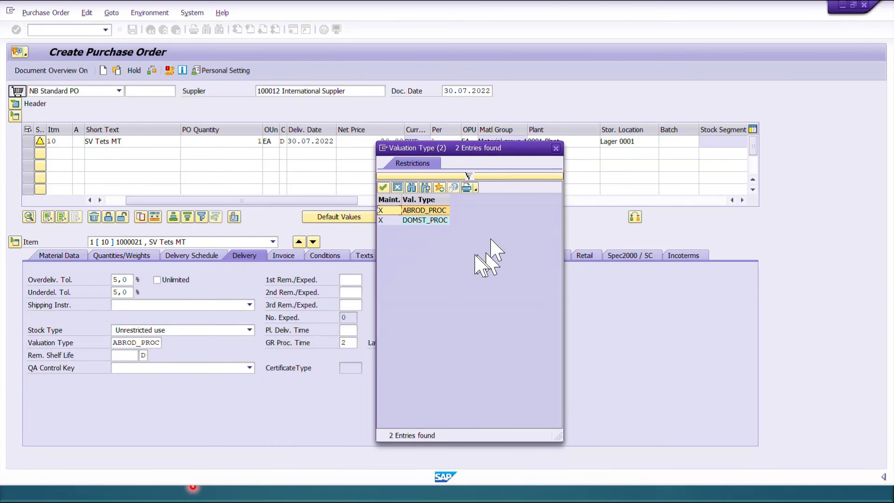
{"action": "double_click", "coordinate": [409, 210]}
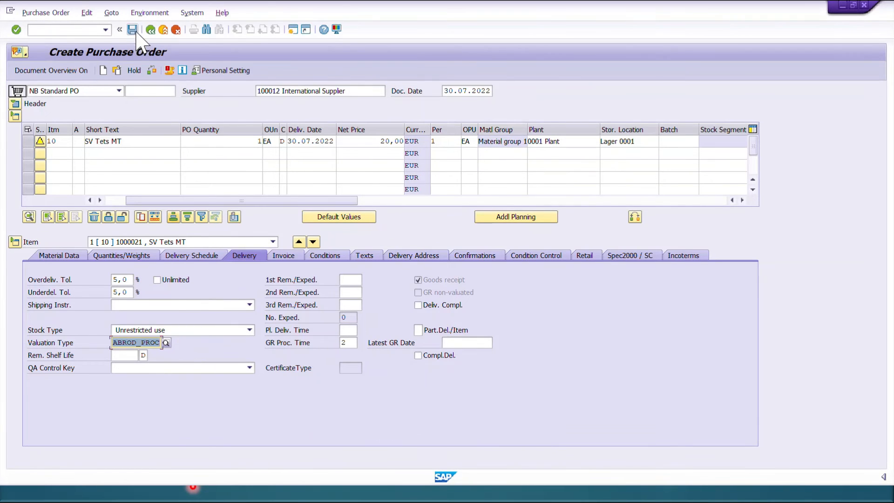
{"action": "left_click", "coordinate": [133, 31]}
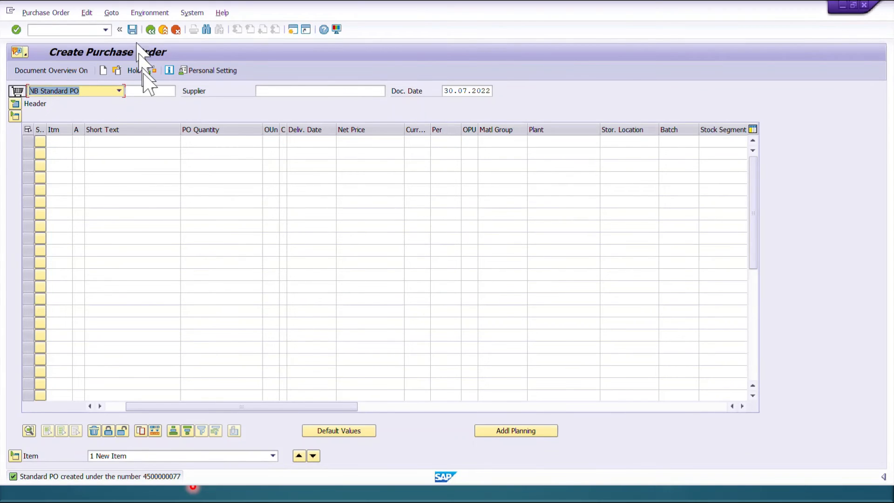
- Enter the domestic supplier's number, purchasing organization 0001, purchasing group 001 and company code 0001 in a new purchase order
{"action": "left_click", "coordinate": [15, 104]}
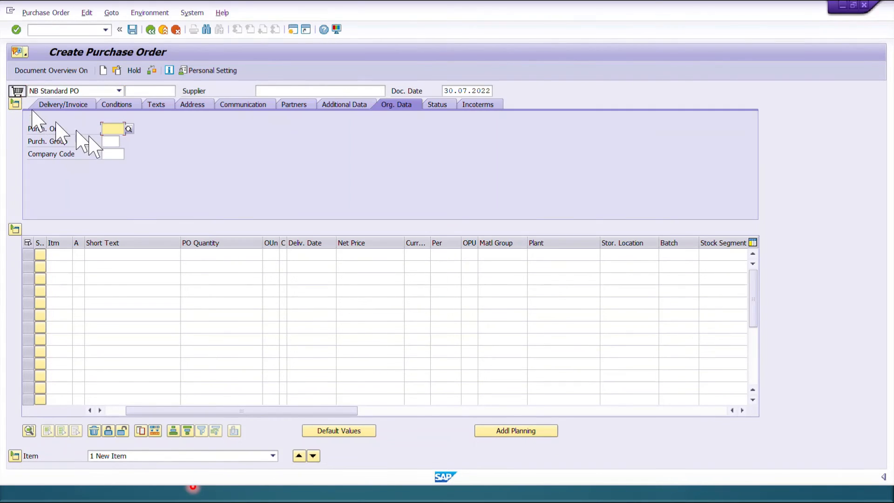
{"action": "left_click", "coordinate": [299, 91]}
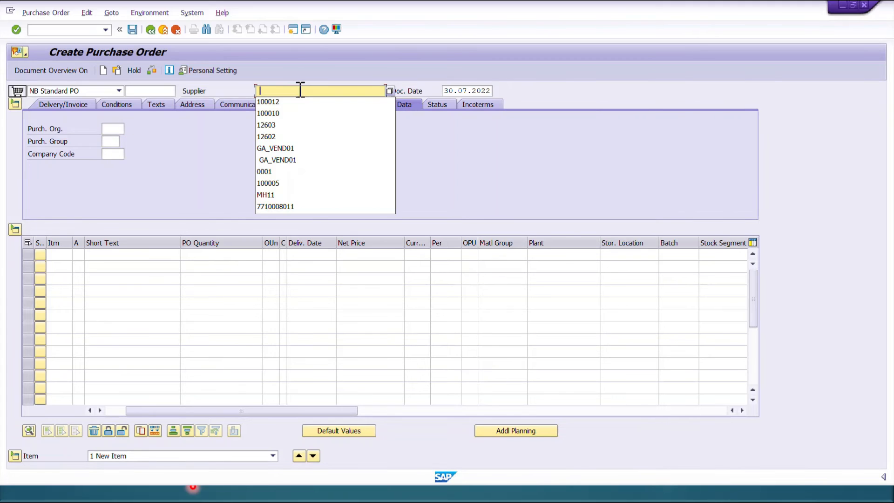
{"action": "left_click", "coordinate": [297, 101]}
{"action": "type", "text": "100011"}
{"action": "left_click", "coordinate": [113, 128]}
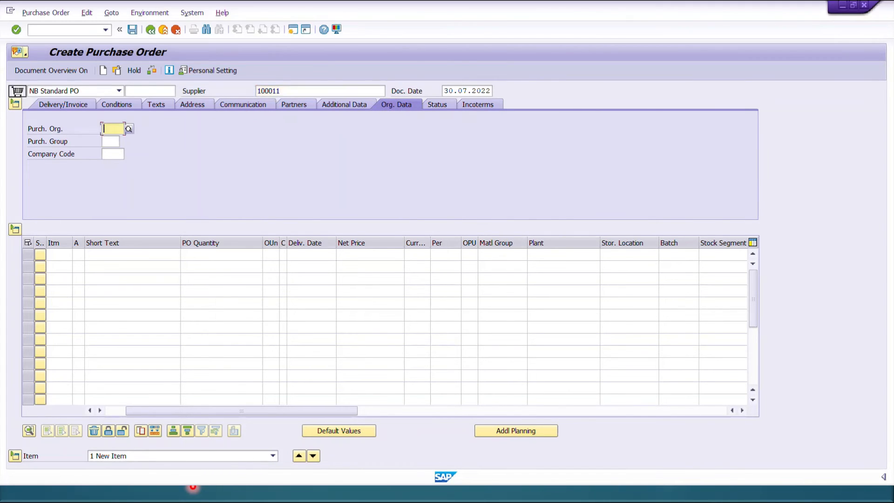
{"action": "left_click", "coordinate": [112, 135]}
{"action": "left_click", "coordinate": [111, 141]}
{"action": "left_click", "coordinate": [114, 154]}
{"action": "left_click", "coordinate": [114, 163]}
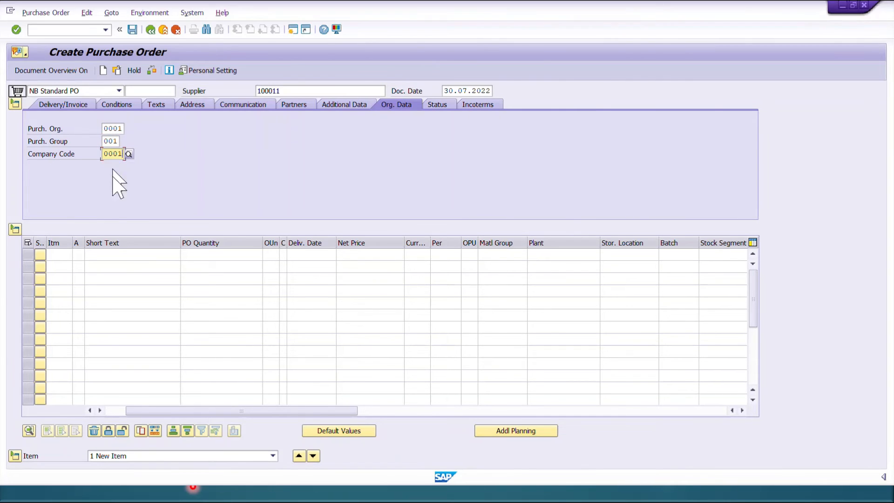
- Fill the first item with short text SV Tets MT, quantity 1 EA, delivery date 30.07.2022 and net price 10 EUR
{"action": "left_click", "coordinate": [130, 254]}
{"action": "left_click", "coordinate": [117, 261]}
{"action": "left_click", "coordinate": [248, 256]}
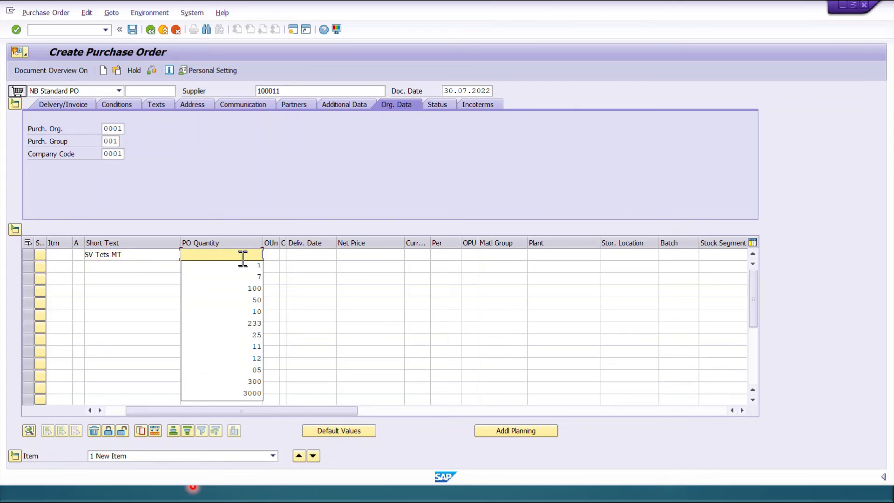
{"action": "left_click", "coordinate": [252, 273]}
{"action": "left_click", "coordinate": [277, 254]}
{"action": "left_click", "coordinate": [275, 264]}
{"action": "left_click", "coordinate": [306, 254]}
{"action": "left_click", "coordinate": [309, 264]}
{"action": "left_click", "coordinate": [367, 255]}
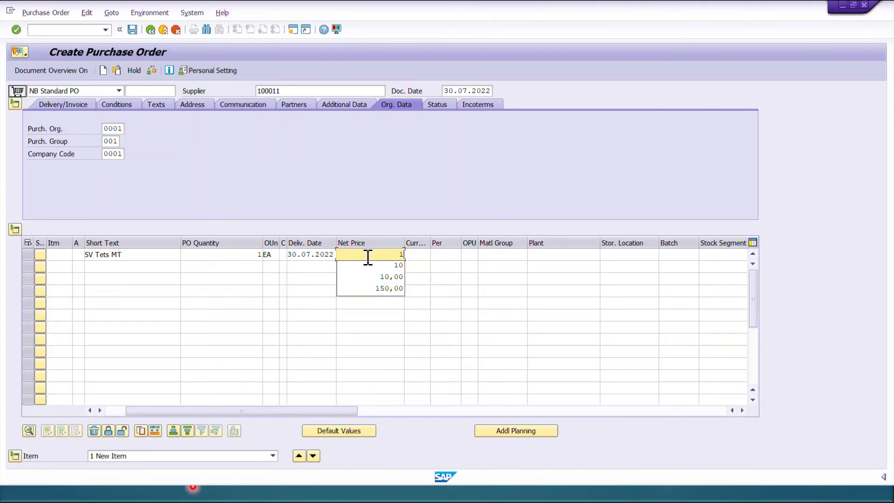
{"action": "type", "text": "10"}
{"action": "key", "text": "Tab"}
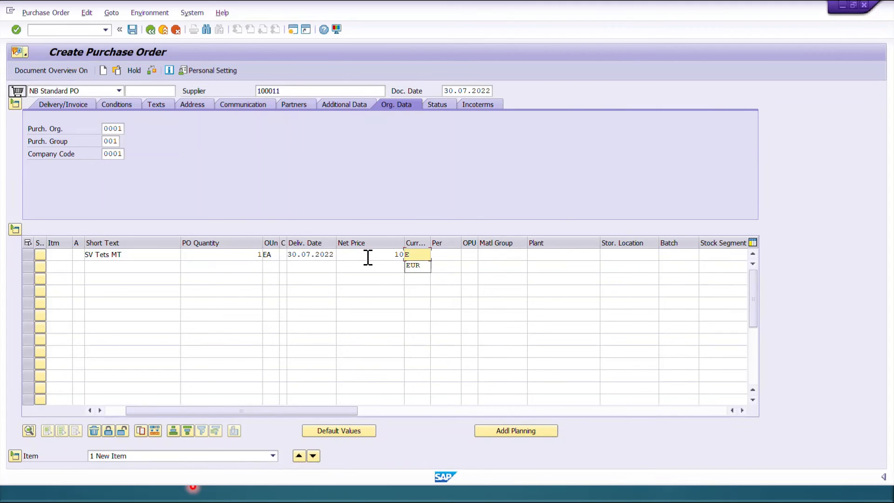
{"action": "key", "text": "Tab"}
- Assign material group 01, plant 0001 and storage location 0001 to the domestic order's item, and validate the entries
{"action": "key", "text": "Tab"}
{"action": "key", "text": "Tab"}
{"action": "type", "text": "01"}
{"action": "key", "text": "Tab"}
{"action": "type", "text": "0"}
{"action": "key", "text": "Tab"}
{"action": "type", "text": "0"}
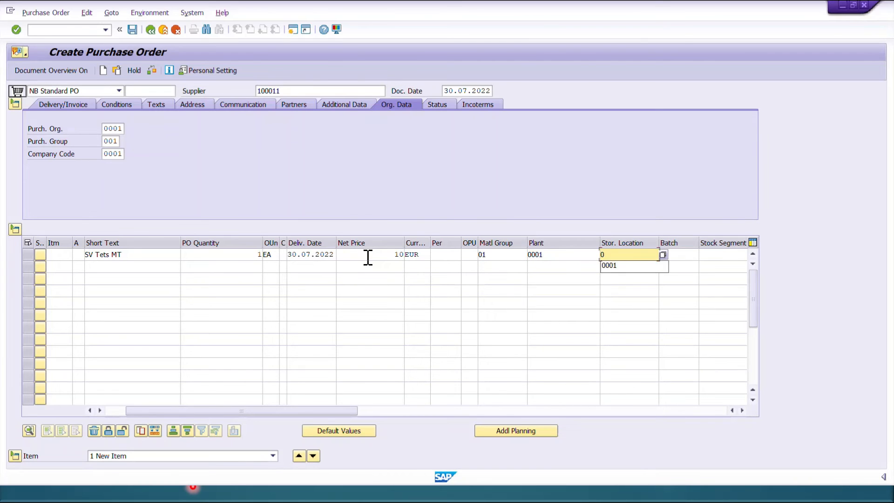
{"action": "key", "text": "Return"}
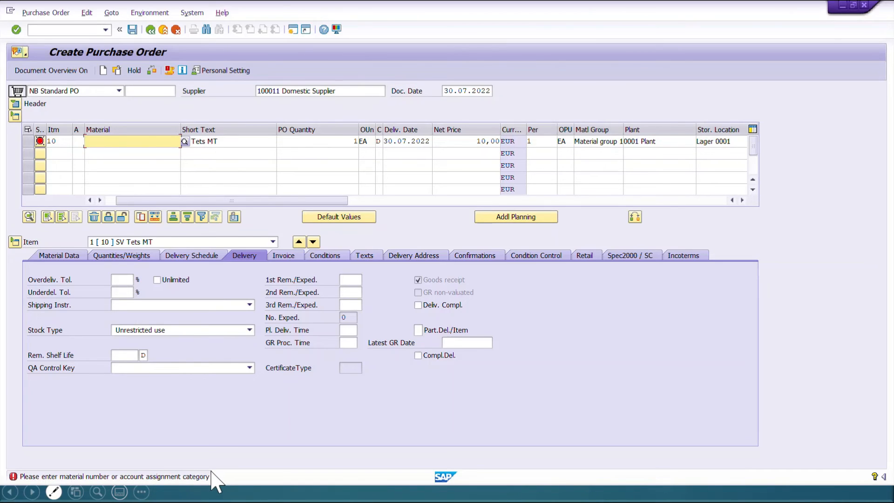
- Enter material 1000021 in the domestic order's item and validate it
{"action": "left_click_drag", "start_coordinate": [269, 202], "coordinate": [161, 200]}
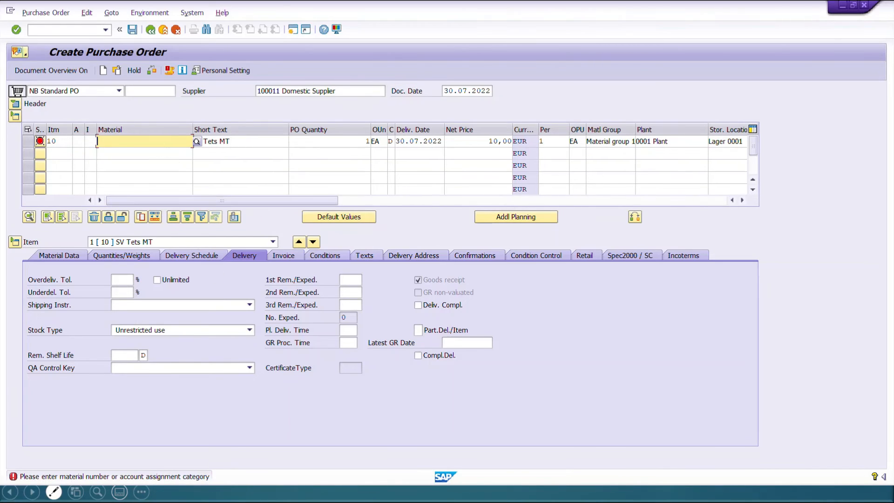
{"action": "left_click", "coordinate": [145, 153]}
{"action": "key", "text": "Return"}
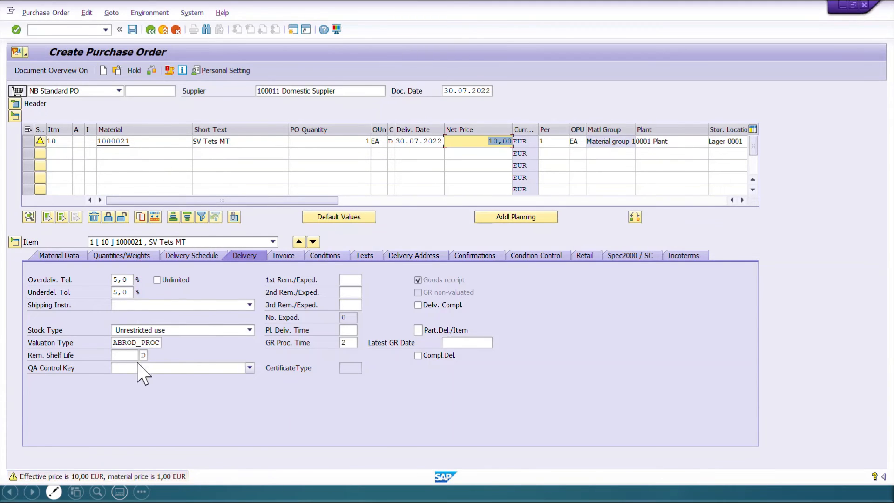
- Change the item's valuation type to DOMST_PROC and save the domestic supplier's purchase order
{"action": "left_click", "coordinate": [154, 343]}
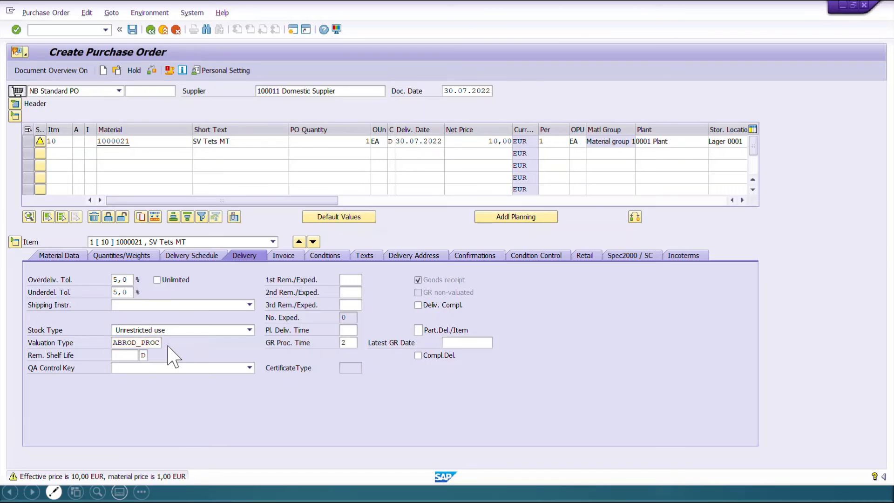
{"action": "left_click", "coordinate": [166, 343]}
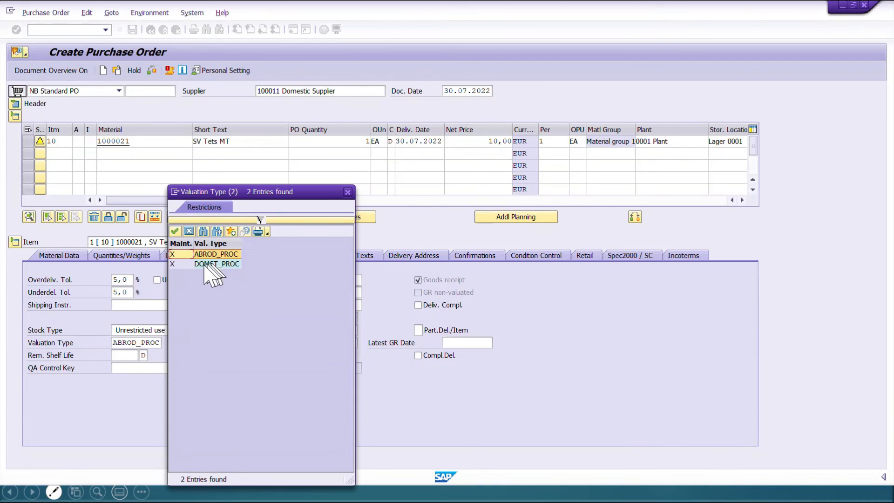
{"action": "left_click", "coordinate": [188, 265]}
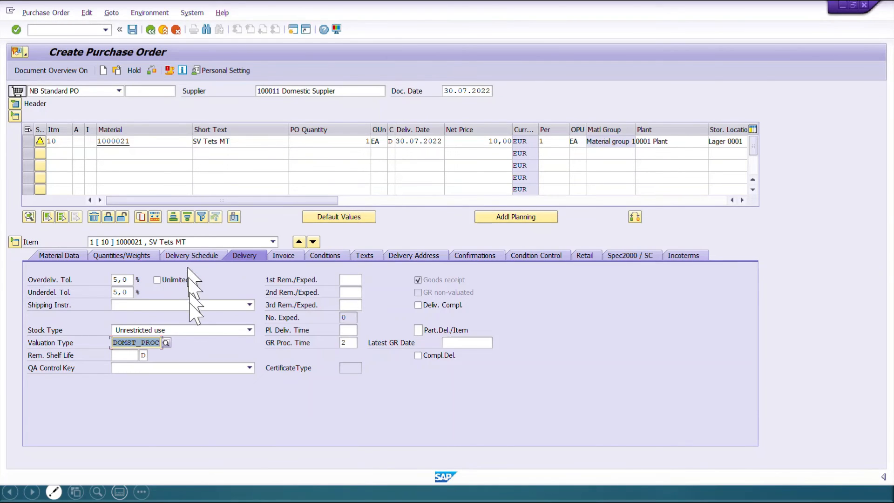
{"action": "left_click", "coordinate": [131, 34]}
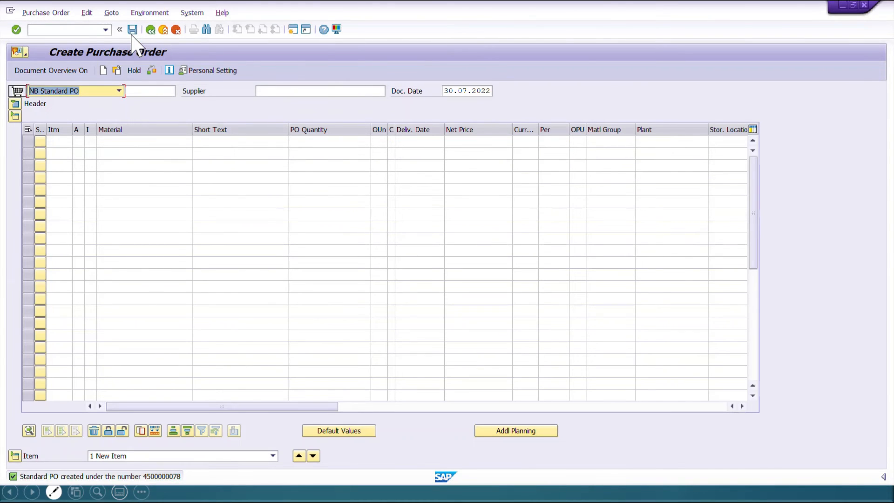
- Run the stock overview MMBE for material 1000021 in a new session and examine the stock at storage location 0001
{"action": "left_click", "coordinate": [293, 29]}
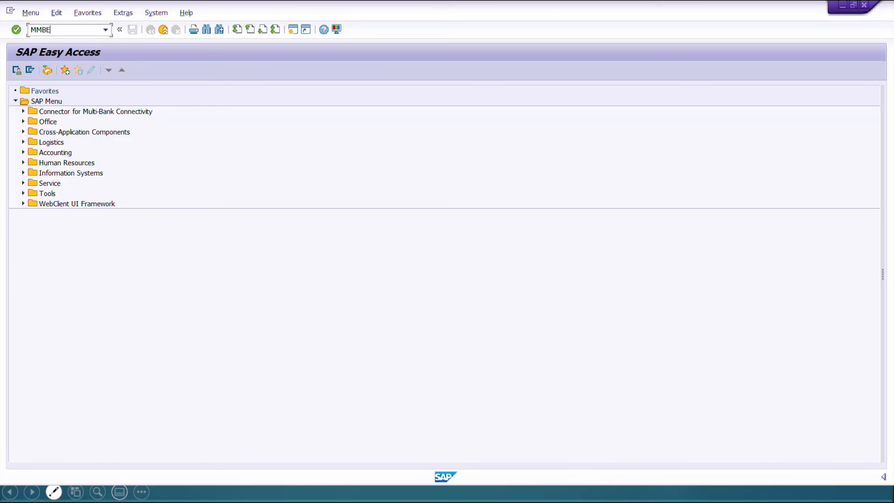
{"action": "key", "text": "Return"}
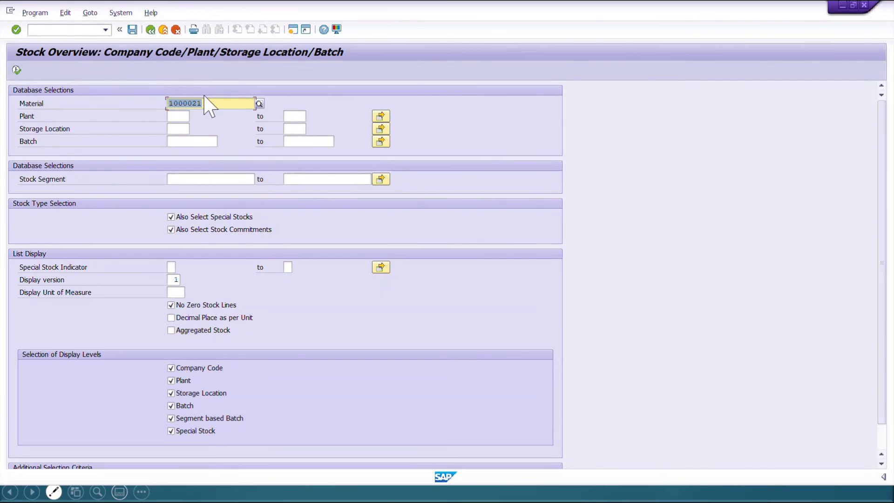
{"action": "left_click", "coordinate": [17, 70]}
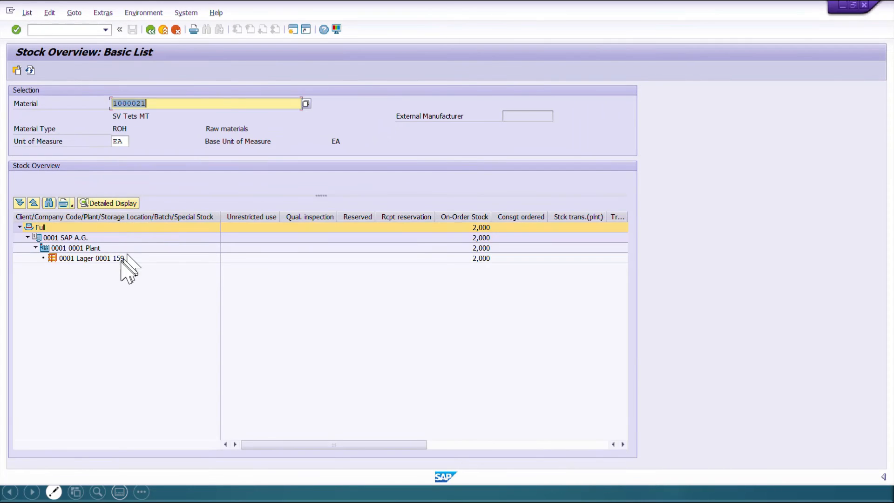
{"action": "left_click", "coordinate": [84, 259]}
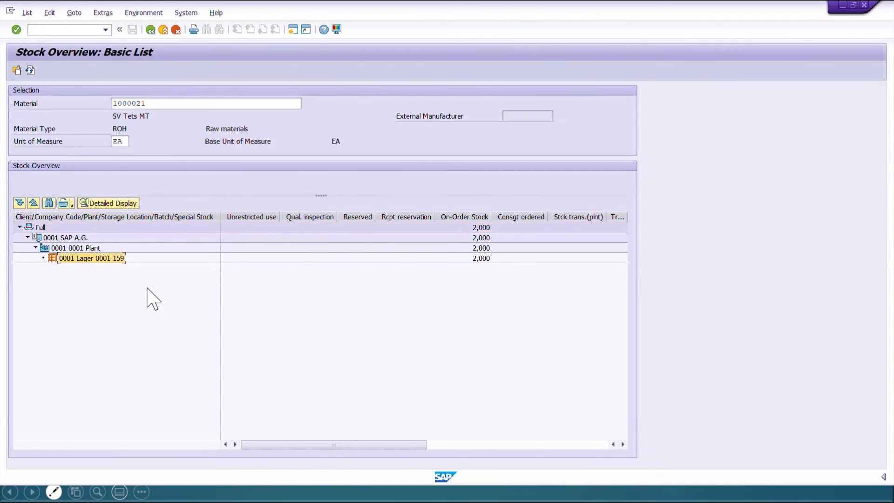
{"action": "left_click_drag", "start_coordinate": [352, 445], "coordinate": [288, 445]}
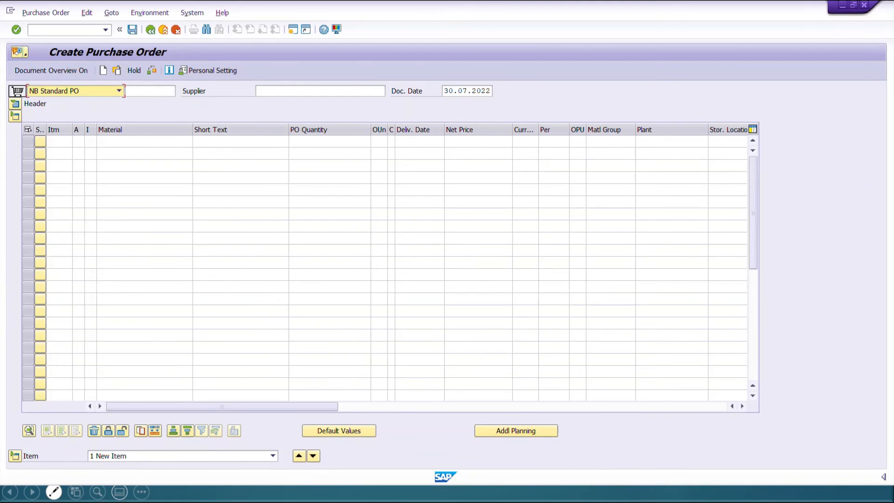
- Load the international supplier's purchase order into a goods receipt with movement type 101
{"action": "left_click", "coordinate": [118, 72]}
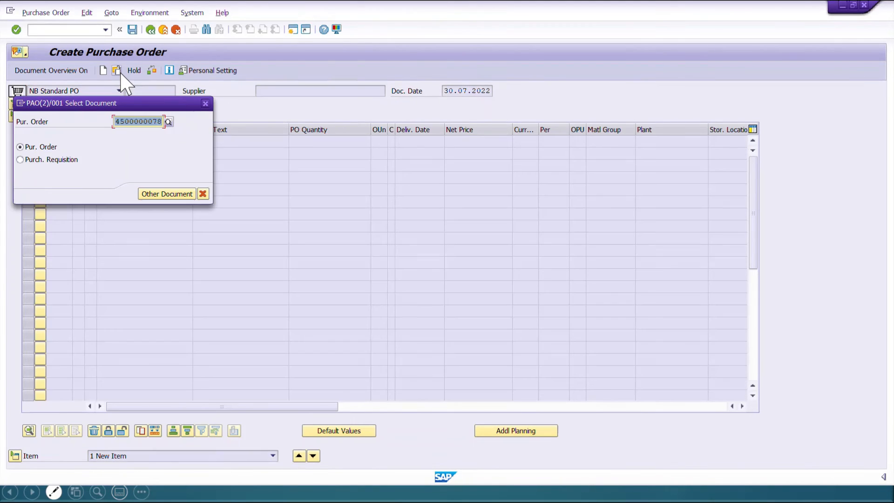
{"action": "left_click", "coordinate": [203, 192]}
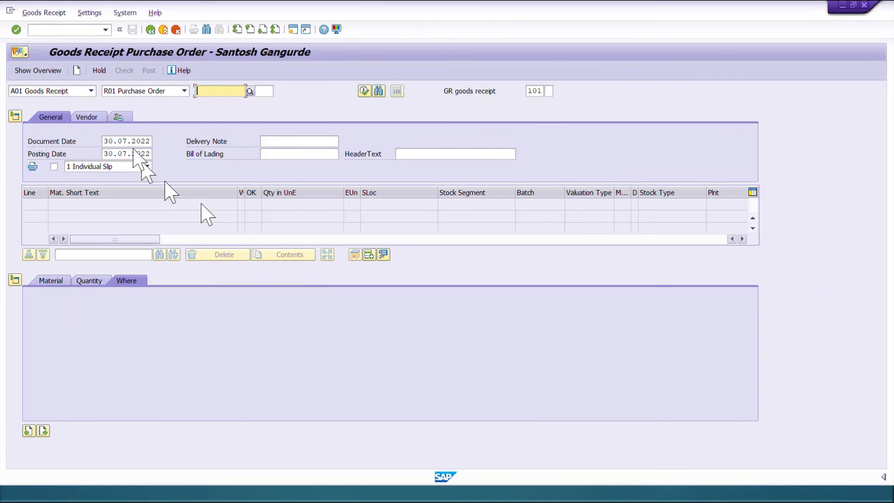
{"action": "left_click", "coordinate": [236, 91]}
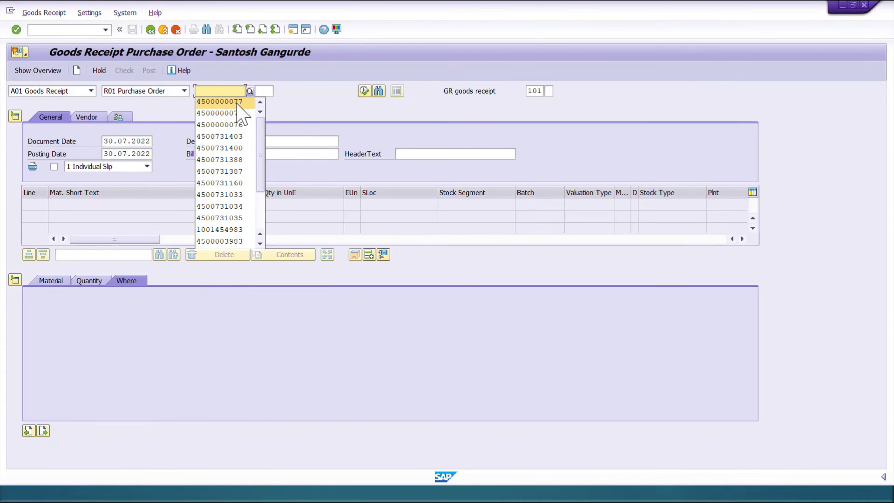
{"action": "left_click", "coordinate": [236, 101]}
{"action": "key", "text": "Return"}
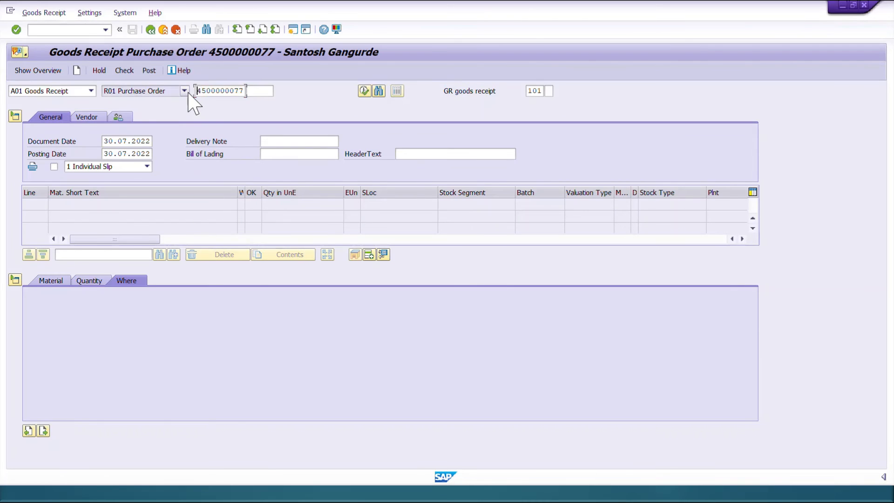
- Set the goods receipt item's delivery note quantity to 1 EA and mark the item as OK
{"action": "left_click", "coordinate": [94, 281]}
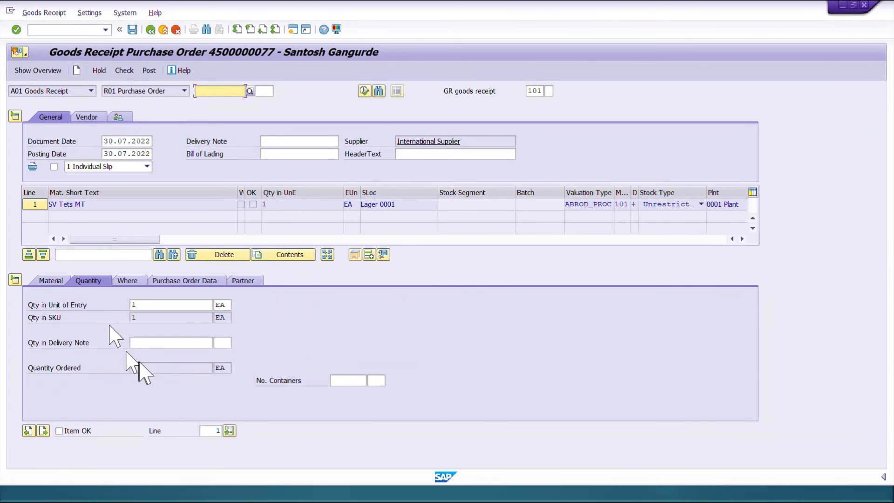
{"action": "left_click", "coordinate": [157, 343]}
{"action": "left_click", "coordinate": [158, 353]}
{"action": "left_click", "coordinate": [230, 343]}
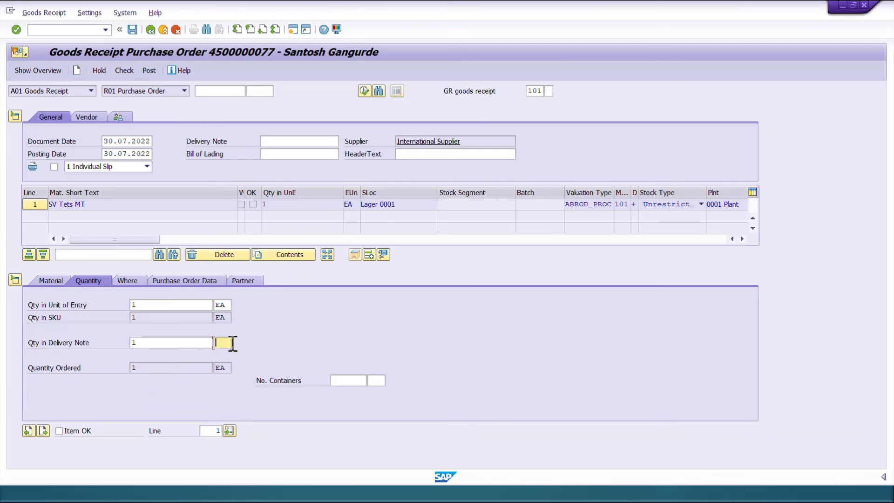
{"action": "left_click", "coordinate": [80, 430]}
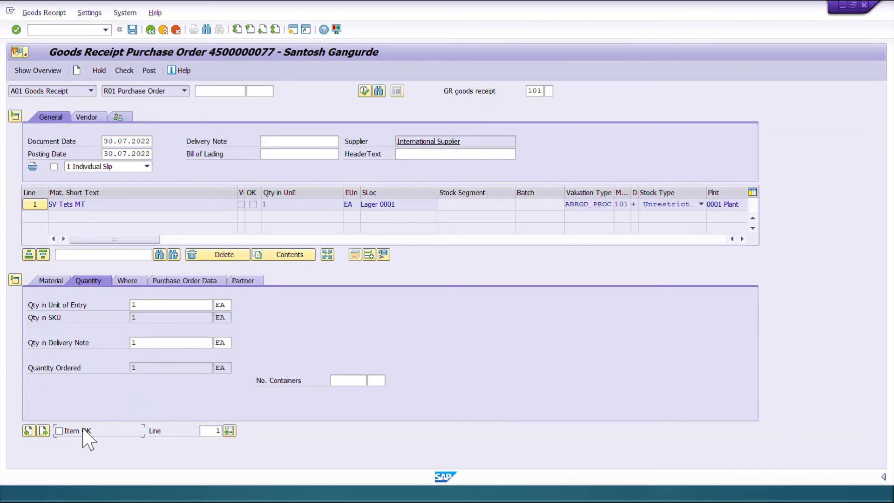
- Review the goods receipt item's material, quantity, location, purchase order and partner details, including its valuation type
{"action": "left_click", "coordinate": [51, 280]}
{"action": "left_click", "coordinate": [127, 280]}
{"action": "left_click", "coordinate": [186, 281]}
{"action": "left_click", "coordinate": [243, 280]}
{"action": "left_click", "coordinate": [127, 280]}
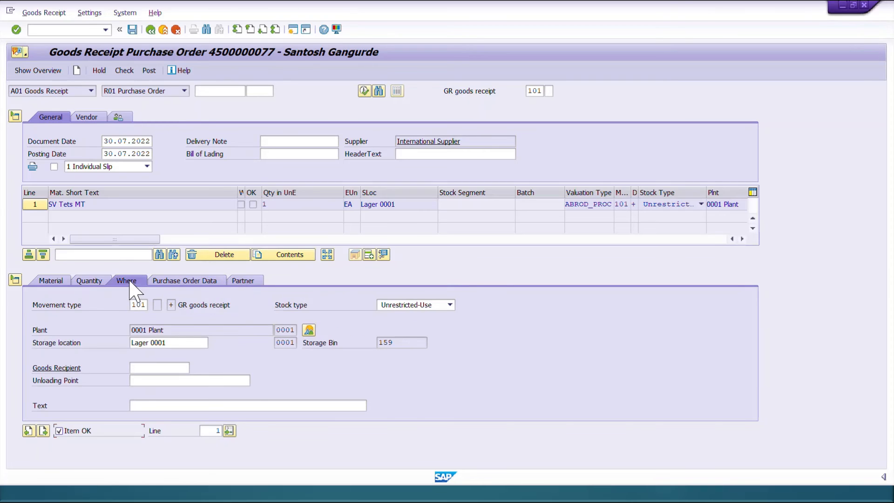
{"action": "left_click", "coordinate": [99, 281]}
{"action": "left_click", "coordinate": [51, 280]}
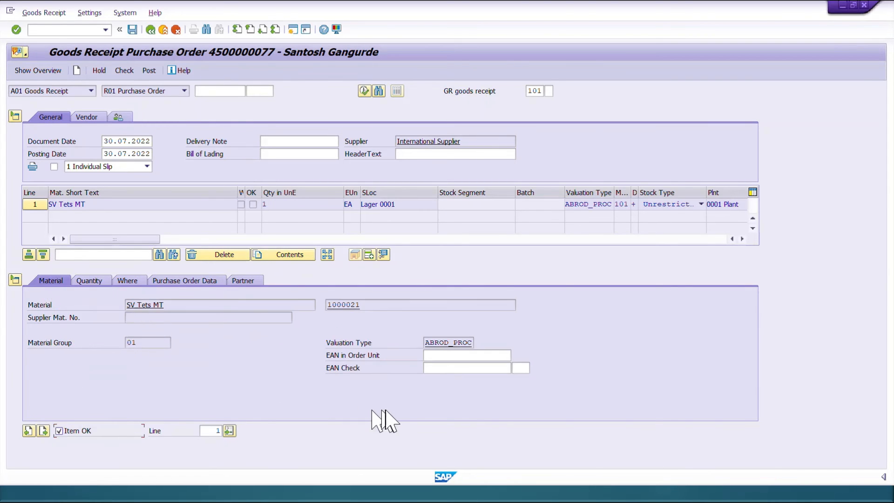
{"action": "left_click", "coordinate": [431, 345]}
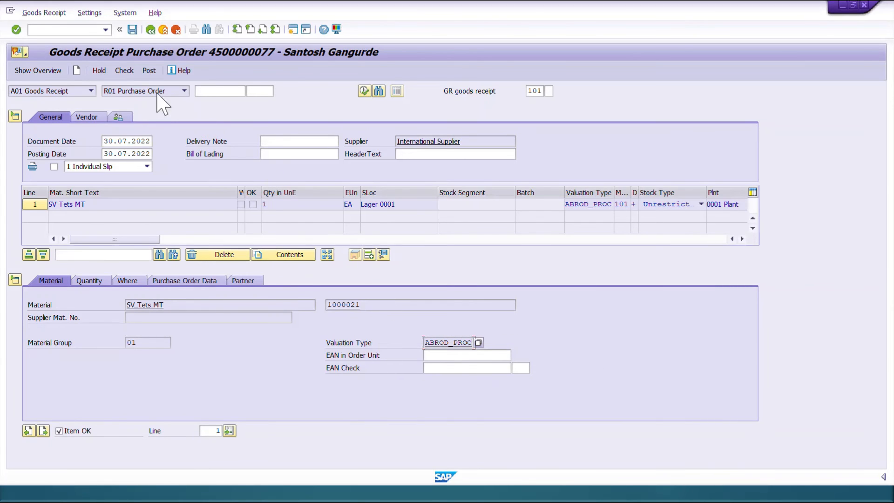
- Post the international supplier's goods receipt and load the domestic supplier's purchase order into a new receipt with movement type 101
{"action": "left_click", "coordinate": [133, 30]}
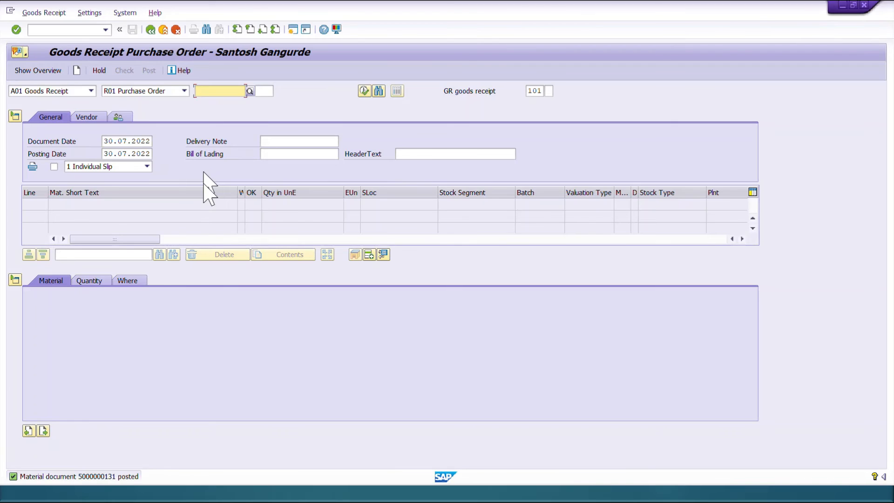
{"action": "left_click", "coordinate": [229, 91]}
{"action": "left_click", "coordinate": [229, 113]}
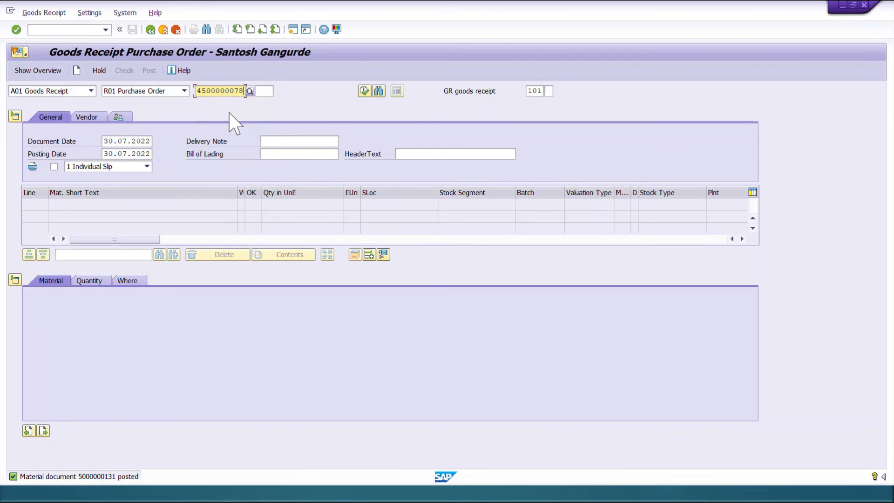
{"action": "key", "text": "Return"}
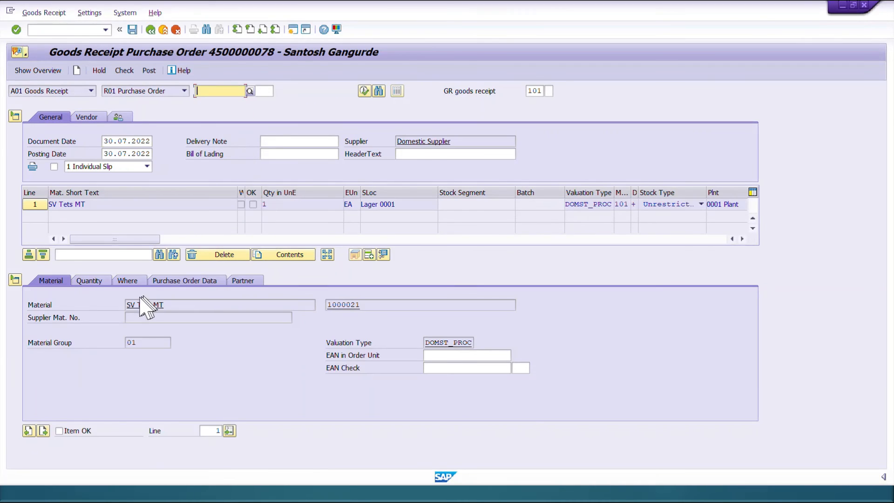
- Set the domestic receipt item's delivery note quantity to 1 EA and mark the item as OK
{"action": "left_click", "coordinate": [88, 280]}
{"action": "left_click", "coordinate": [149, 342]}
{"action": "left_click", "coordinate": [148, 354]}
{"action": "left_click", "coordinate": [221, 342]}
{"action": "left_click", "coordinate": [223, 354]}
{"action": "left_click", "coordinate": [79, 432]}
- Check the domestic item's storage location and material details, and post its goods receipt
{"action": "left_click", "coordinate": [127, 281]}
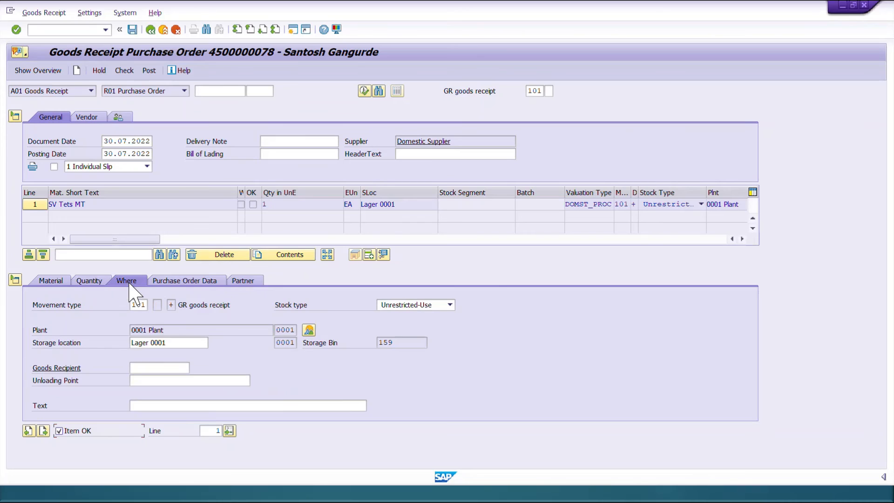
{"action": "left_click", "coordinate": [50, 281]}
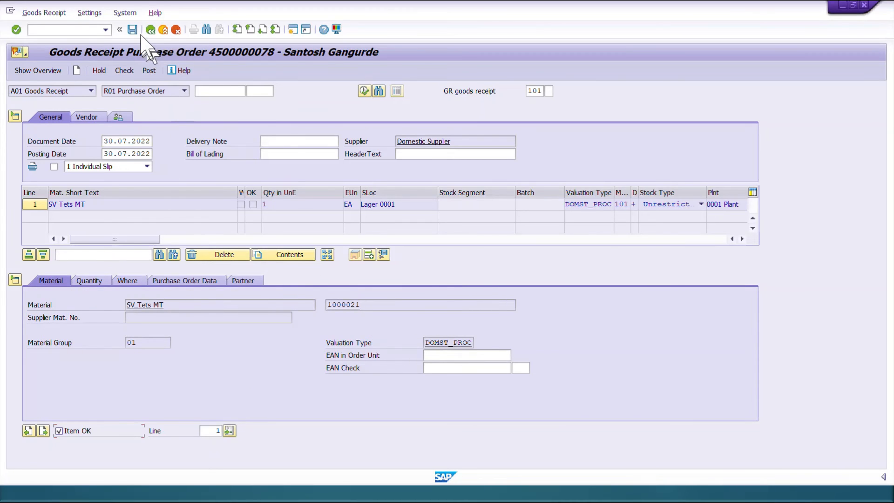
{"action": "left_click", "coordinate": [132, 29]}
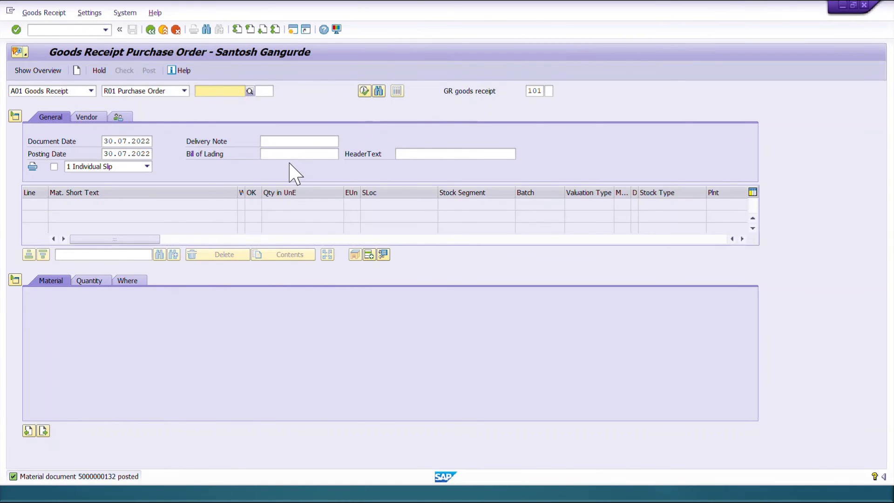
- Switch to the stock overview of material 1000021, refresh it and examine the unrestricted stock of ABROD_PROC and DOMST_PROC
{"action": "key", "text": "alt+Tab"}
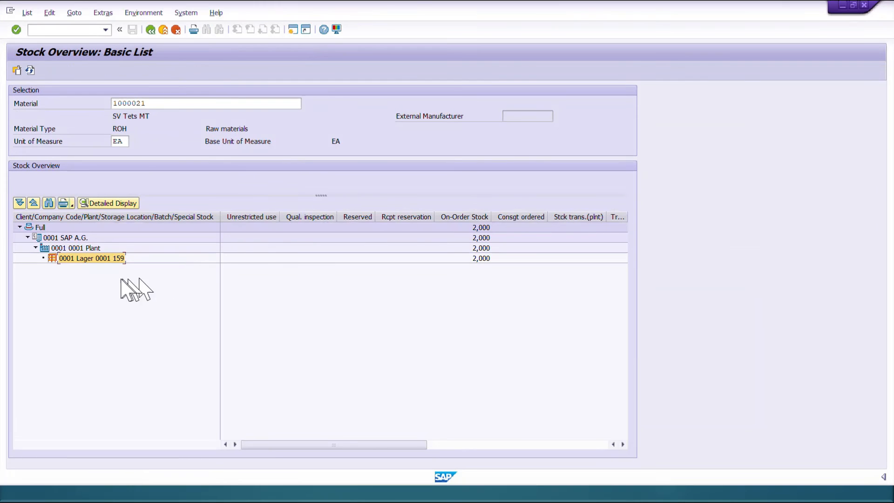
{"action": "left_click", "coordinate": [29, 70]}
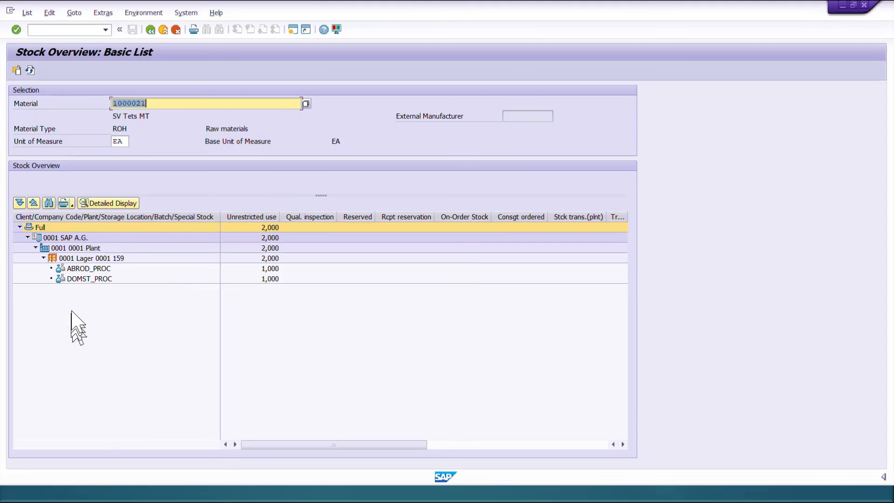
{"action": "left_click", "coordinate": [95, 271]}
{"action": "left_click", "coordinate": [90, 278]}
{"action": "left_click", "coordinate": [92, 269]}
{"action": "left_click", "coordinate": [93, 278]}
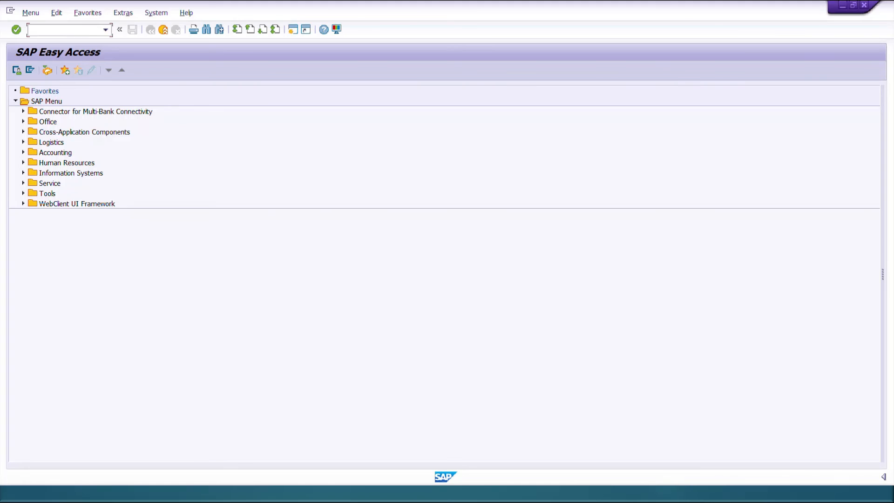
- Display the Accounting 1 view of material 1000021 for plant 0001 and storage location 0001 without a valuation type
{"action": "key", "text": "Return"}
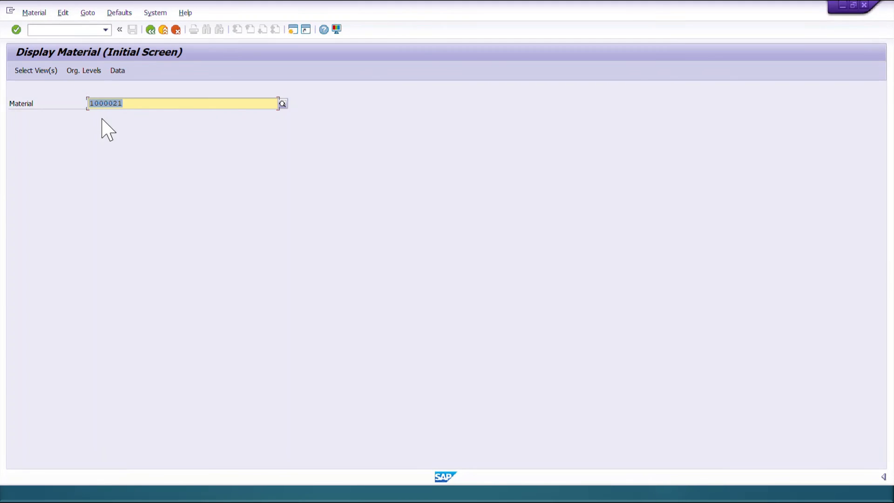
{"action": "key", "text": "Return"}
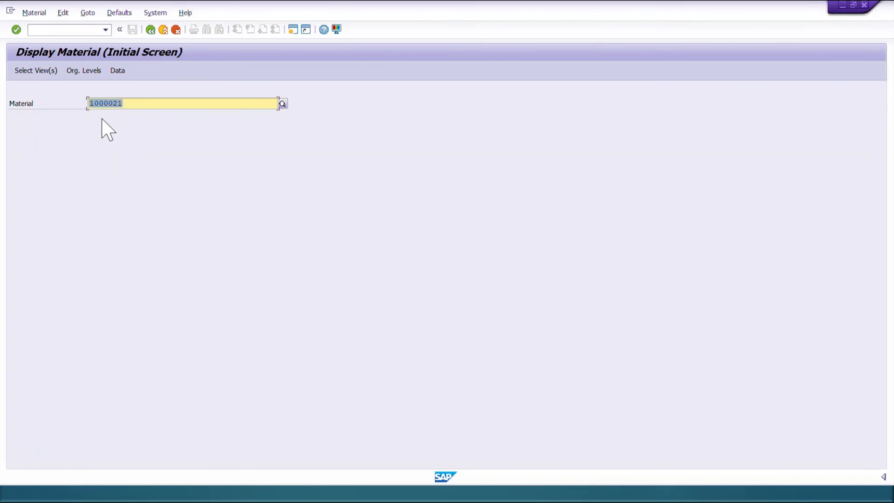
{"action": "key", "text": "Return"}
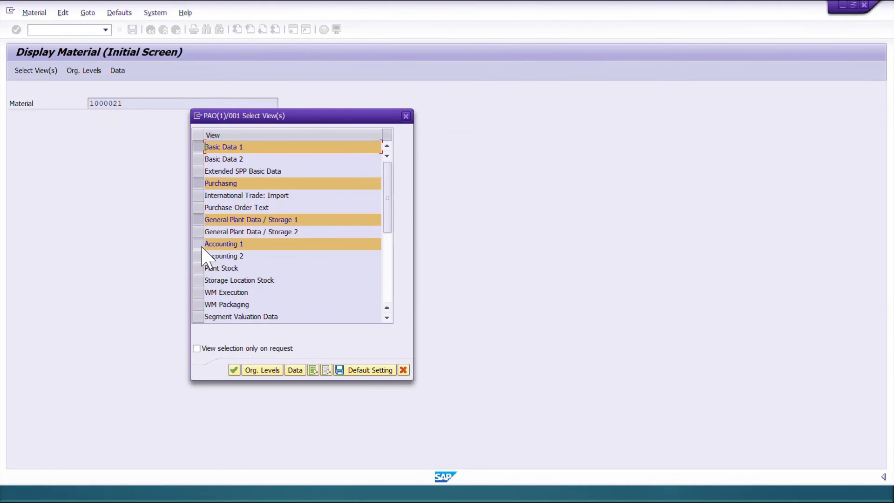
{"action": "left_click", "coordinate": [234, 370]}
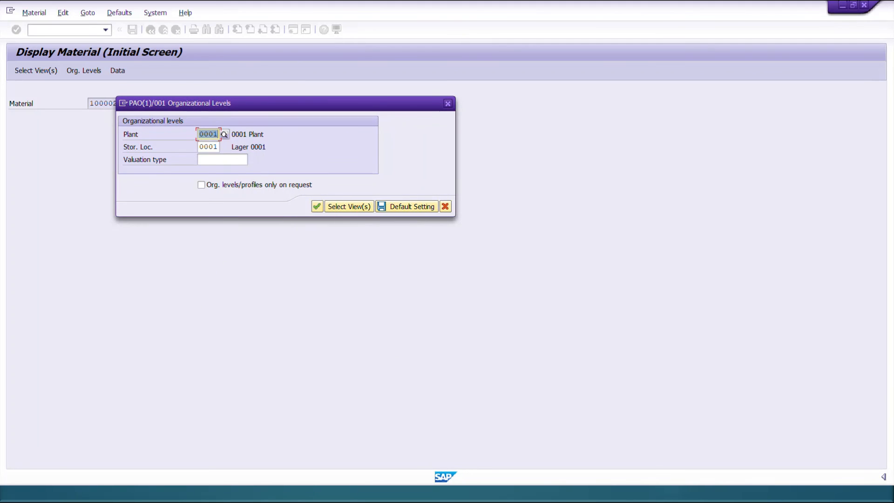
{"action": "left_click", "coordinate": [315, 207]}
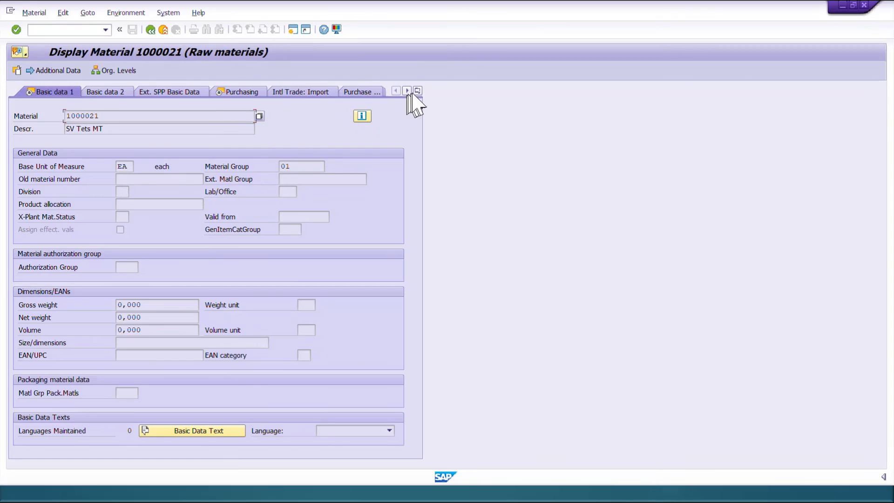
{"action": "left_click", "coordinate": [417, 91]}
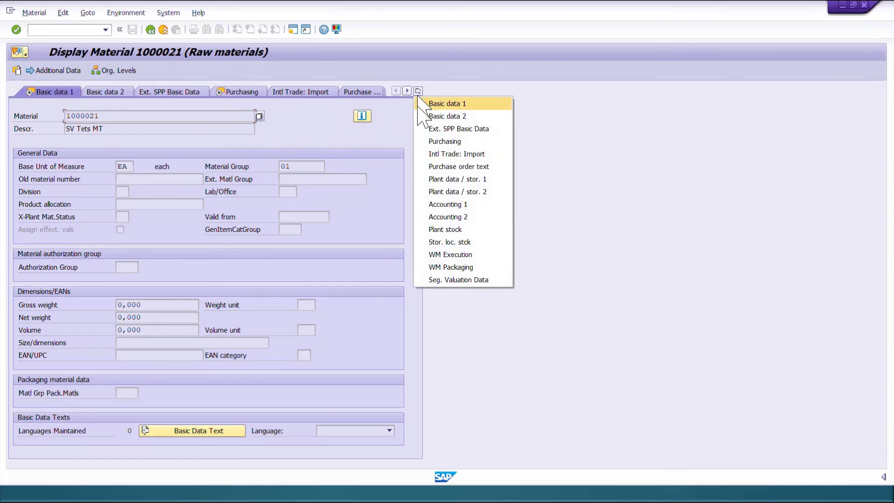
{"action": "left_click", "coordinate": [445, 205]}
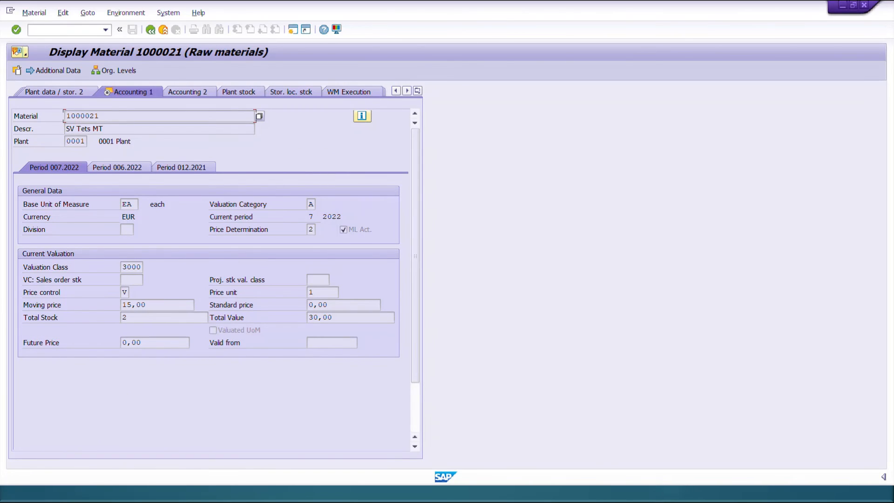
- Examine the material's overall moving price, total stock and total value, and return to the initial display screen
{"action": "left_click_drag", "start_coordinate": [165, 305], "coordinate": [122, 302]}
{"action": "left_click", "coordinate": [122, 304]}
{"action": "left_click_drag", "start_coordinate": [143, 317], "coordinate": [123, 317]}
{"action": "left_click_drag", "start_coordinate": [337, 318], "coordinate": [293, 319]}
{"action": "left_click", "coordinate": [313, 318]}
{"action": "left_click", "coordinate": [122, 305]}
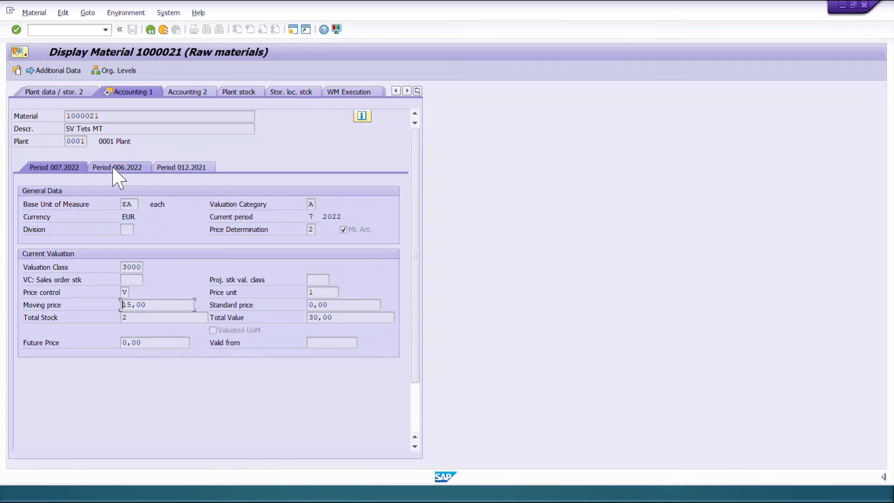
{"action": "left_click", "coordinate": [150, 30]}
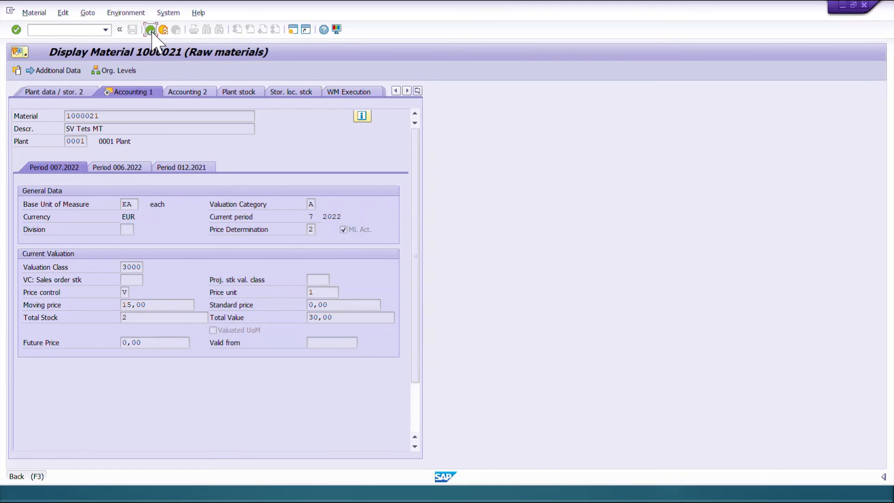
- Display the Accounting 1 view of material 1000021 in plant 0001 for valuation type ABROD_PROC
{"action": "key", "text": "Return"}
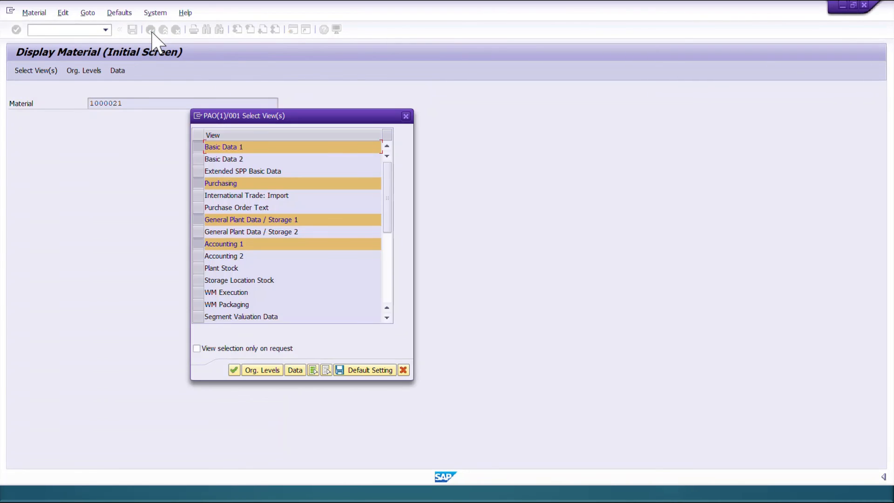
{"action": "key", "text": "Return"}
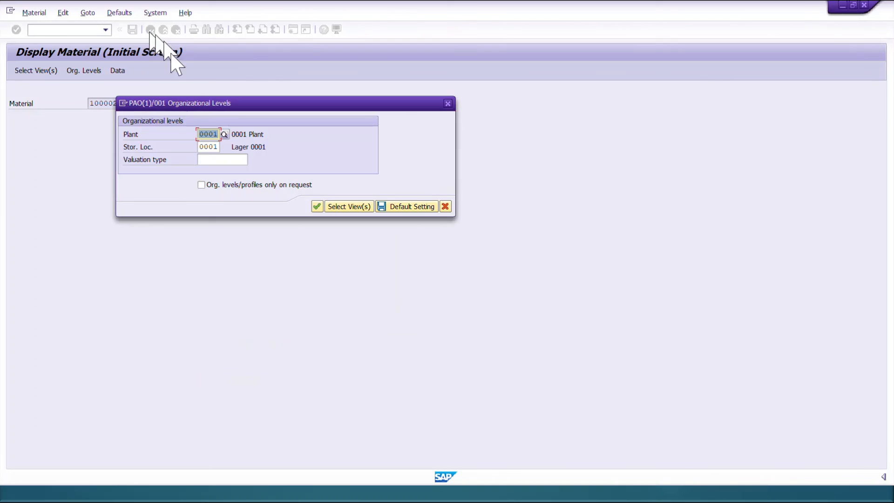
{"action": "left_click", "coordinate": [225, 162]}
{"action": "left_click", "coordinate": [252, 160]}
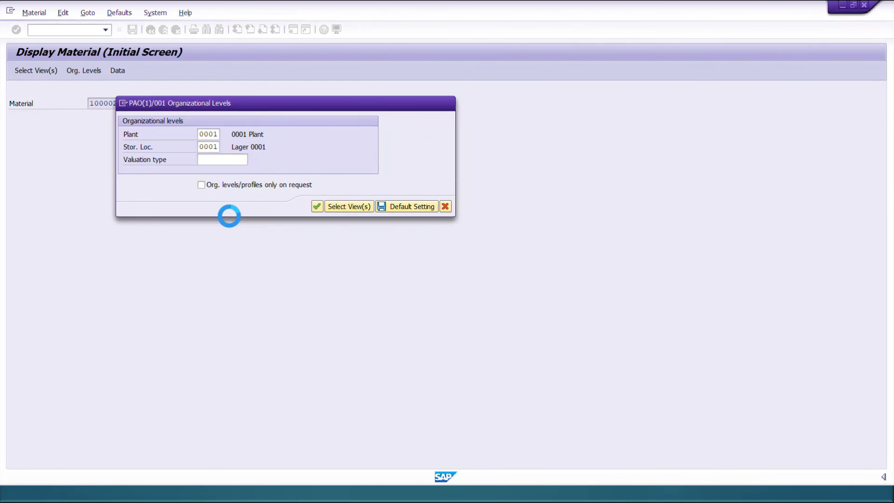
{"action": "double_click", "coordinate": [233, 237]}
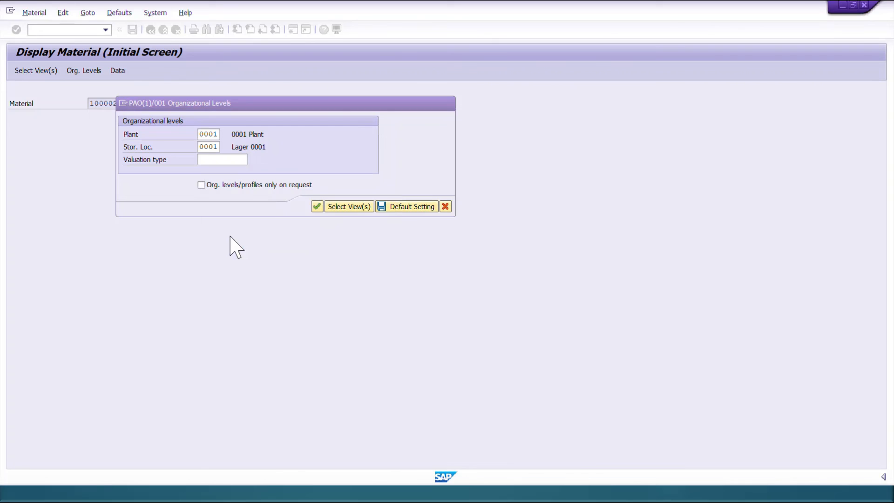
{"action": "left_click", "coordinate": [316, 206]}
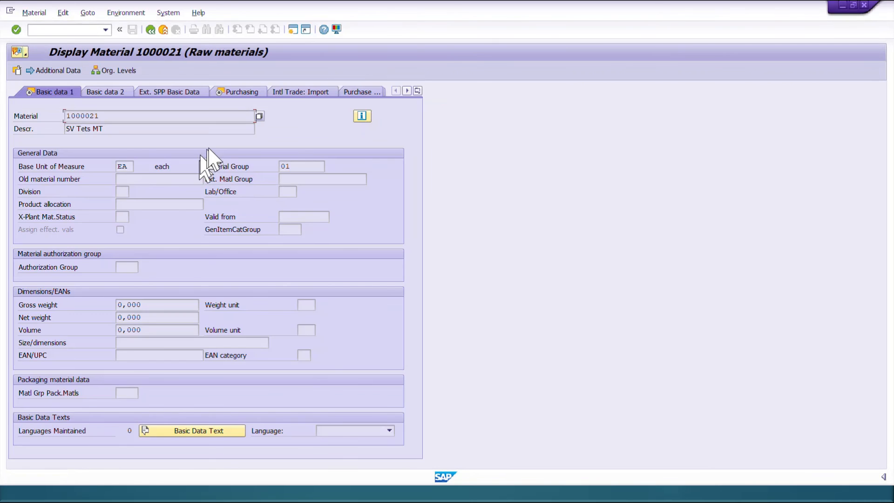
{"action": "left_click", "coordinate": [418, 91]}
{"action": "left_click", "coordinate": [465, 205]}
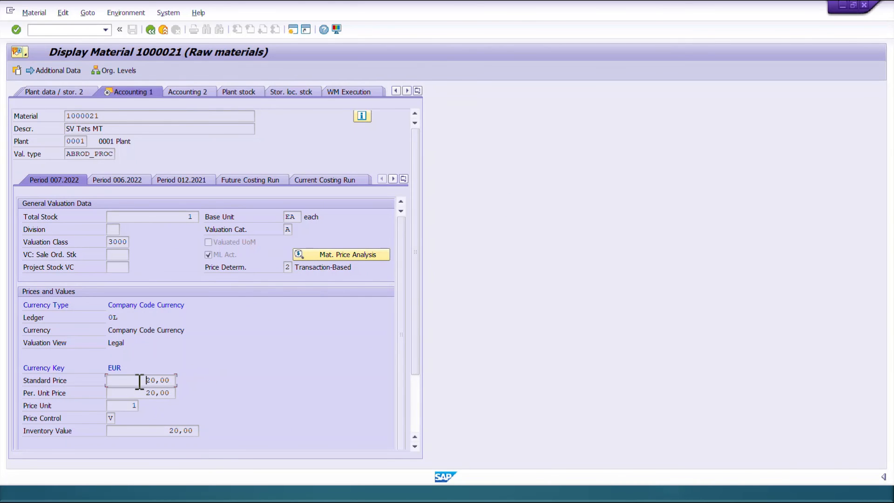
- Examine the prices and inventory value of valuation type ABROD_PROC and leave the material display
{"action": "scroll", "coordinate": [196, 381], "scroll_direction": "down", "scroll_amount": 3}
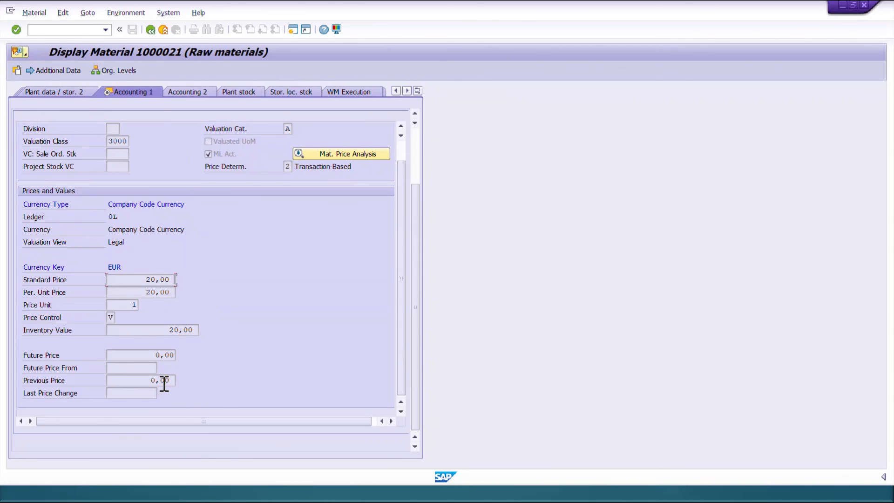
{"action": "left_click_drag", "start_coordinate": [122, 332], "coordinate": [223, 332]}
{"action": "left_click", "coordinate": [150, 30]}
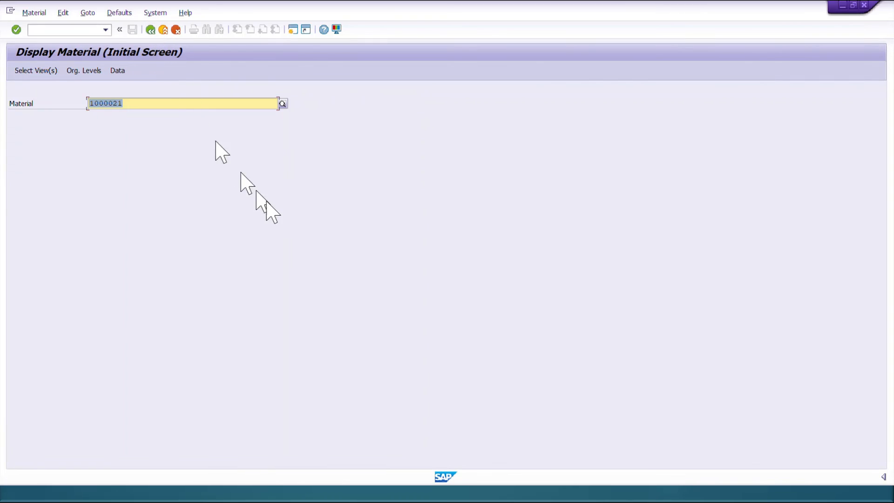
- Display the Accounting 1 view of material 1000021 in plant 0001 for valuation type DOMST_PROC, staying in the material display
{"action": "key", "text": "Return"}
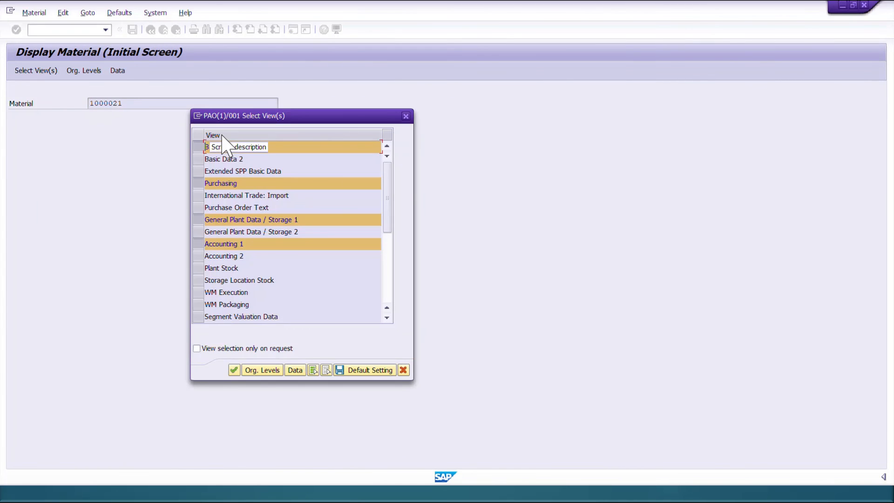
{"action": "key", "text": "Return"}
{"action": "left_click", "coordinate": [231, 159]}
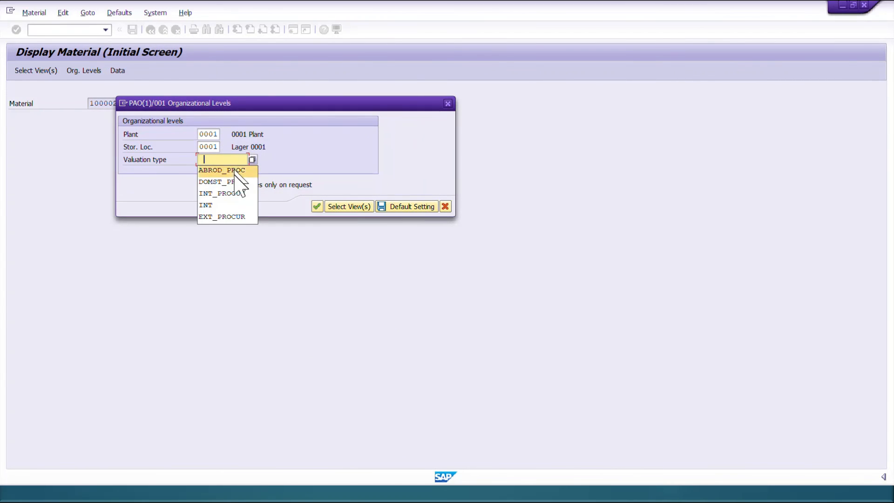
{"action": "left_click", "coordinate": [232, 183]}
{"action": "key", "text": "Return"}
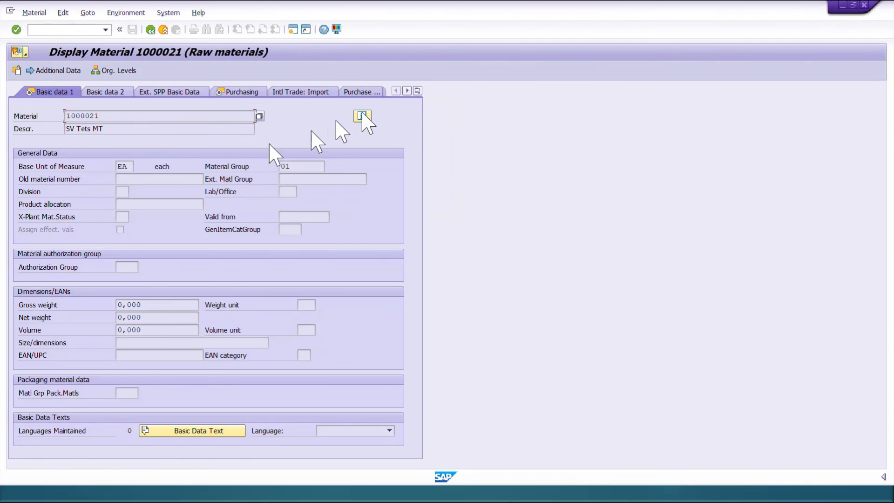
{"action": "left_click", "coordinate": [417, 91]}
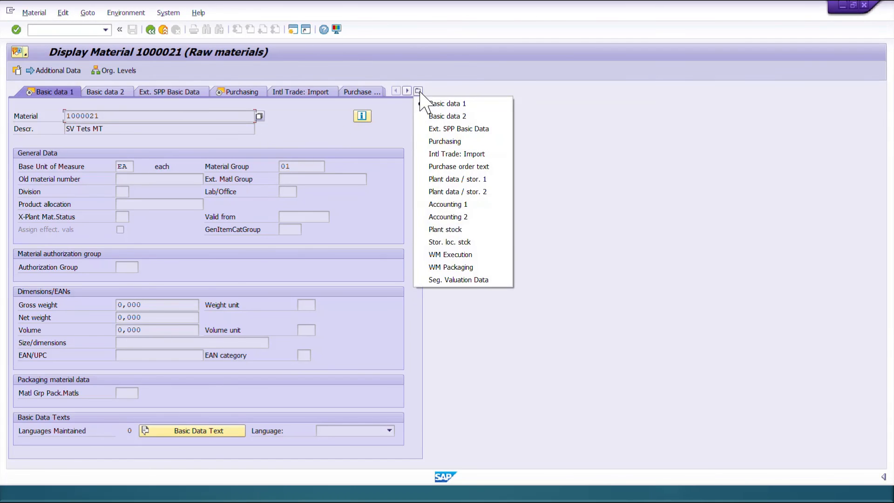
{"action": "left_click", "coordinate": [454, 205]}
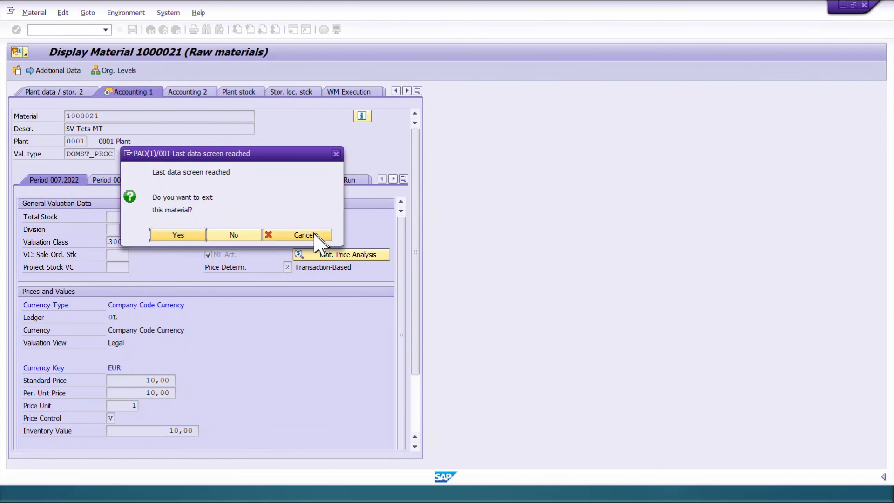
{"action": "left_click", "coordinate": [310, 235]}
- Examine the standard price and inventory value of valuation type DOMST_PROC
{"action": "left_click", "coordinate": [154, 380]}
{"action": "scroll", "coordinate": [212, 387], "scroll_direction": "down", "scroll_amount": 3}
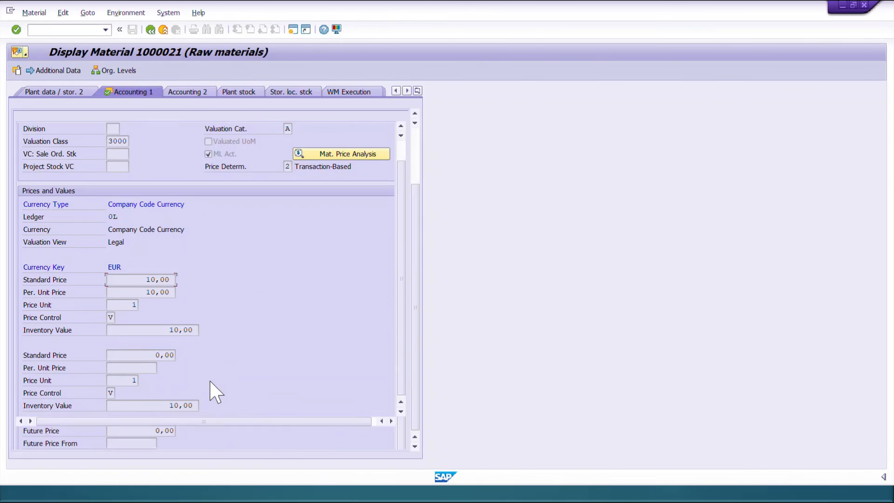
{"action": "left_click_drag", "start_coordinate": [24, 332], "coordinate": [224, 336]}
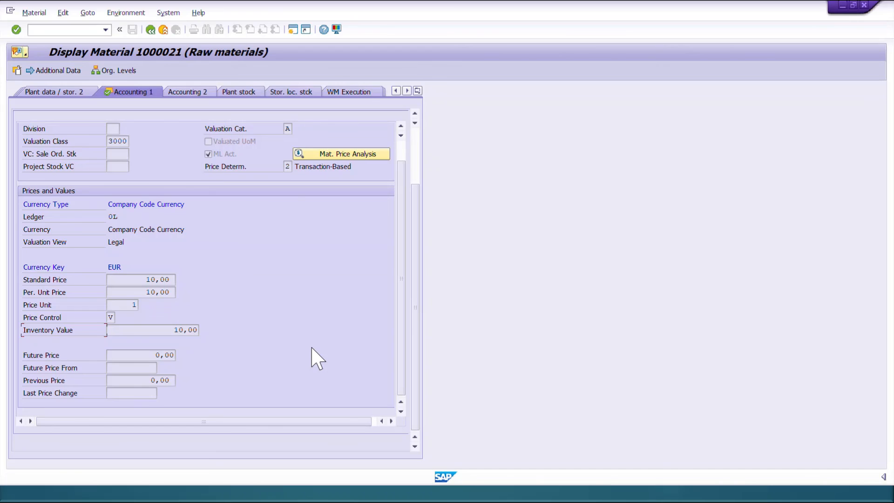